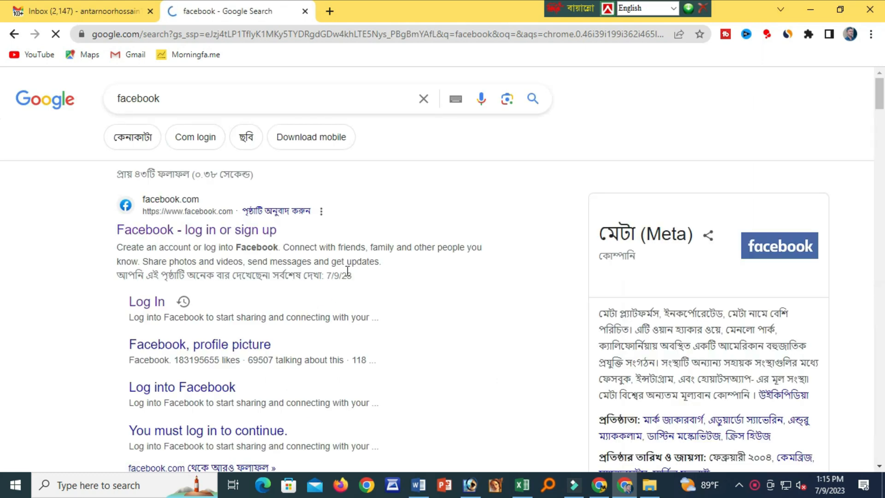
Open Facebook from the Google results and go to the Pages section listing managed pages.
left_click(201, 227)
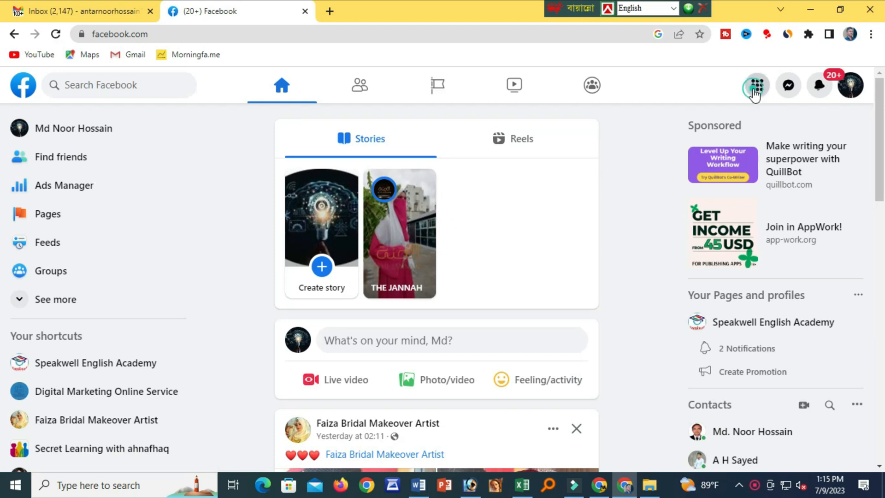
left_click(756, 86)
scroll(652, 241, "down", 3)
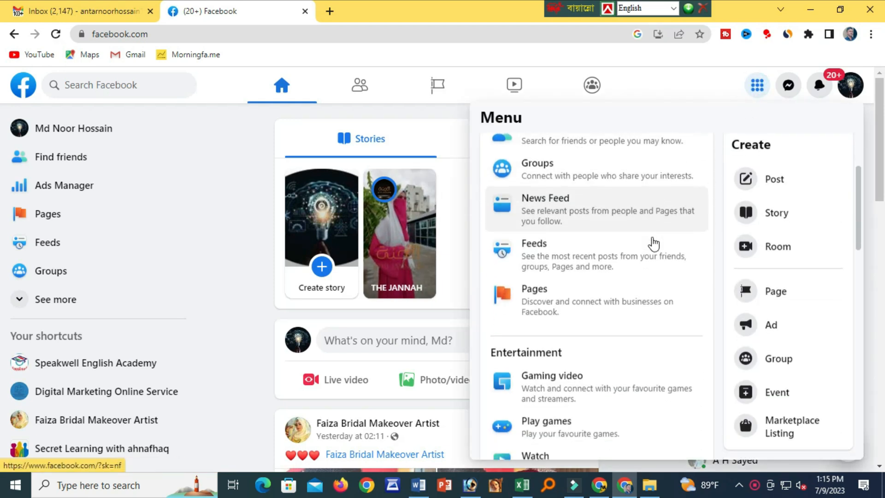
scroll(583, 299, "down", 1)
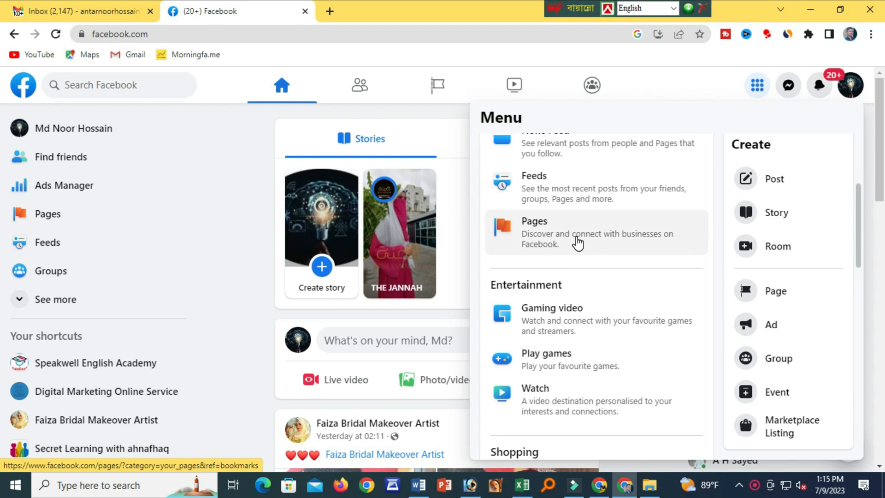
scroll(556, 234, "up", 5)
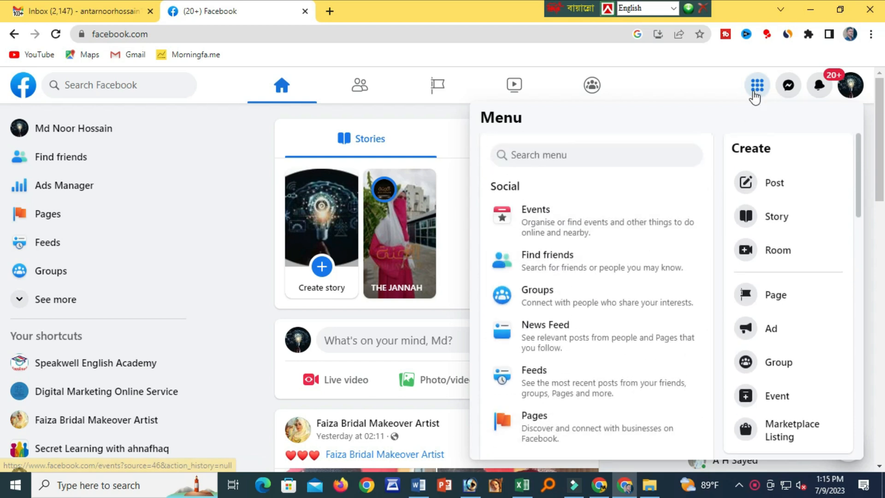
left_click(757, 86)
left_click(69, 218)
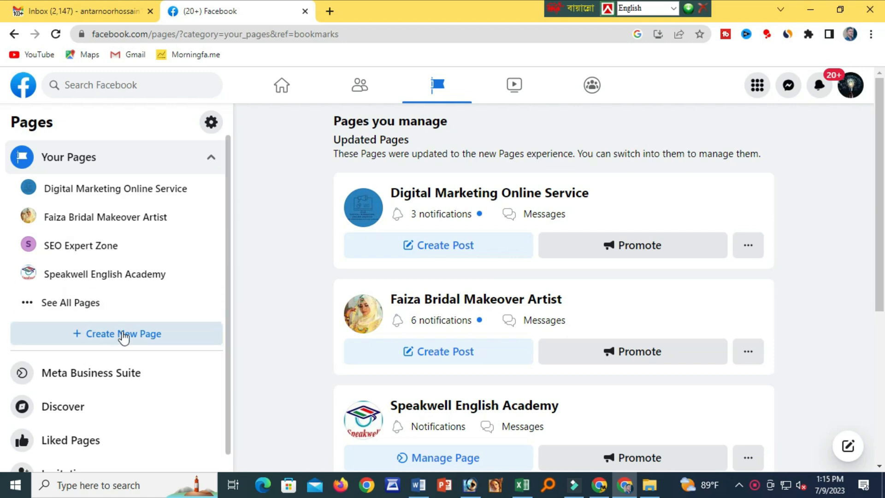
Start a new page named 'SEO Expert Consult', copying the name from the Word notes.
left_click(122, 335)
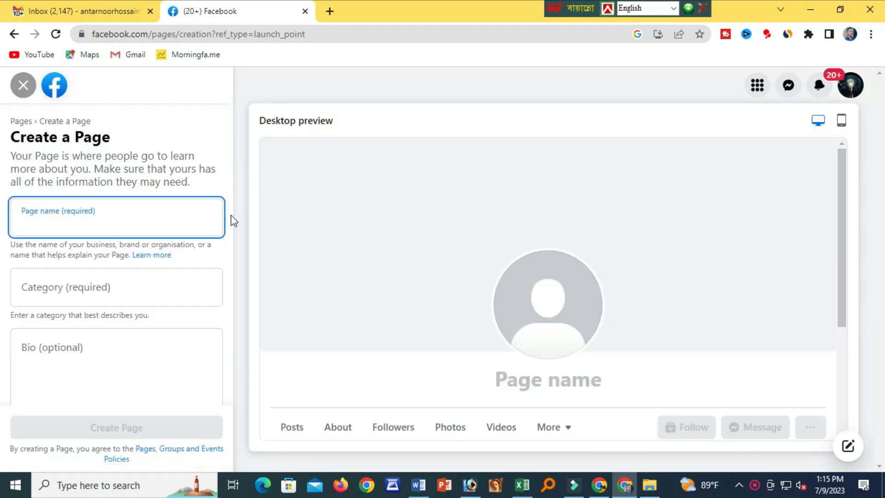
key("alt+Tab")
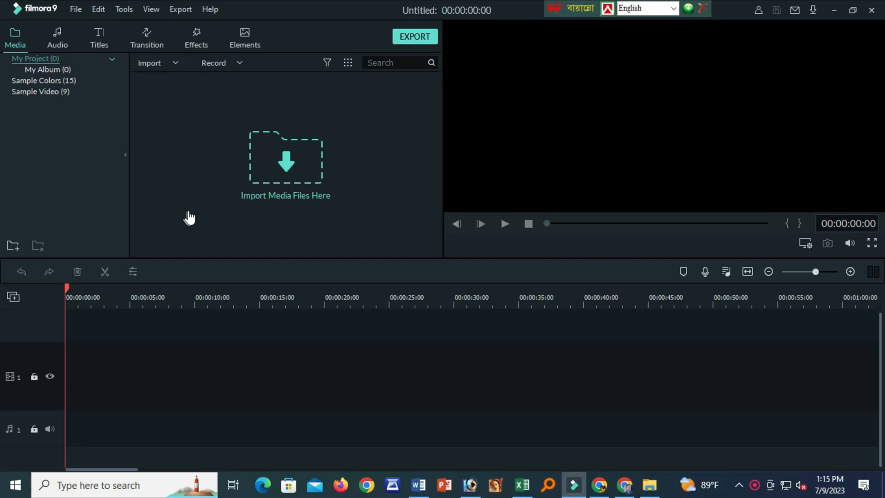
key("alt+Tab")
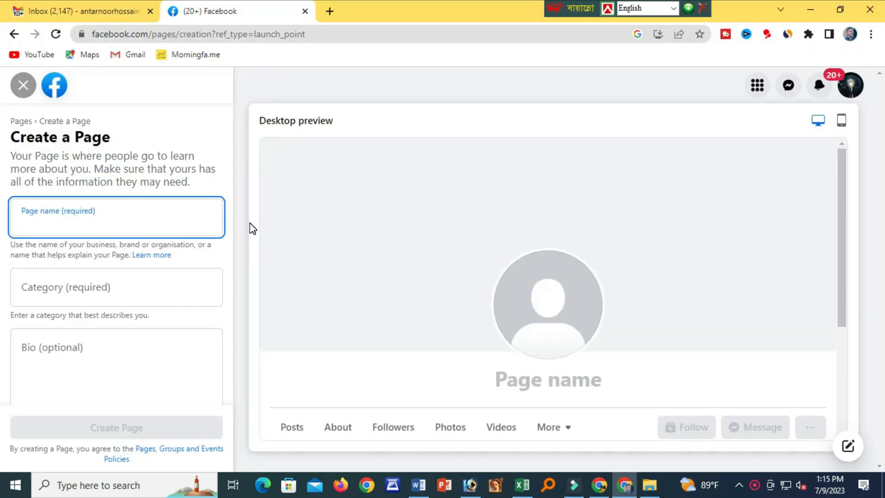
left_click(419, 485)
scroll(311, 263, "up", 3)
left_click_drag(172, 218, 277, 223)
key("ctrl+c")
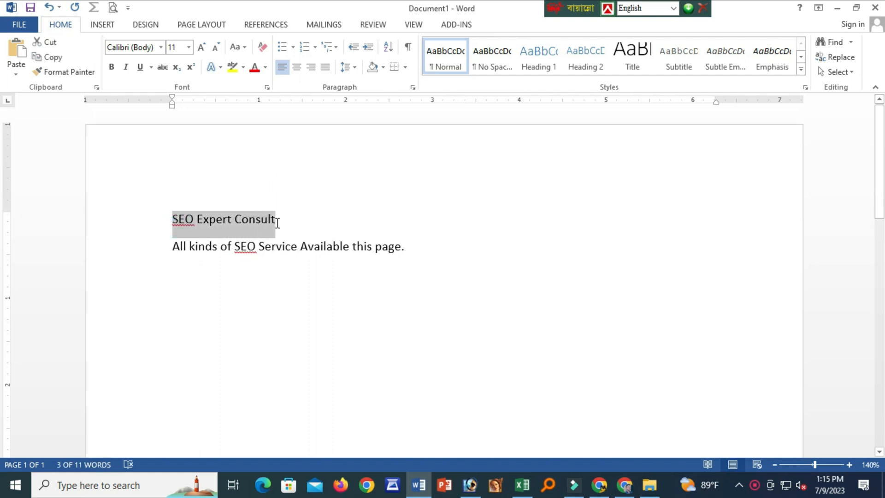
key("alt+Tab")
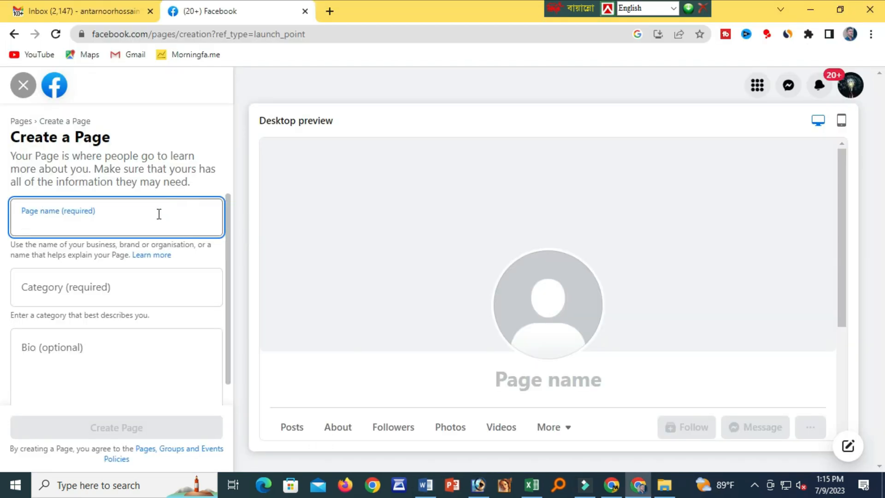
key("ctrl+v")
Add the categories Digital creator, Social media agency and Social service.
left_click(127, 290)
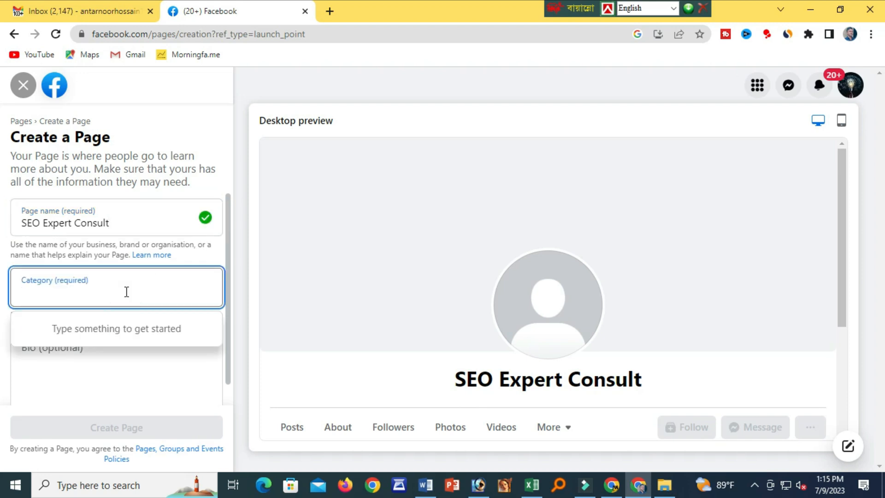
type("digi")
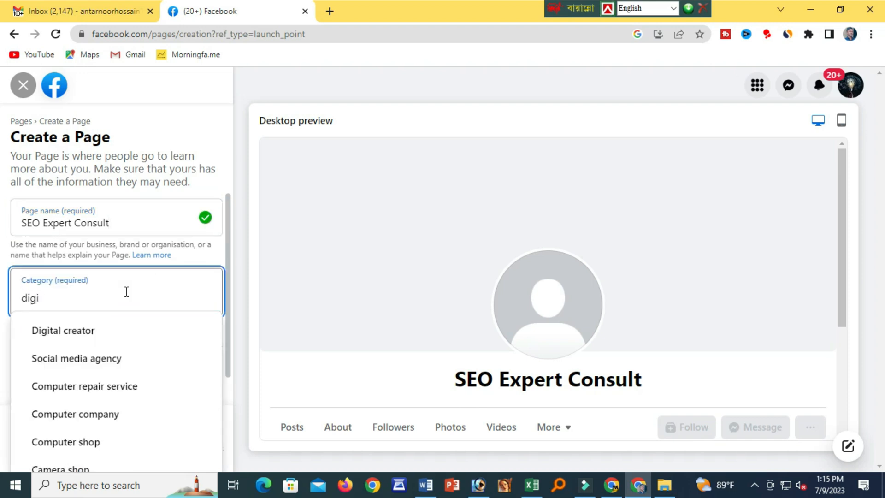
left_click(92, 330)
type("si")
key("BackSpace")
type("ocial")
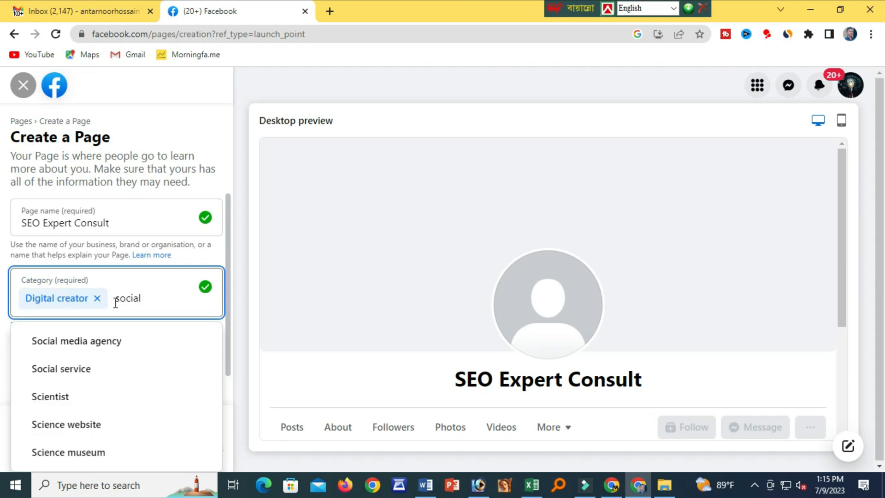
left_click(87, 349)
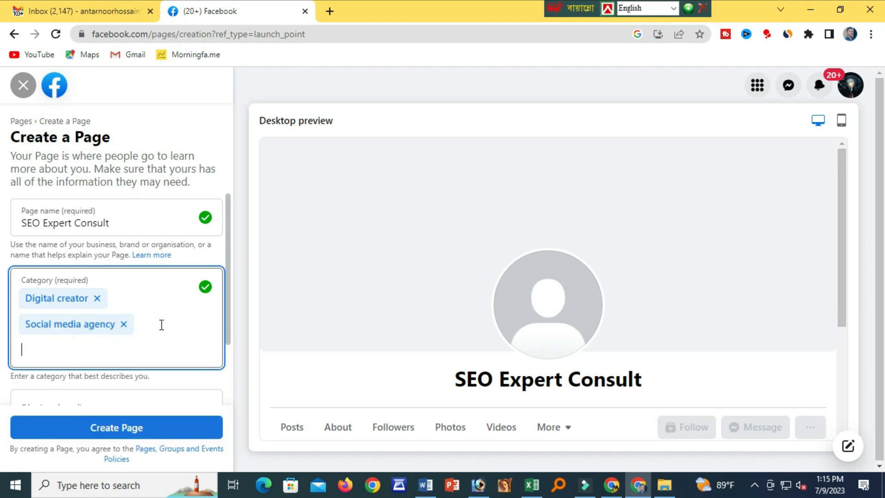
type("socia")
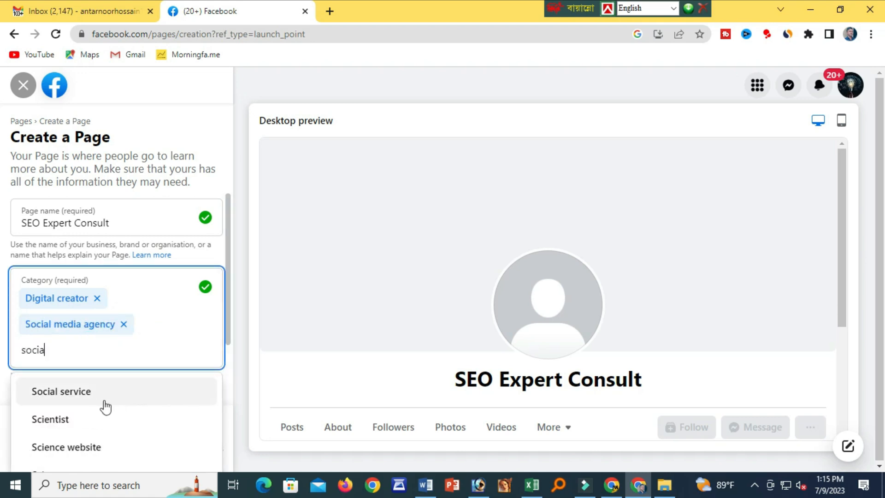
left_click(82, 392)
scroll(130, 377, "down", 2)
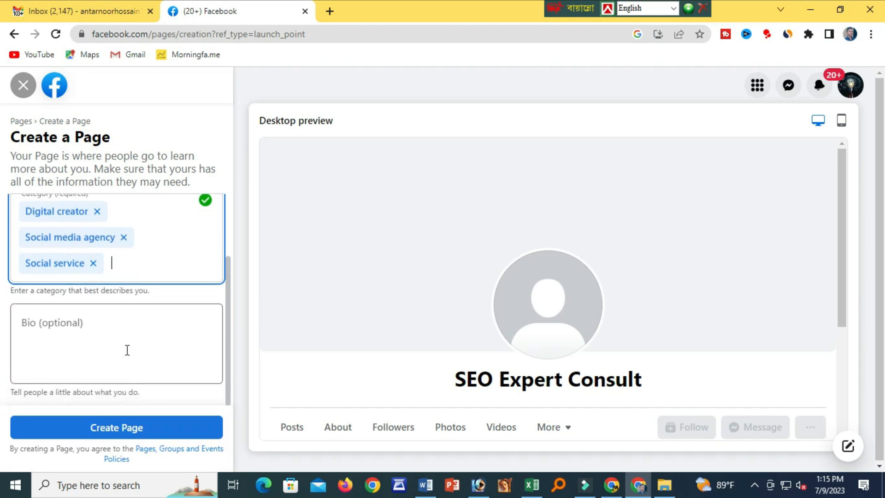
Paste the SEO-services sentence from Word as the bio and create the page.
key("alt+Tab")
left_click_drag(173, 250, 405, 253)
key("ctrl+c")
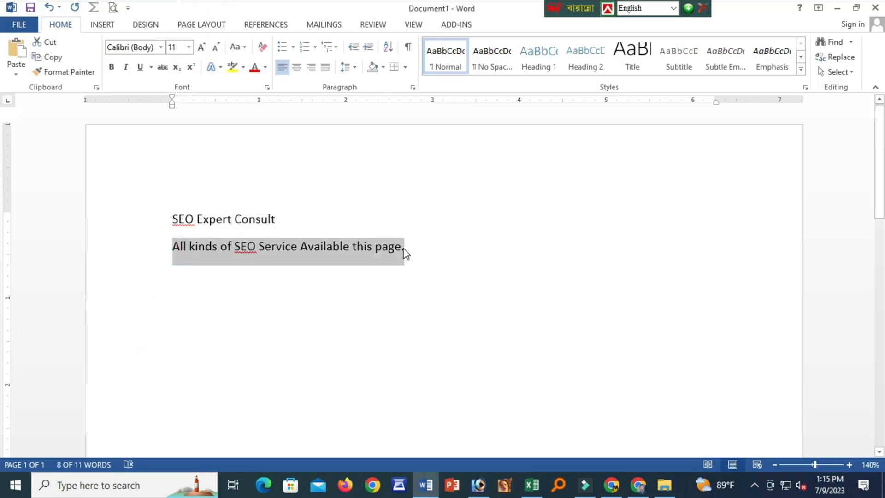
key("alt+Tab")
left_click(127, 329)
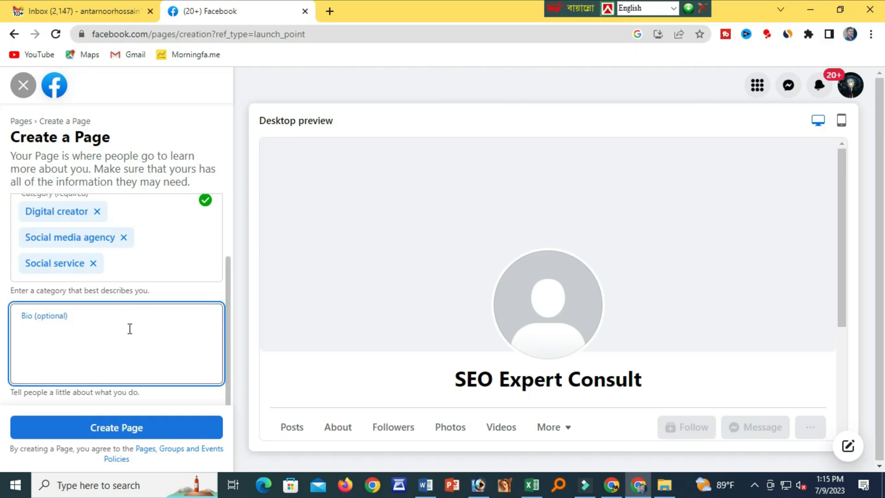
key("ctrl+v")
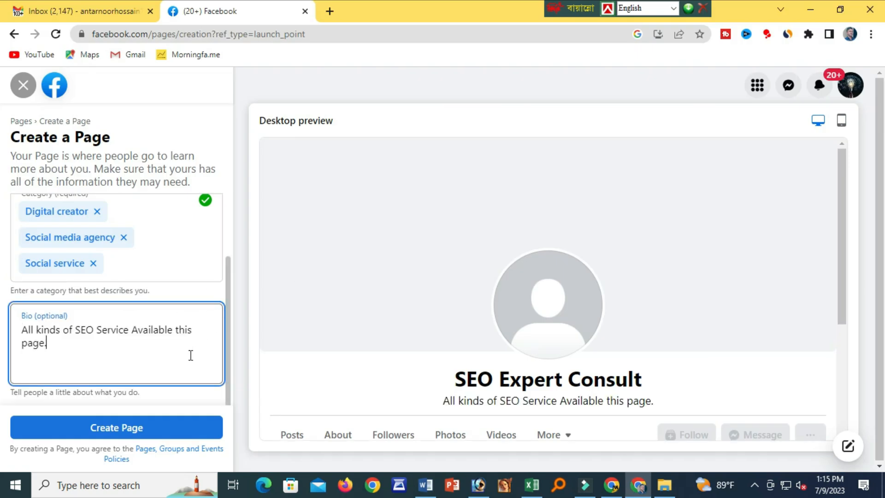
left_click(155, 431)
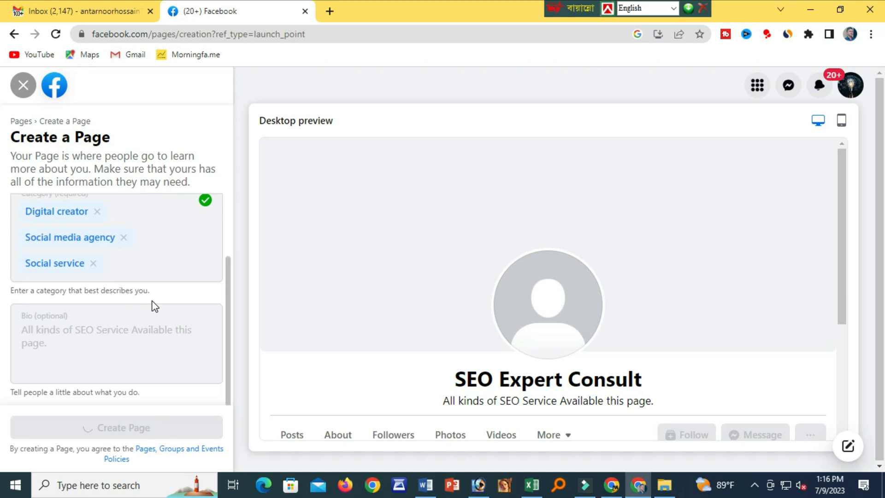
Enter the page's contact phone number with Bangladesh as the country code.
left_click(126, 281)
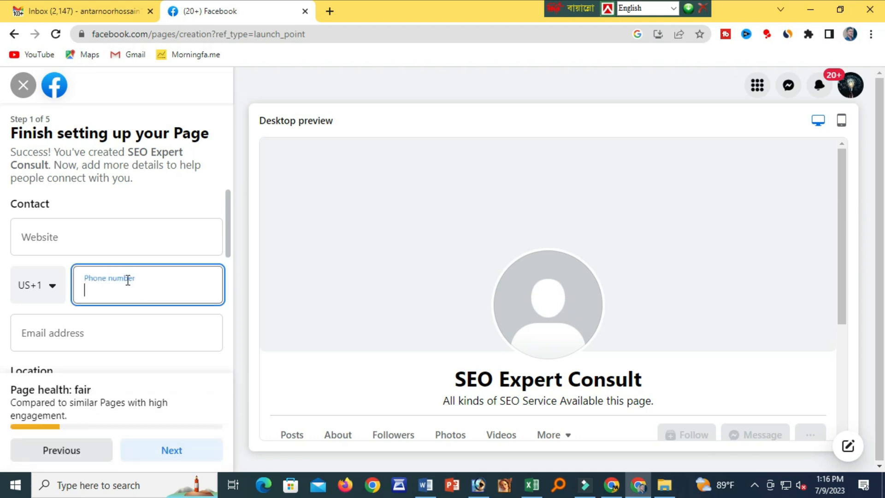
left_click(63, 288)
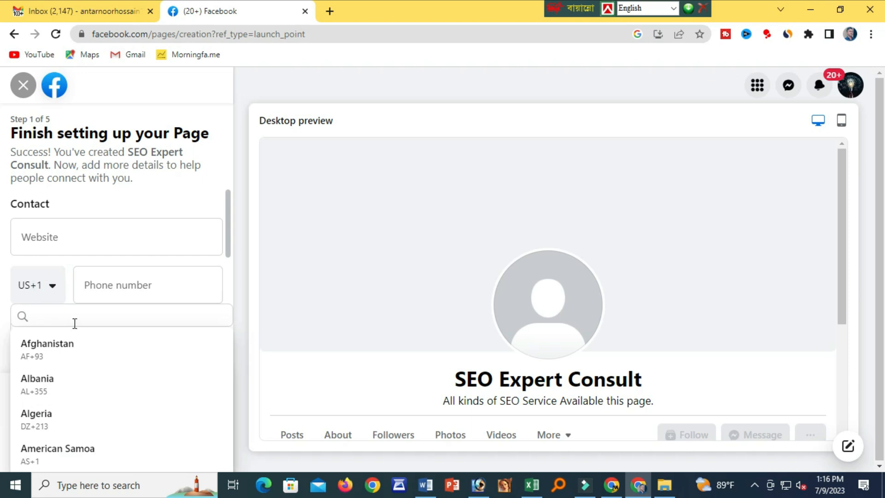
type("b")
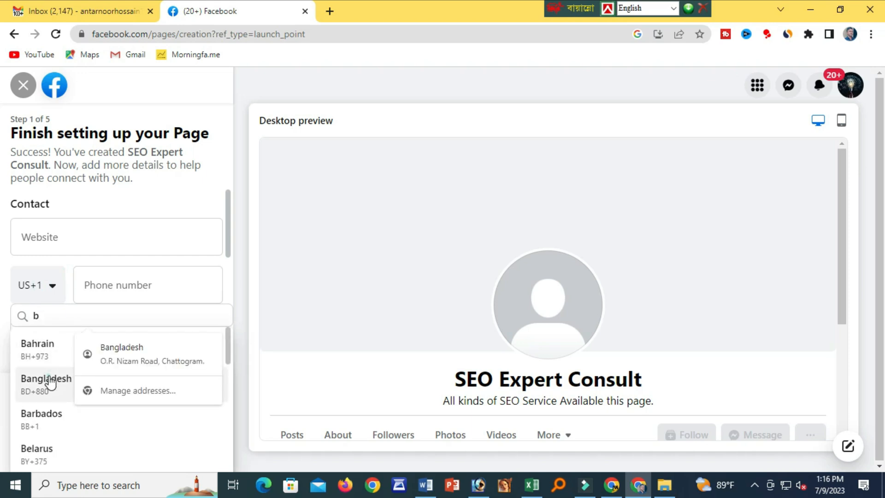
left_click(48, 380)
left_click(125, 292)
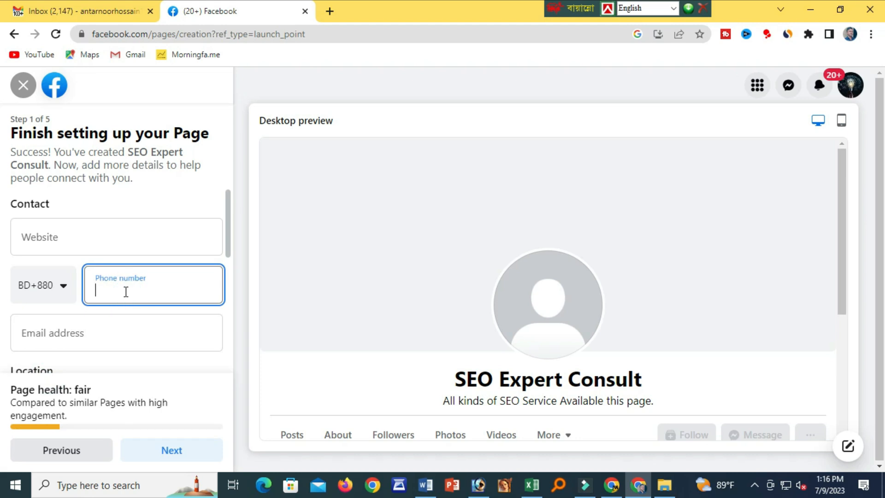
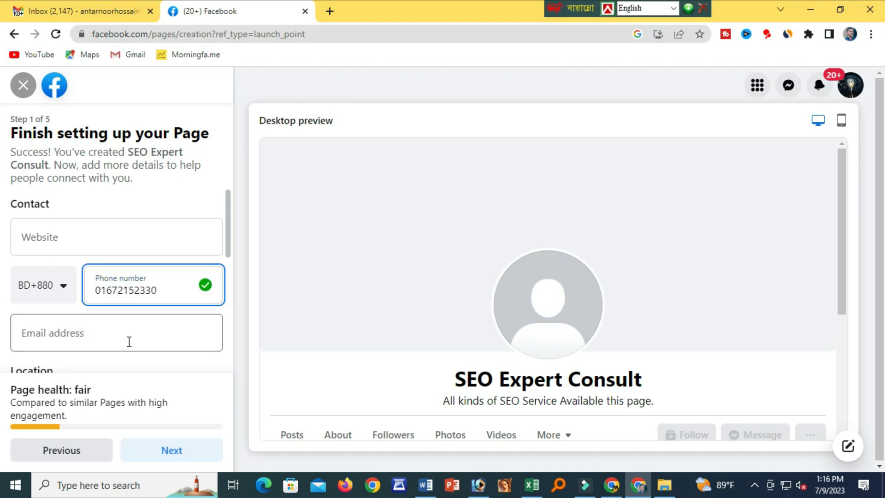
Add the contact e-mail address and continue to the Customise your Page step.
left_click(124, 340)
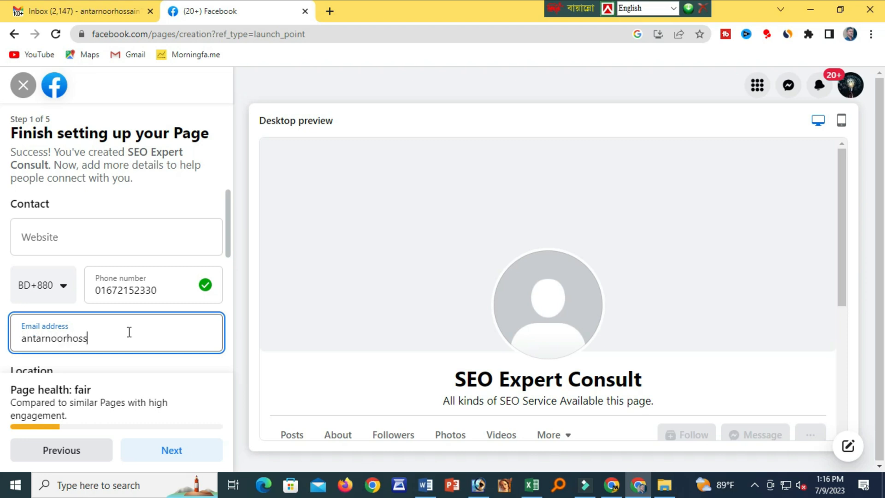
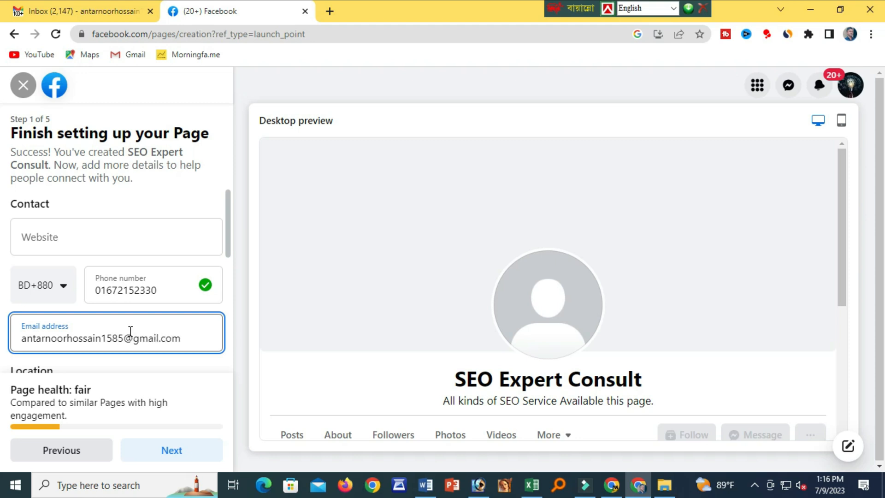
left_click(173, 450)
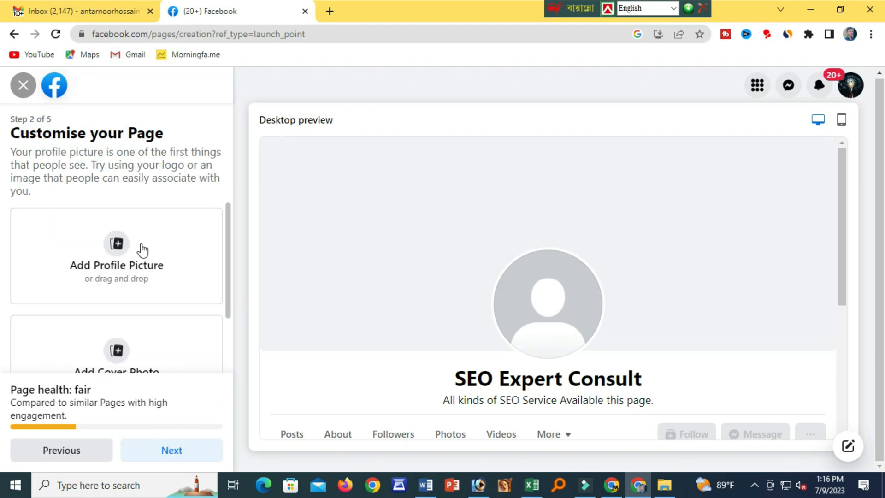
scroll(151, 358, "down", 2)
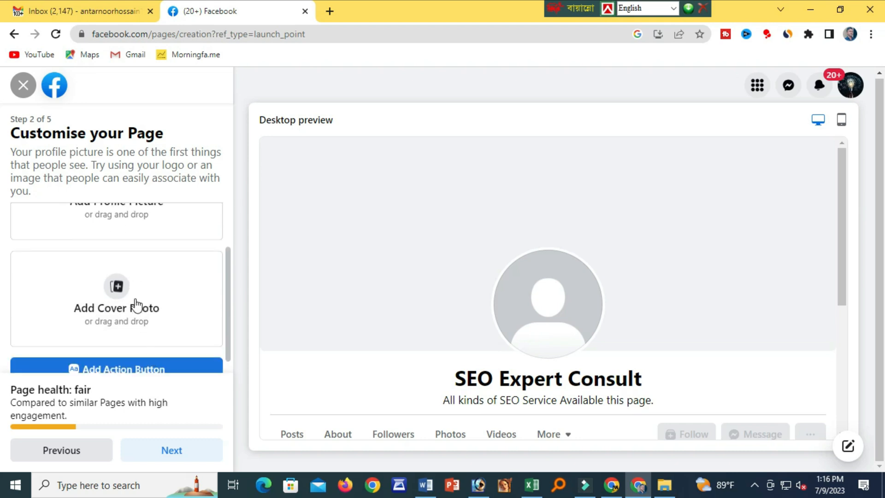
scroll(118, 296, "down", 1)
scroll(130, 274, "up", 2)
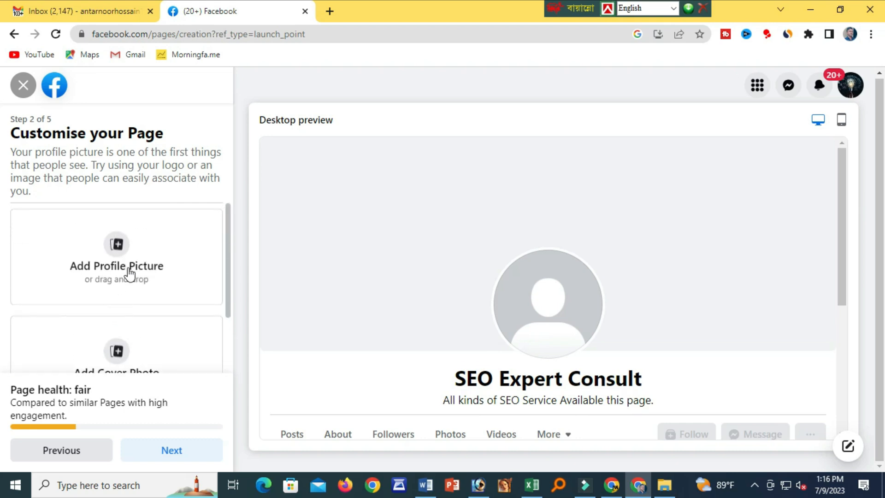
In a new tab, search Google for canva and open Canva's website.
left_click(330, 12)
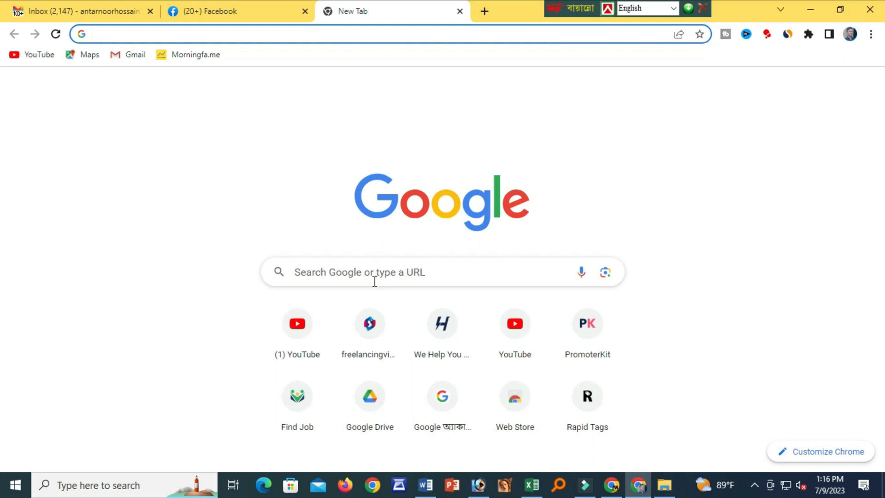
left_click(375, 280)
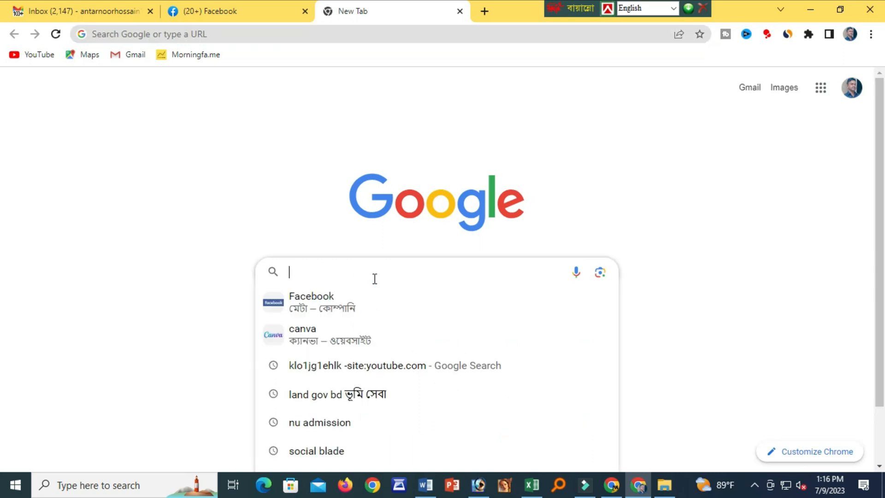
type("canva")
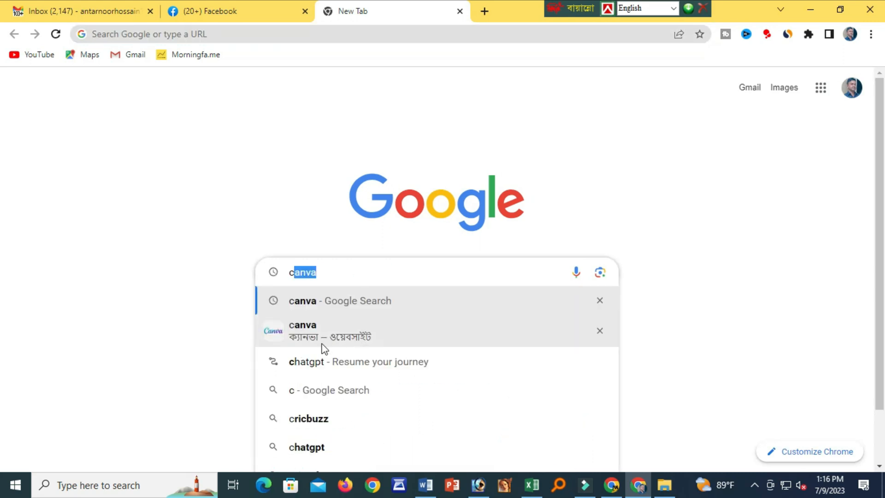
left_click(300, 330)
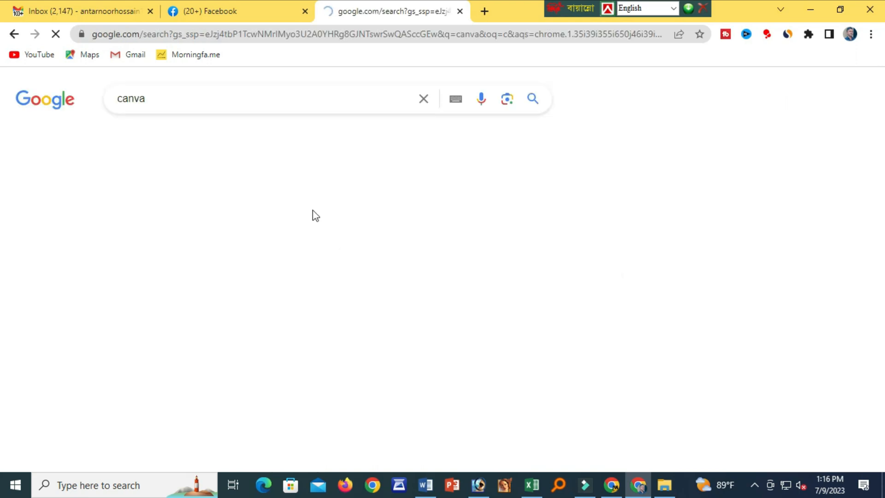
left_click(231, 233)
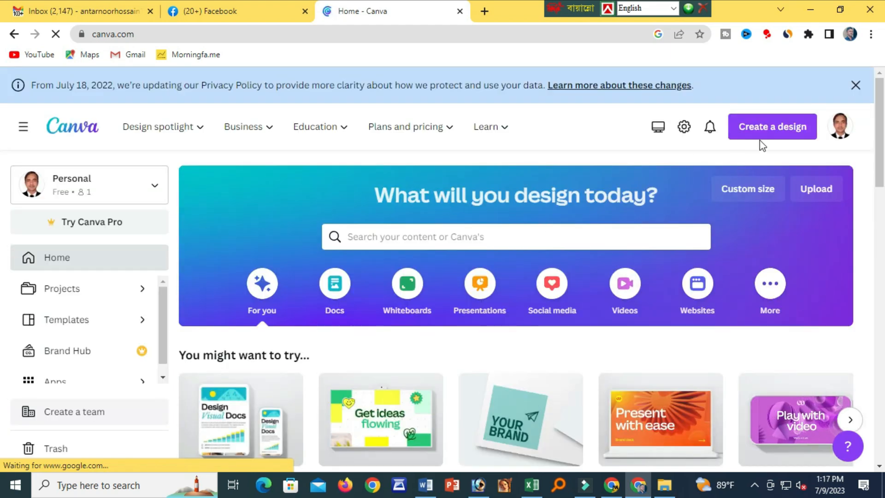
Search Create a design for 'faceb' and start a blank Facebook Cover design.
left_click(769, 132)
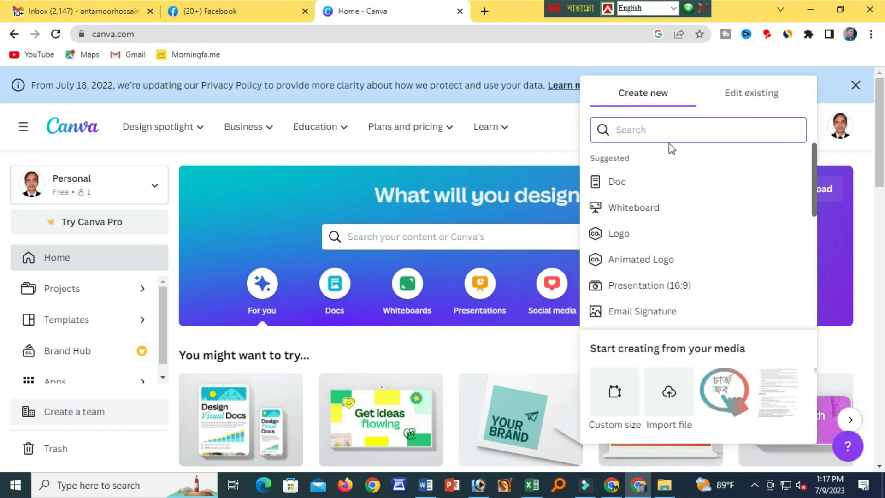
type("faceb")
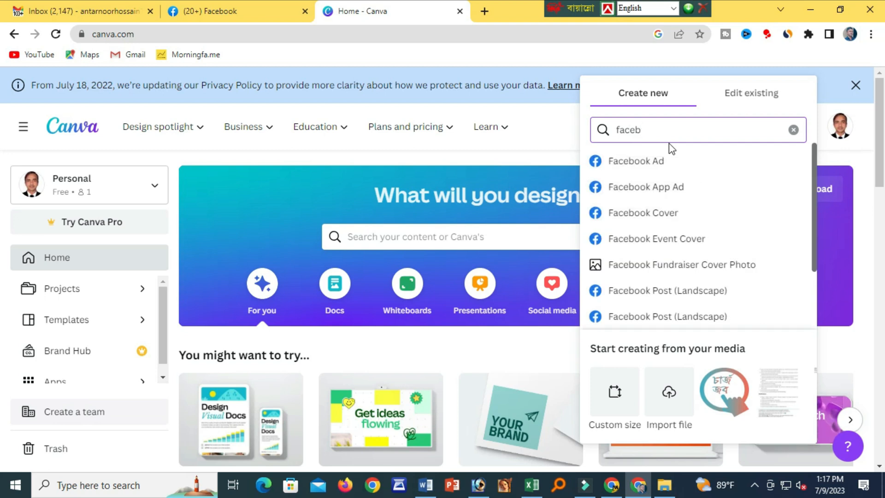
left_click(672, 218)
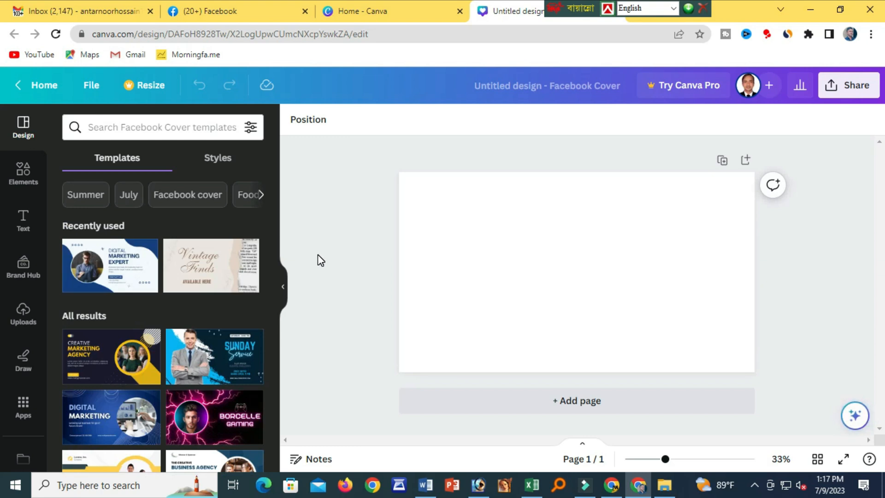
scroll(164, 287, "down", 3)
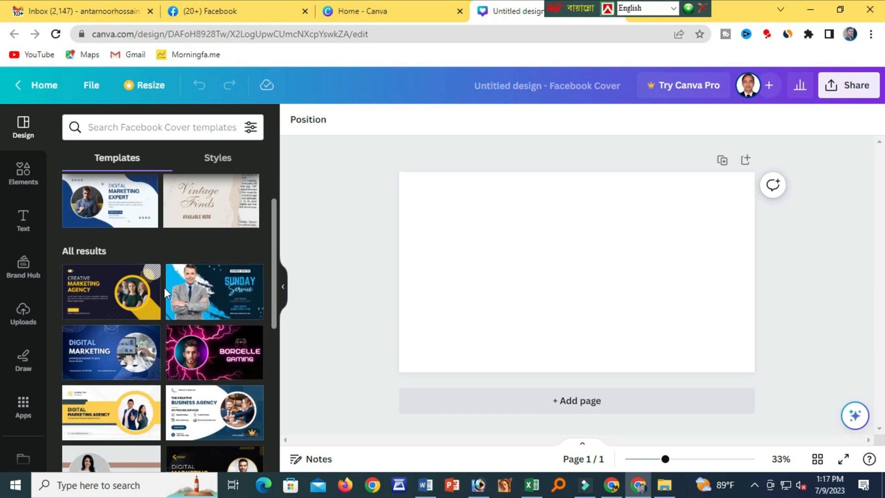
scroll(169, 291, "down", 1)
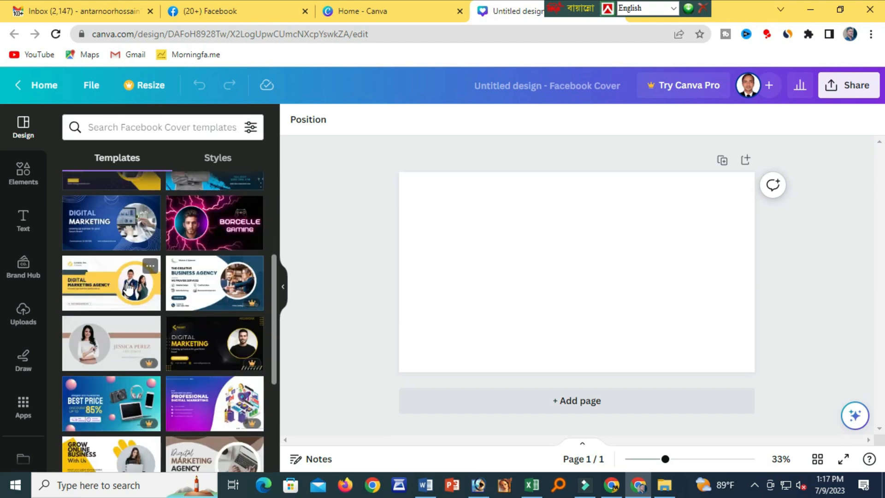
Apply the Digital Marketing Agency cover template and copy 'SEO Expert Consult' from Word.
left_click(128, 288)
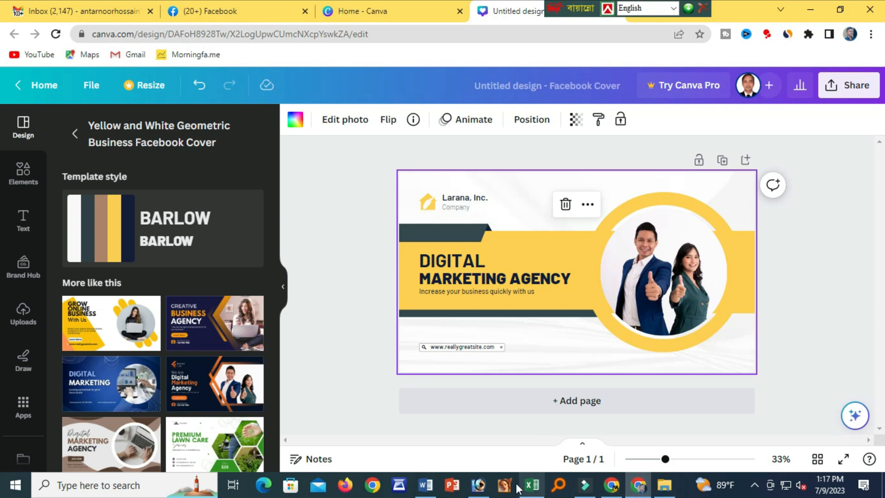
left_click(428, 492)
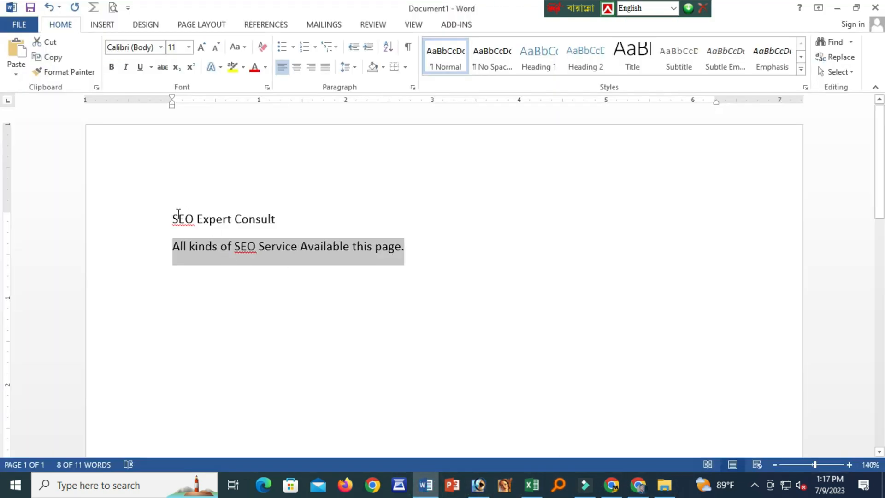
left_click_drag(171, 219, 280, 220)
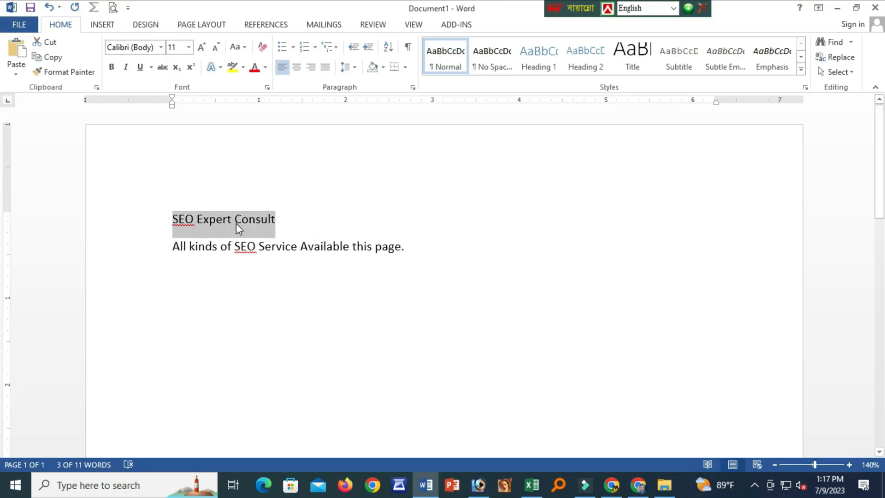
right_click(236, 223)
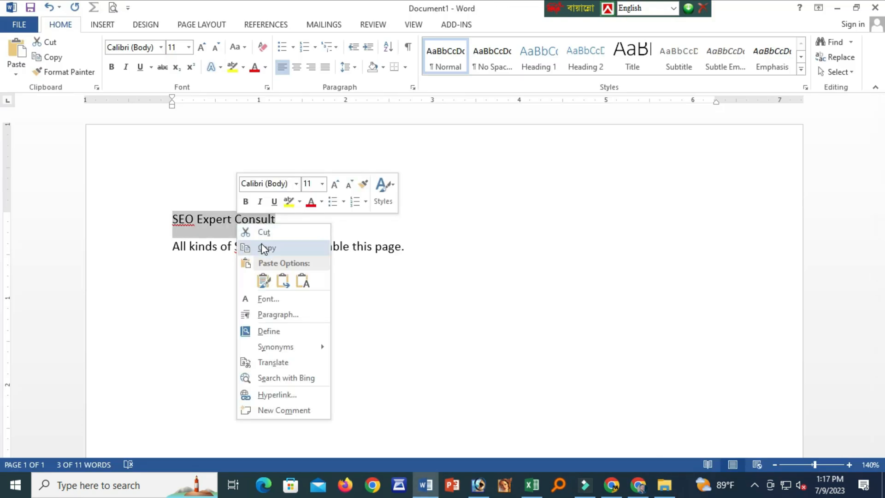
left_click(262, 242)
Replace the headline word DIGITAL with SEO EXPERT CONSULT.
left_click(638, 485)
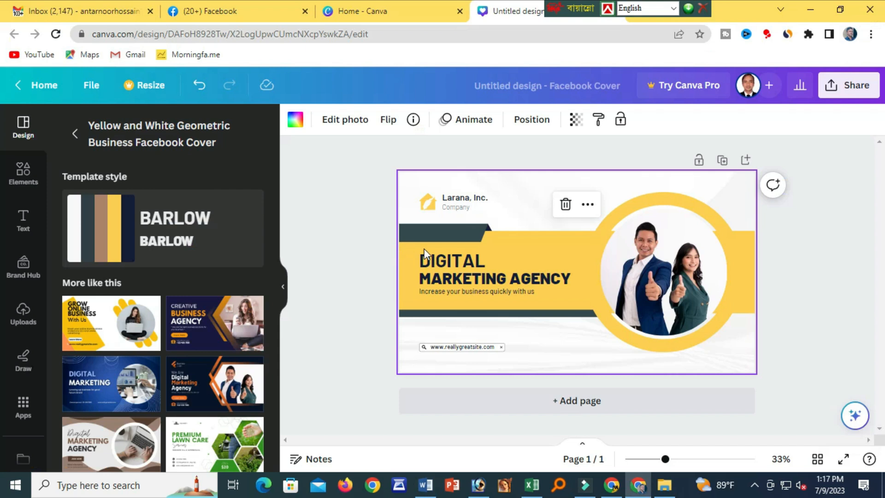
double_click(461, 261)
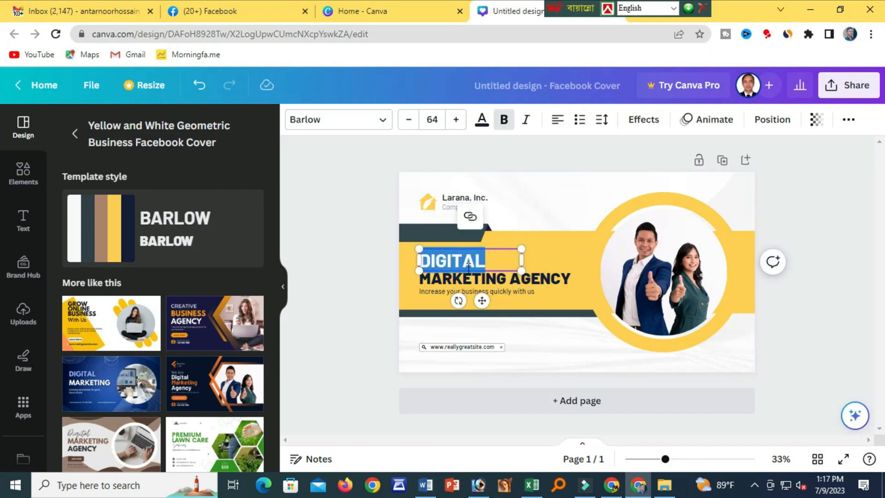
key("ctrl+v")
key("ctrl+v")
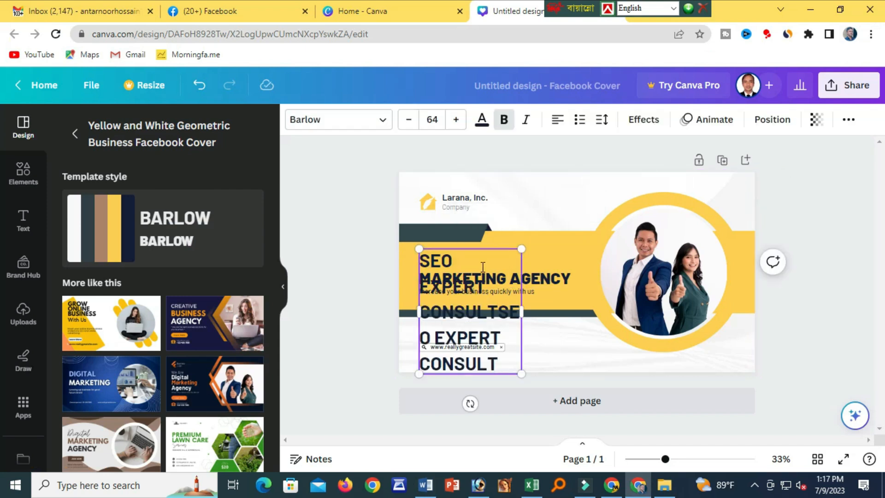
key("ctrl+z")
key("ctrl+z")
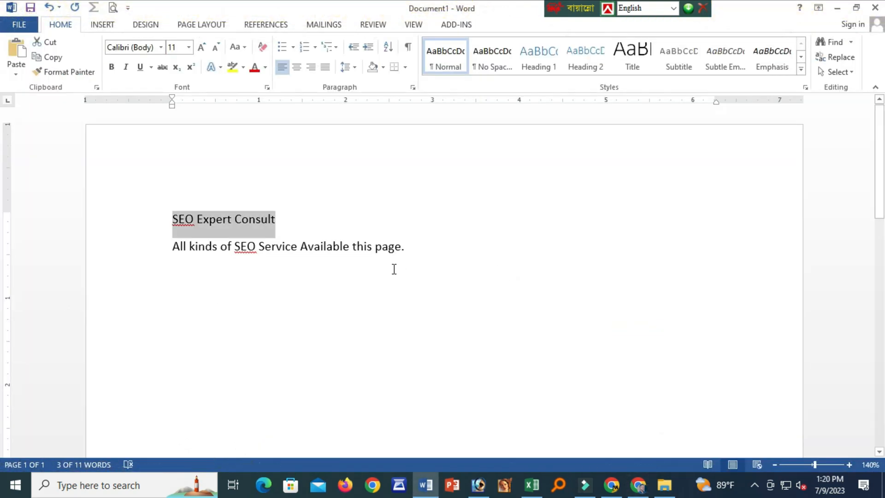
key("alt+Tab")
double_click(435, 262)
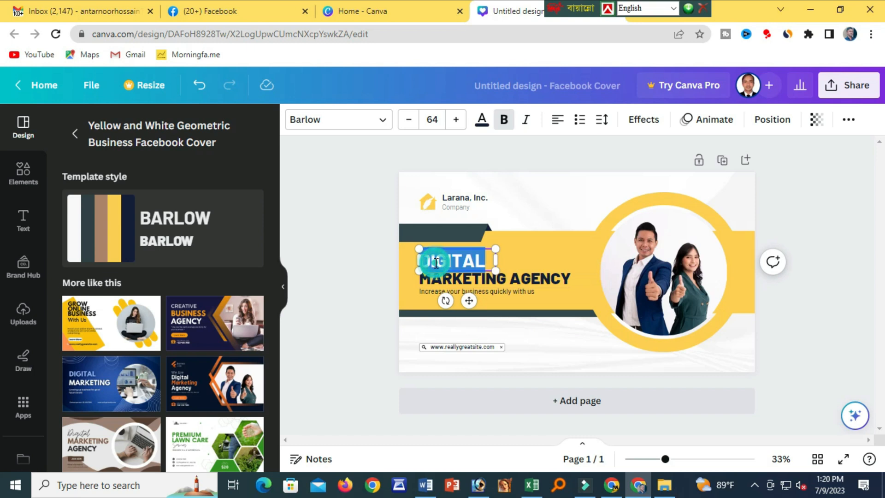
key("ctrl+v")
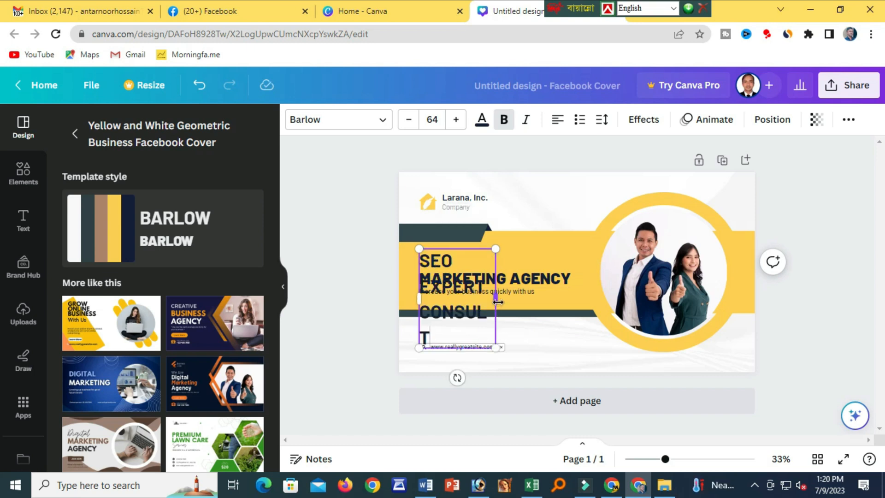
Widen the headline onto one line, delete MARKETING AGENCY, and reposition the headline.
left_click_drag(497, 300, 607, 259)
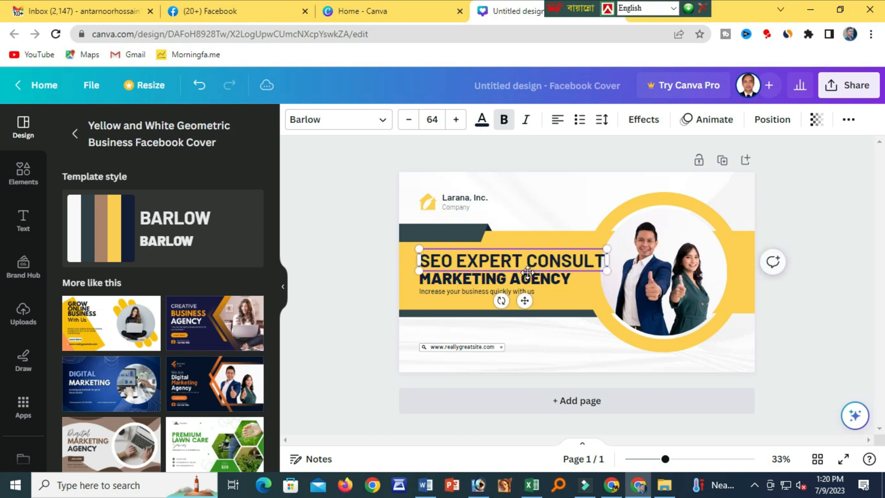
left_click(527, 283)
key("Delete")
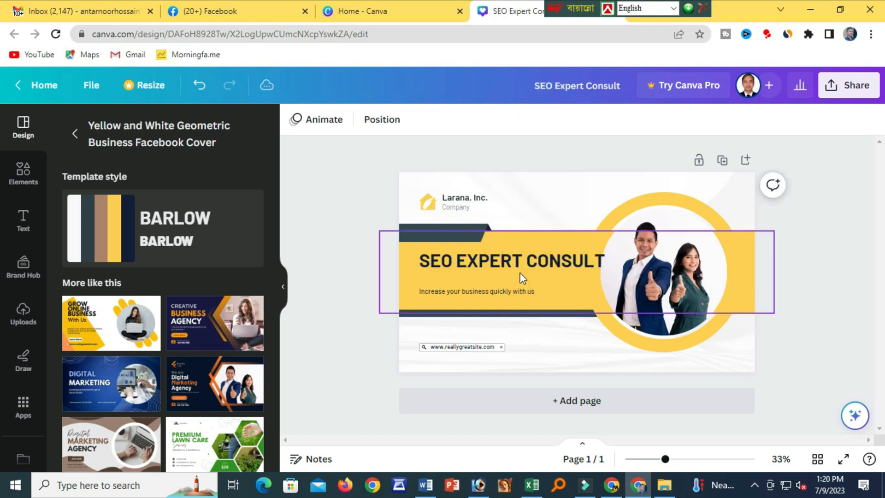
left_click_drag(528, 268, 507, 286)
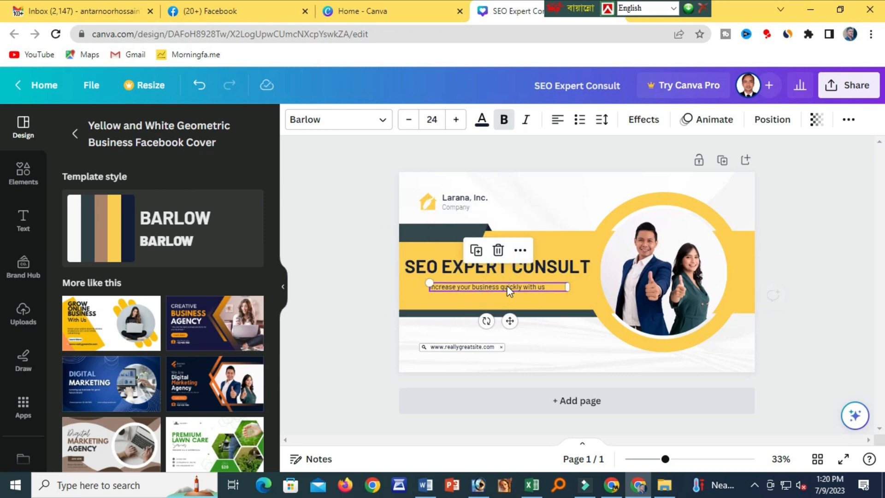
Delete the Larana, Inc. company name from the cover.
left_click(464, 209)
left_click(462, 198)
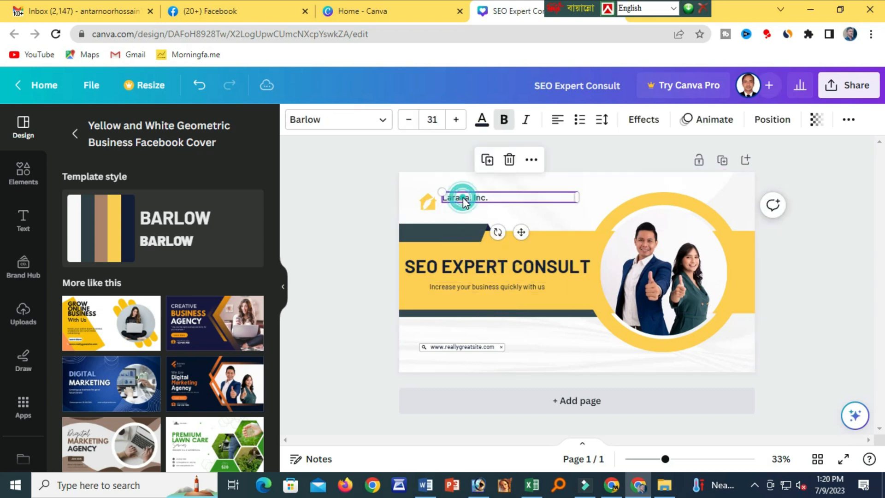
key("Delete")
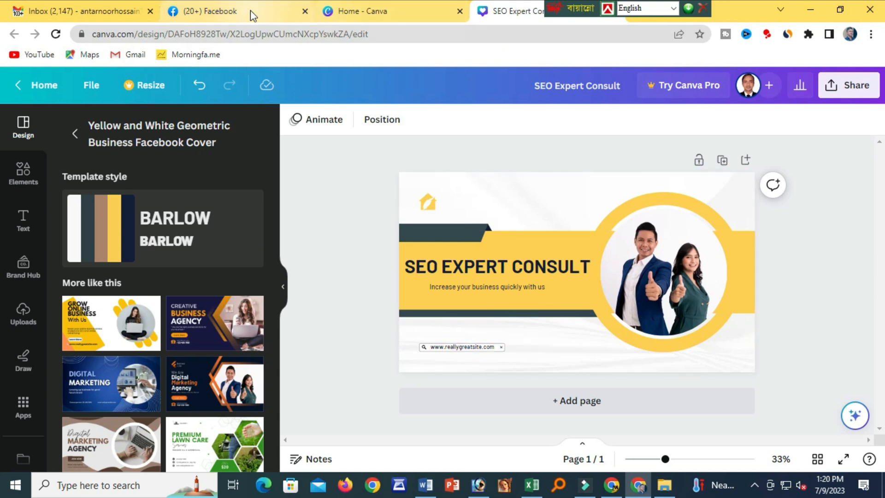
Copy the signed-in Google account's e-mail address from the account details.
left_click(75, 20)
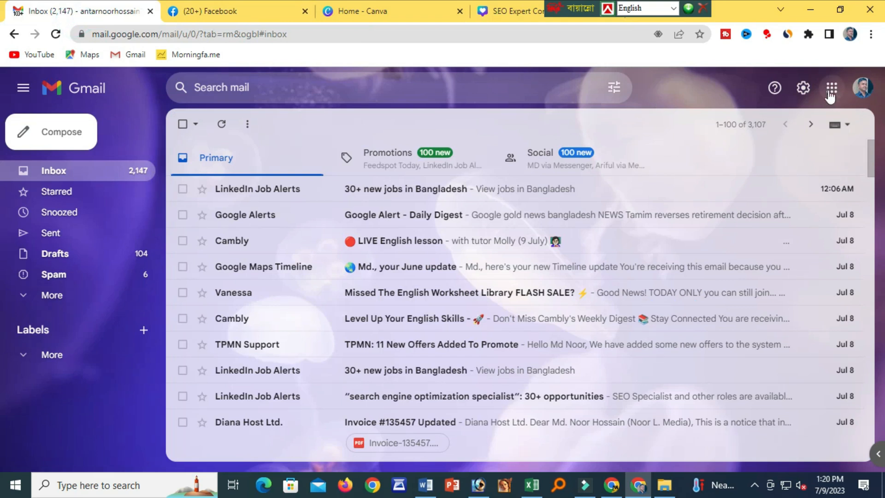
left_click(832, 89)
left_click(857, 92)
triple_click(746, 151)
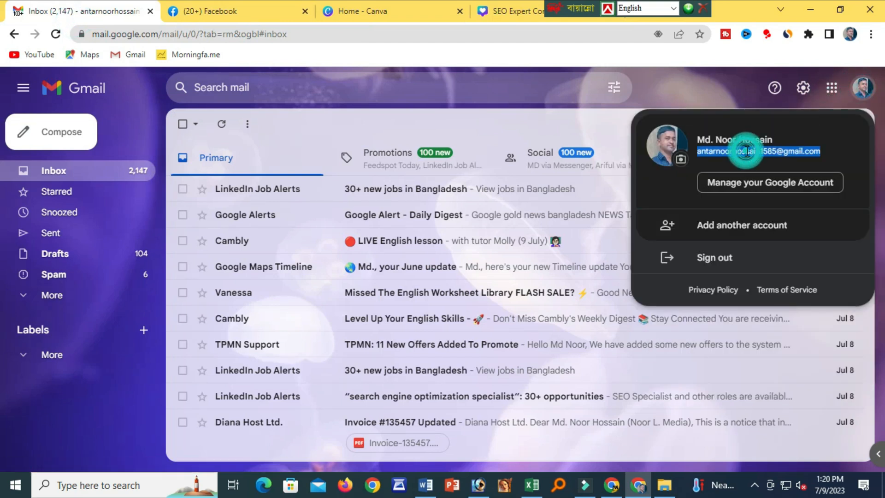
Replace the sample web address with the e-mail and narrow its box to one line.
left_click(521, 13)
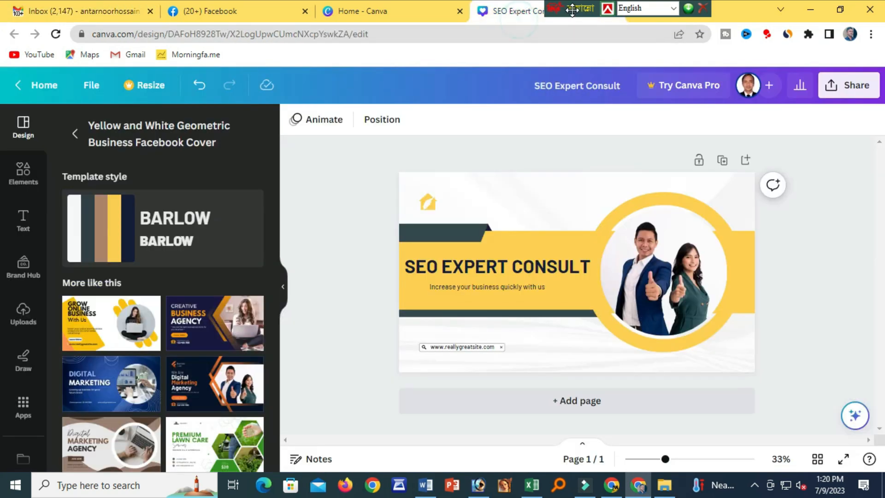
left_click(459, 346)
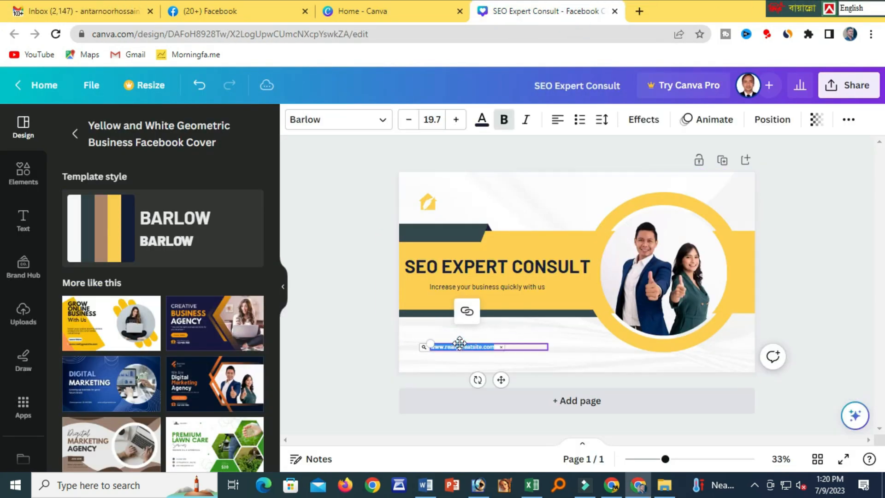
left_click(459, 345)
double_click(459, 347)
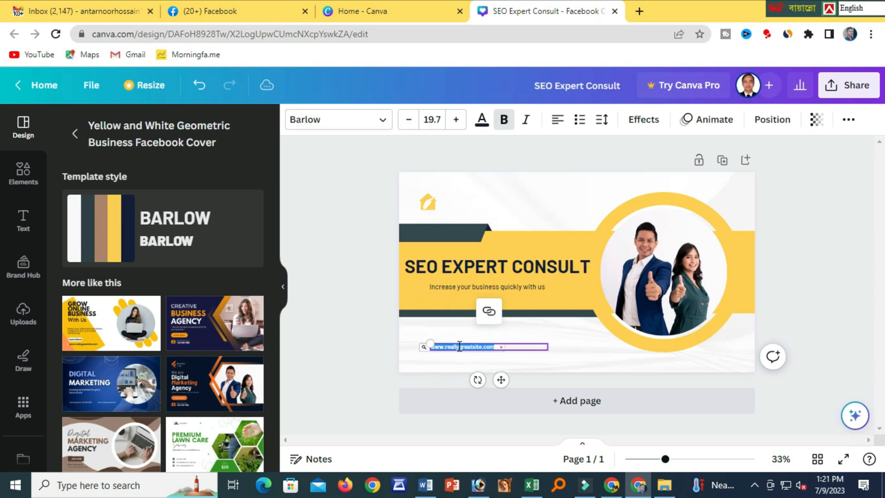
key("ctrl+v")
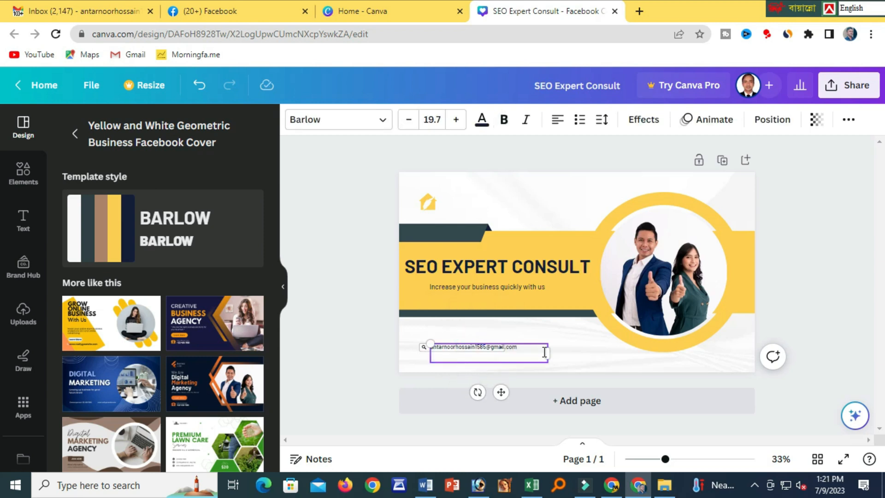
left_click_drag(549, 352, 522, 352)
key("BackSpace")
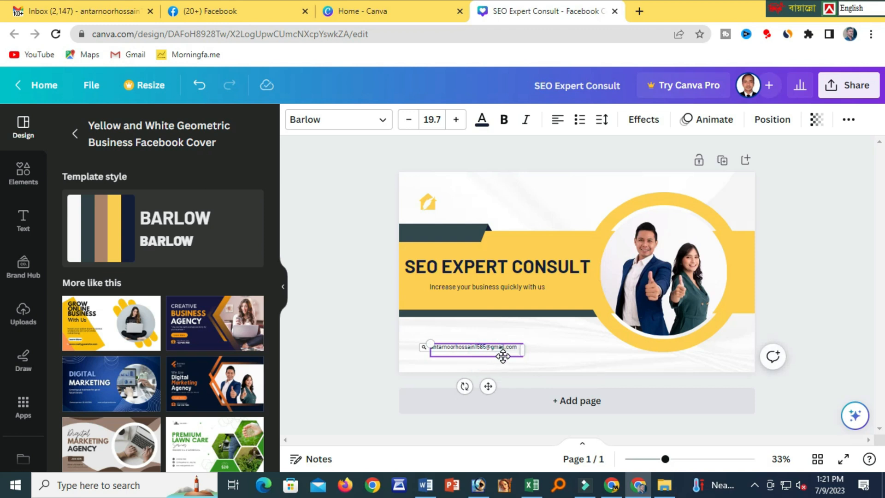
left_click_drag(521, 346, 518, 346)
left_click(525, 334)
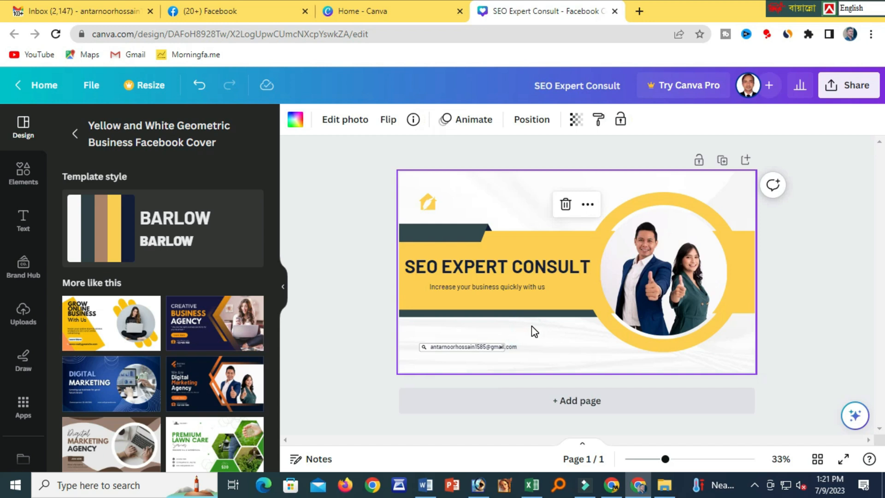
Narrow the 'Increase your business quickly with us' subtitle box.
left_click(509, 289)
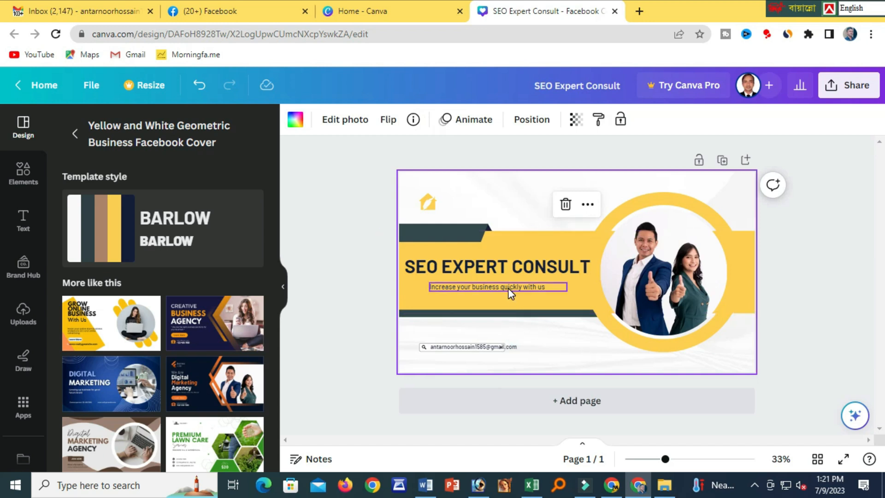
left_click_drag(567, 285, 550, 287)
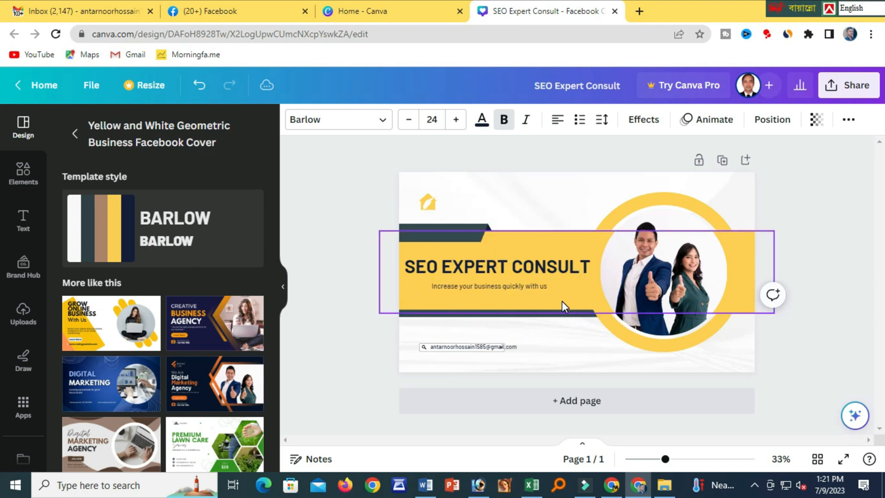
left_click(348, 297)
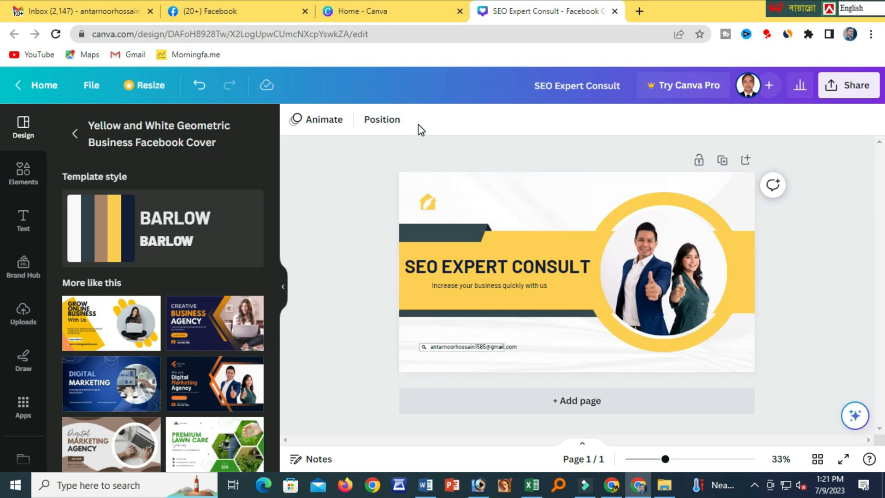
From Canva's home page, search 'facebook logo' and start a 500 × 500 px Facebook Shops Logo.
left_click(375, 13)
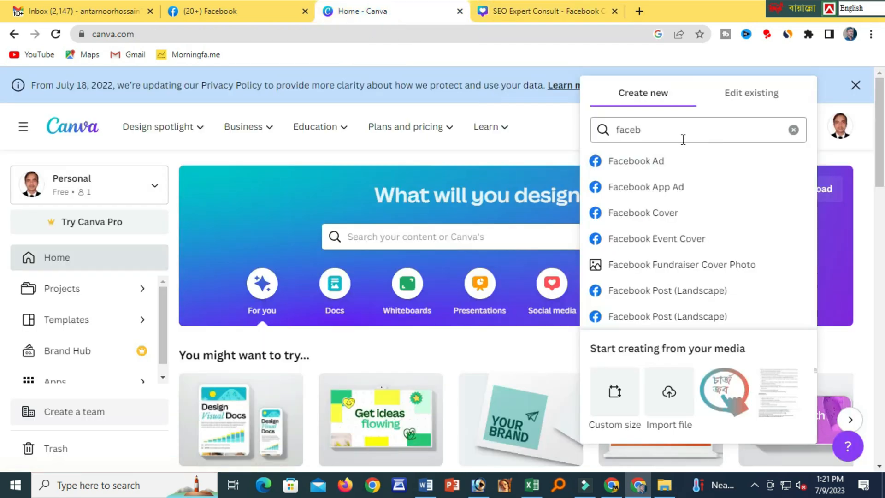
left_click(666, 137)
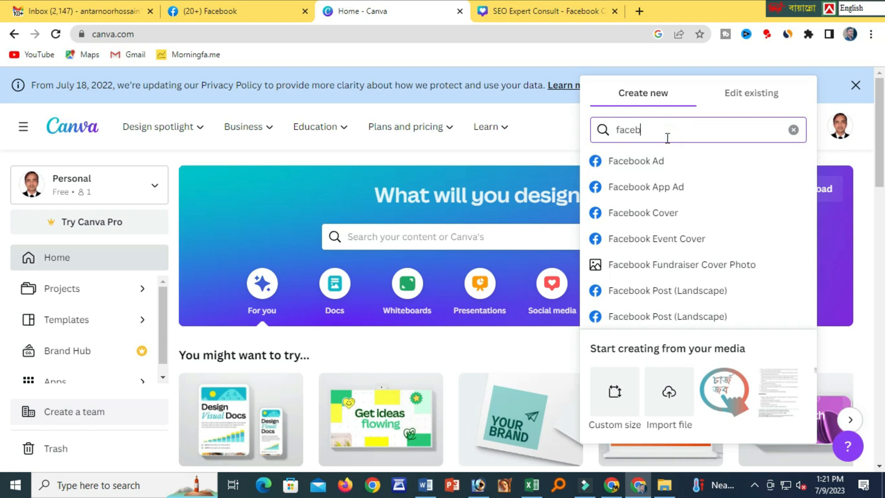
key("BackSpace")
key("BackSpace")
key("BackSpace")
key("BackSpace")
key("BackSpace")
type("face")
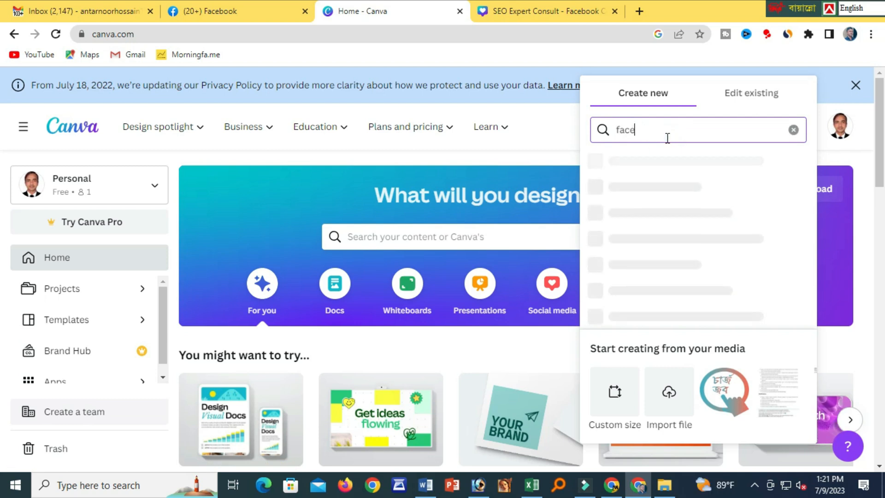
type("book")
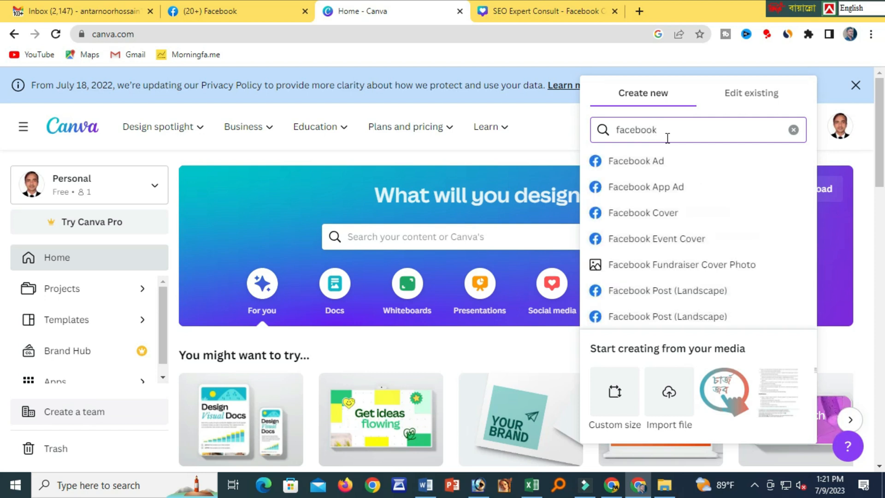
scroll(721, 264, "down", 4)
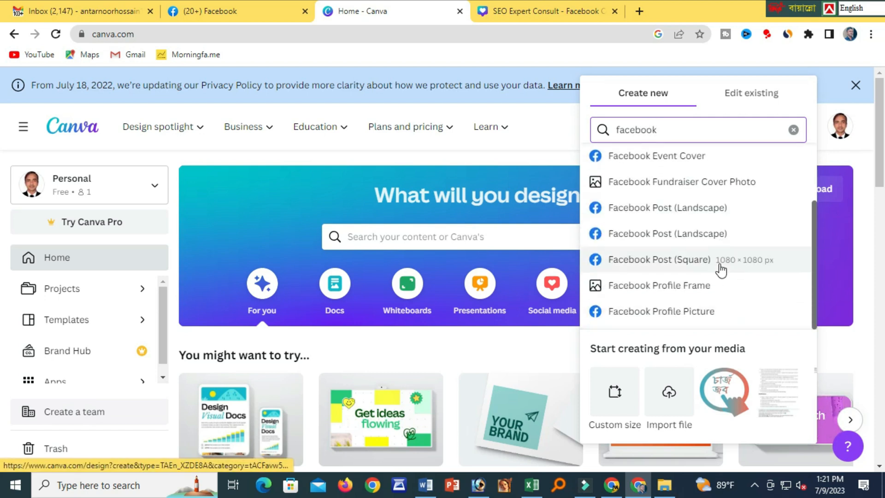
scroll(719, 266, "up", 3)
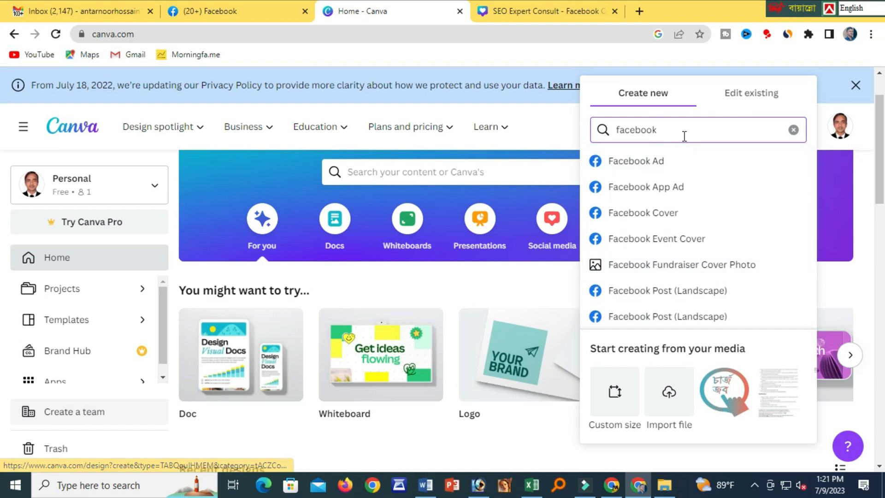
scroll(708, 295, "down", 2)
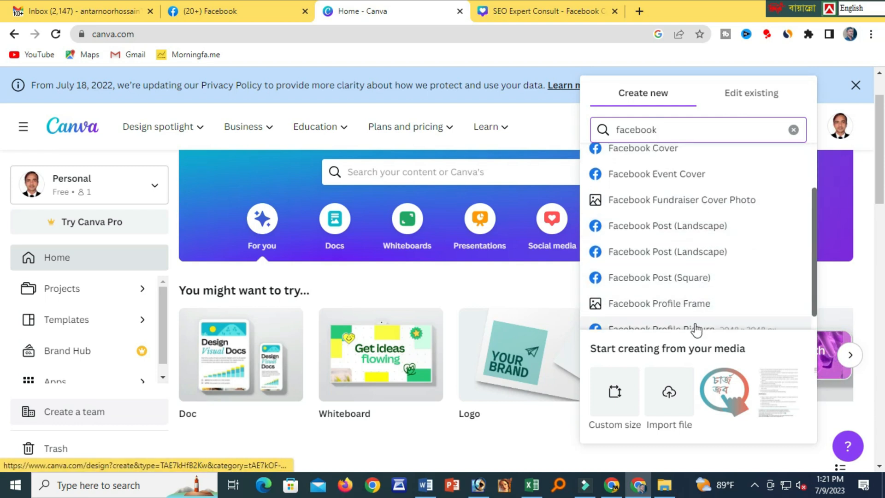
scroll(690, 273, "down", 1)
scroll(687, 275, "up", 3)
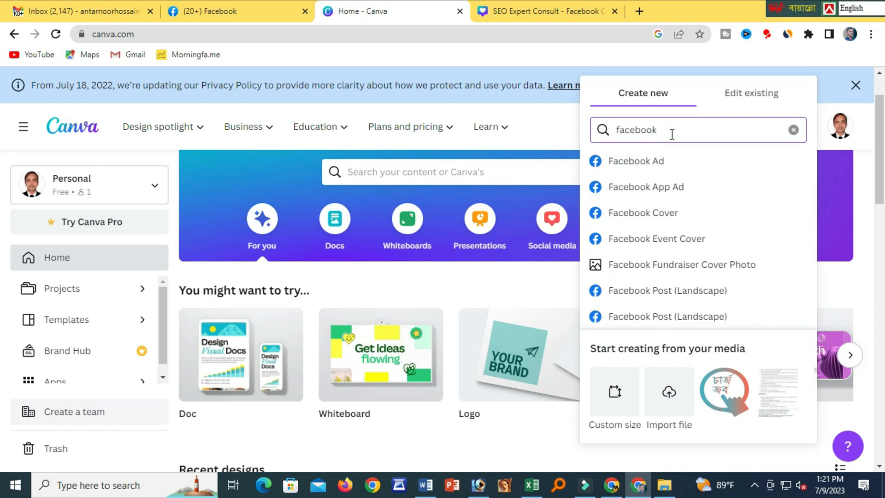
type("logo")
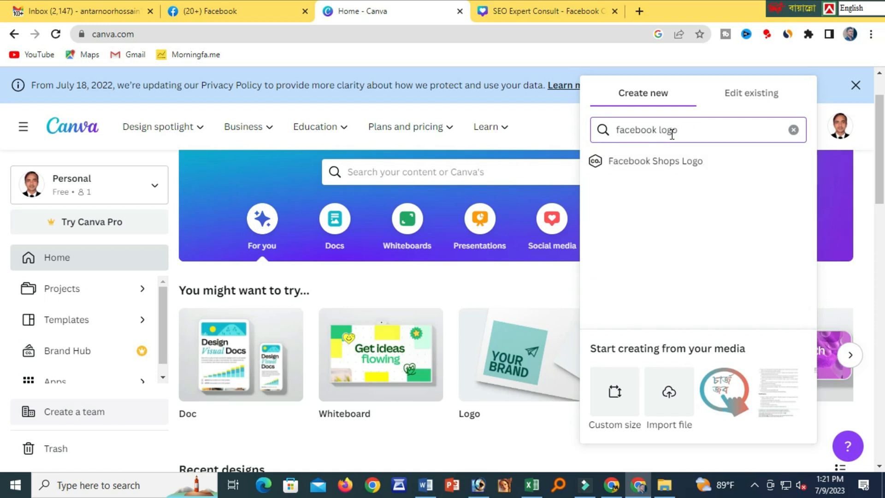
left_click(666, 161)
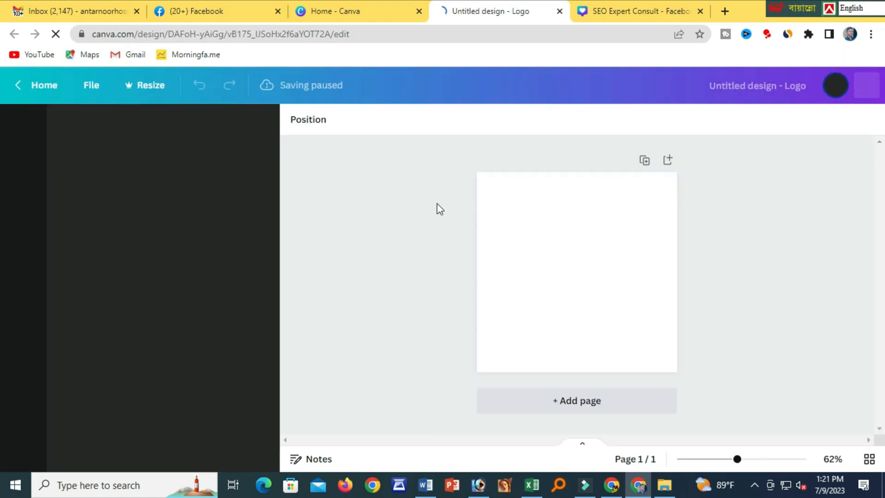
In the blank logo design, search the templates for 'seo logo'.
left_click(327, 11)
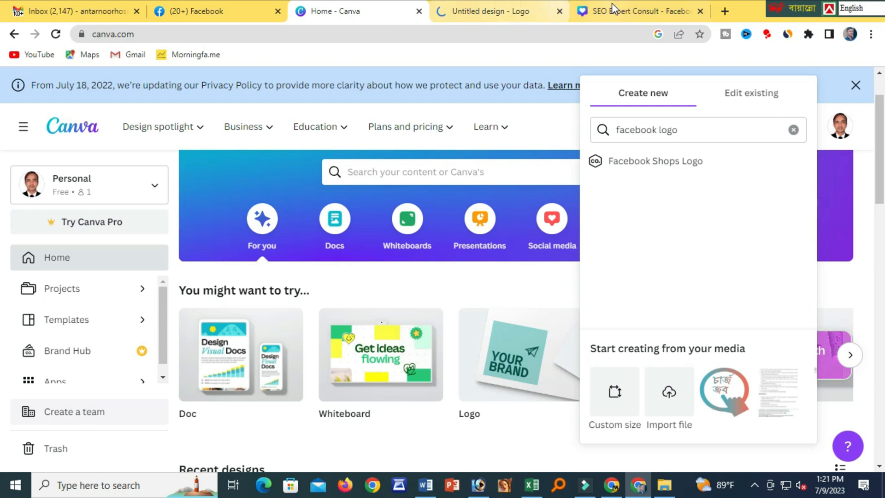
left_click(613, 18)
left_click(496, 19)
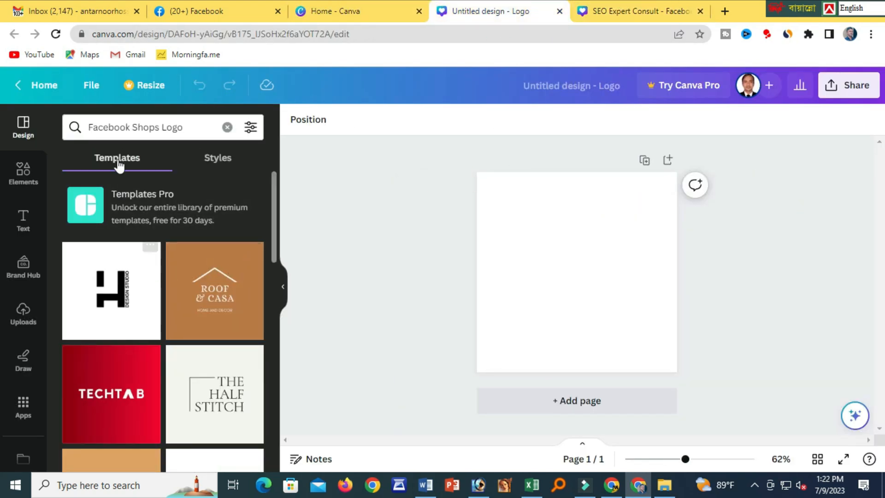
left_click(119, 125)
left_click_drag(197, 125, 86, 125)
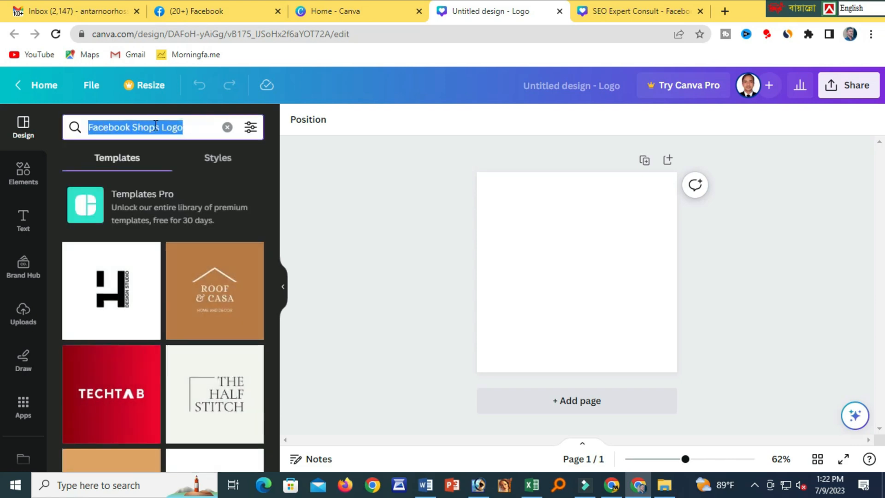
type("seo")
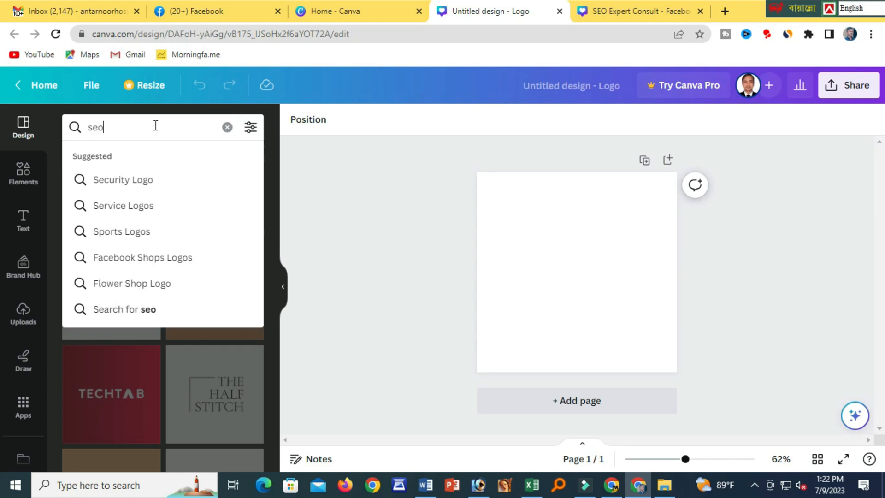
key("Return")
left_click(131, 126)
type("loo")
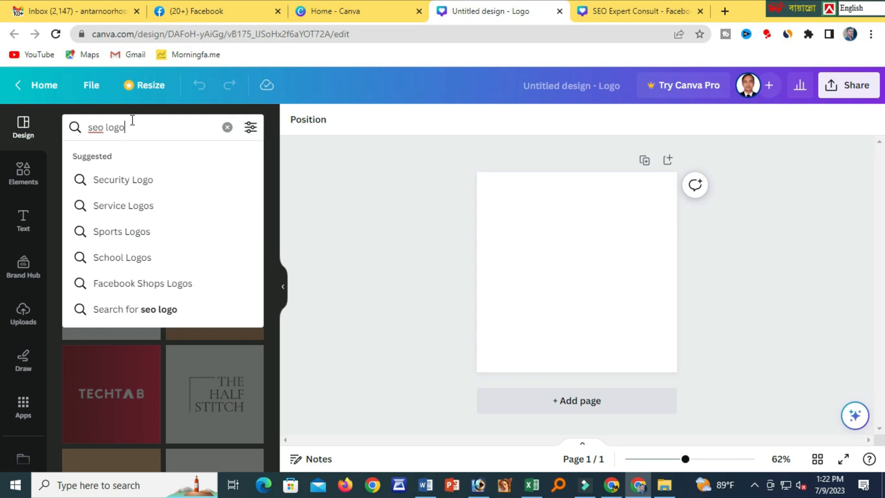
left_click(159, 310)
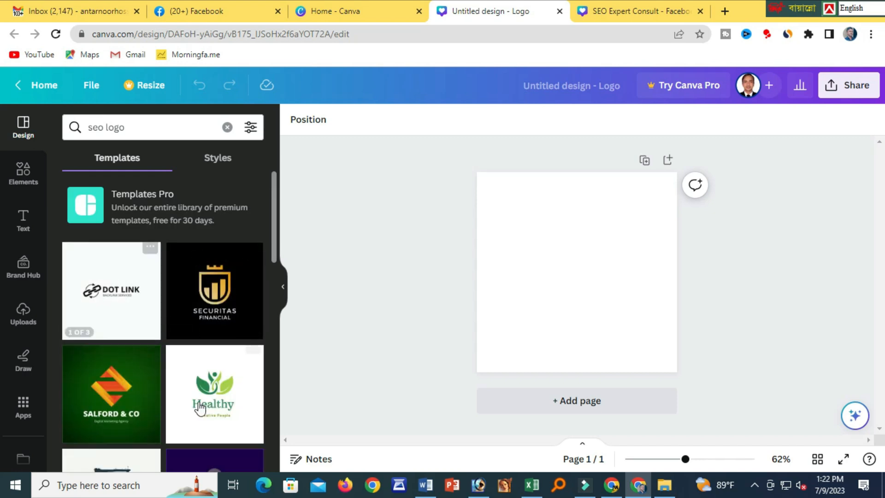
Browse the seo logo template results, including Dot Link and Securitas Financial.
scroll(199, 361, "down", 2)
scroll(196, 336, "down", 3)
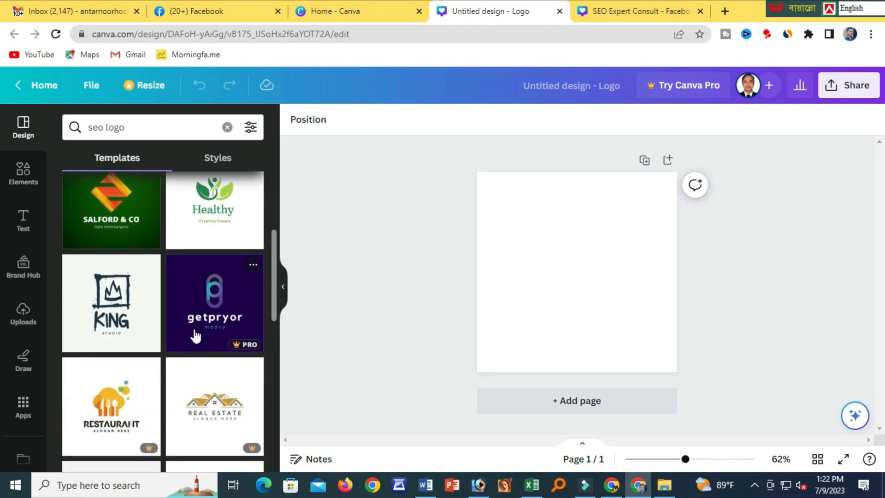
scroll(196, 335, "down", 3)
scroll(195, 318, "down", 3)
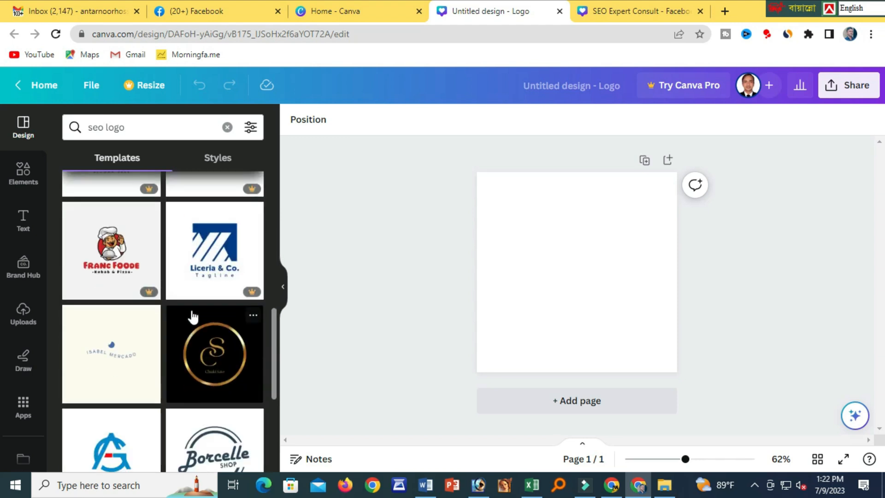
scroll(192, 320, "down", 2)
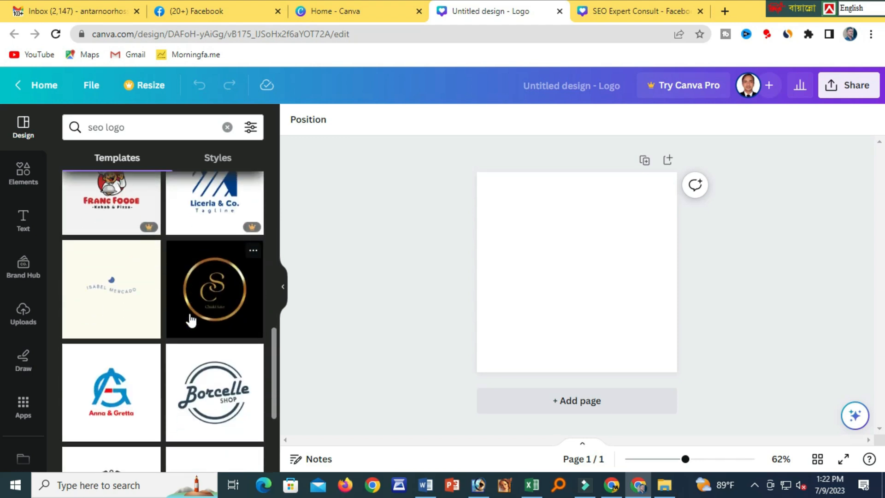
scroll(191, 319, "down", 2)
scroll(188, 324, "down", 2)
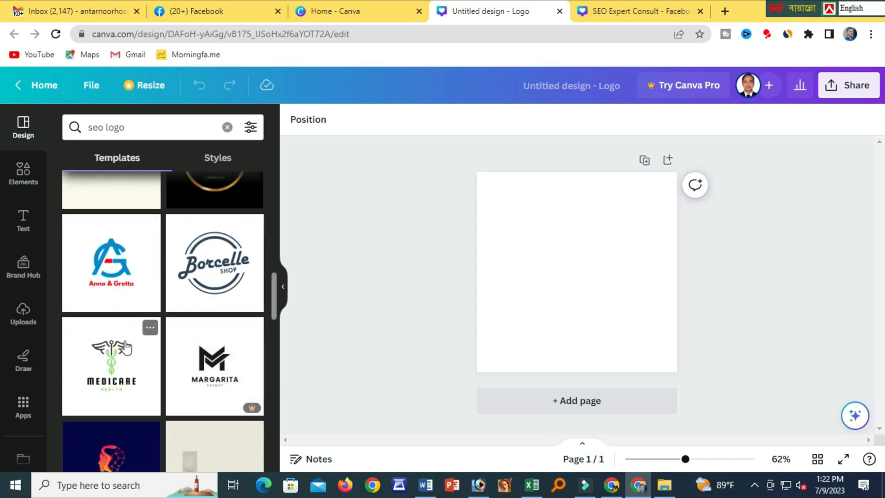
scroll(195, 295, "up", 4)
scroll(196, 299, "up", 4)
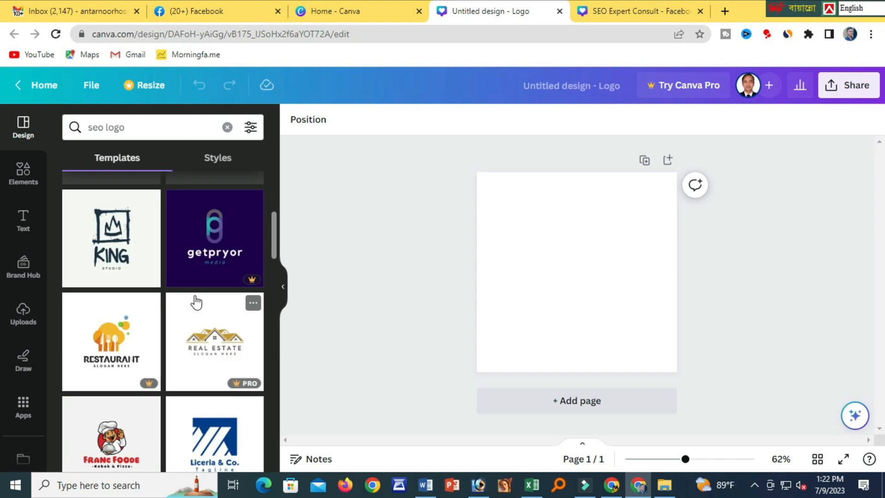
scroll(193, 301, "up", 5)
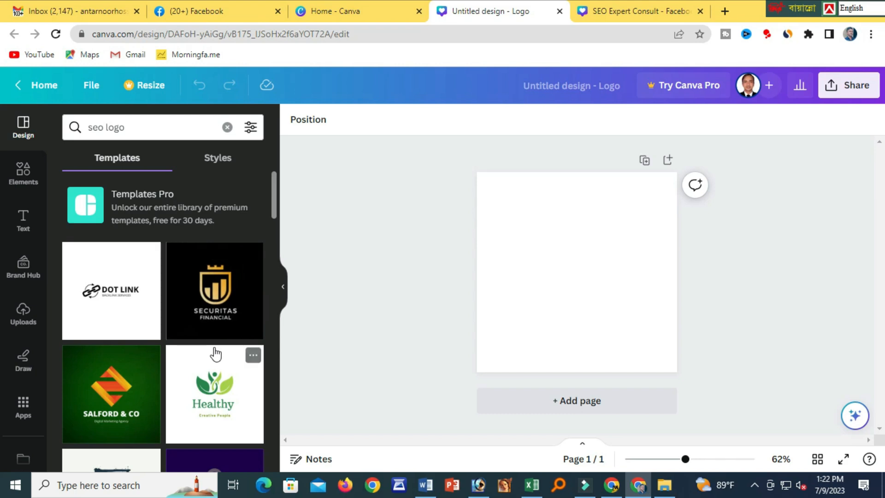
Apply the white Securitas Financial gold-shield template to the logo, then bring up the Word notes.
left_click(216, 311)
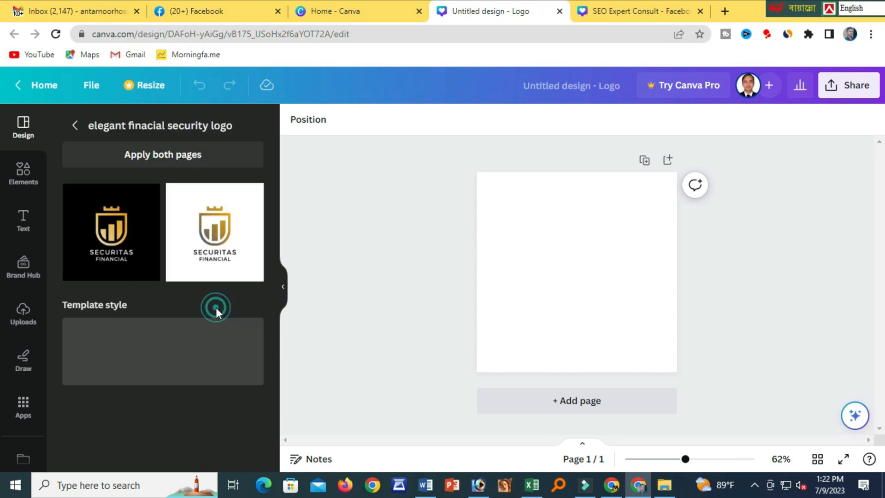
left_click(212, 251)
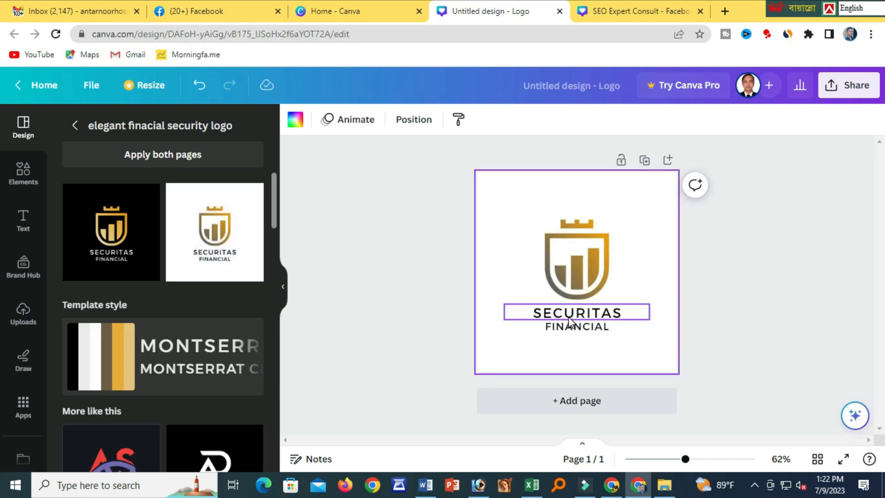
left_click(427, 486)
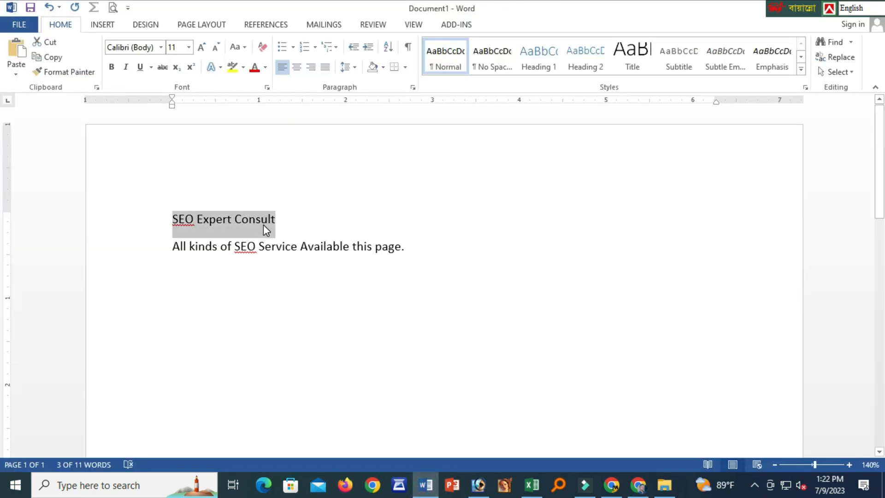
Replace the SECURITAS logo text with SEO EXPERT CONSULT.
key("alt+Tab")
left_click(578, 313)
double_click(578, 313)
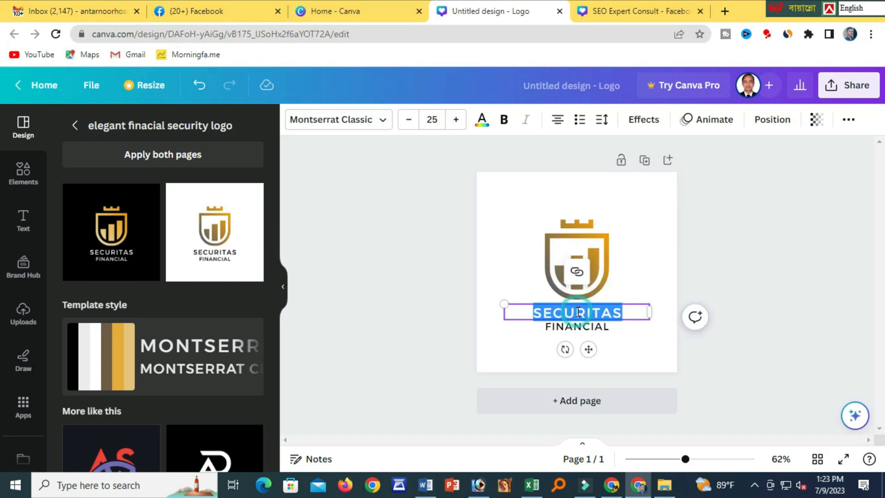
type("SEO EXPERT CONSULT")
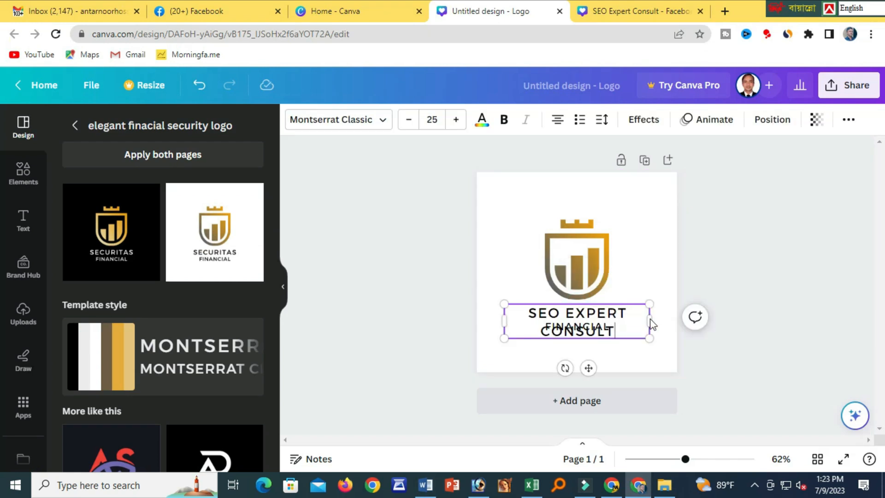
Delete the FINANCIAL text and fit the name box onto two centred lines beneath the shield.
left_click_drag(650, 318, 675, 304)
left_click_drag(602, 303, 576, 313)
left_click(594, 328)
key("Delete")
left_click(589, 342)
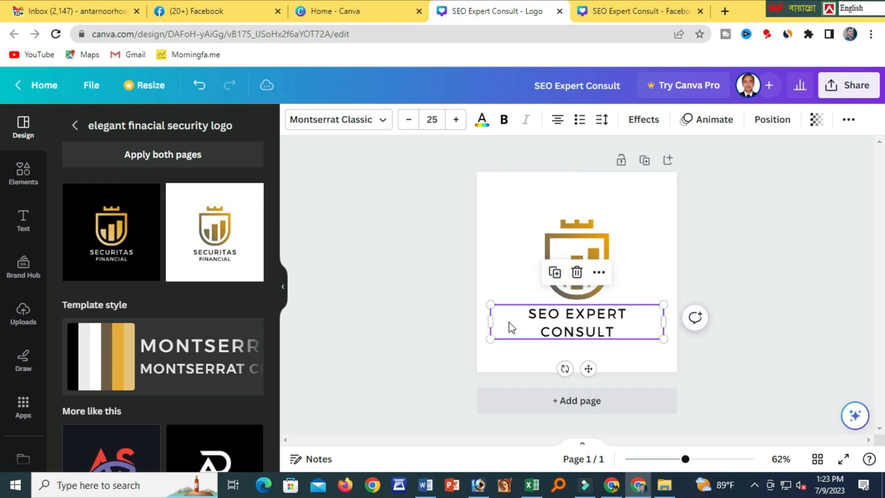
left_click_drag(501, 321, 568, 325)
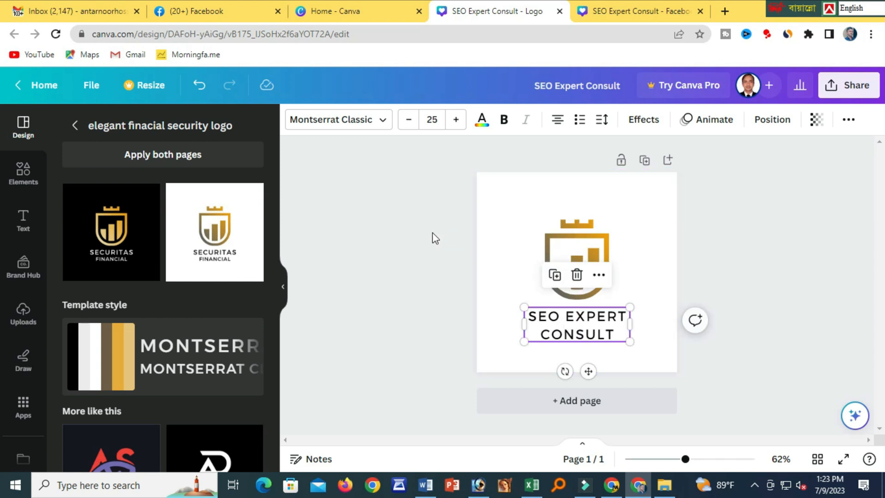
left_click(399, 251)
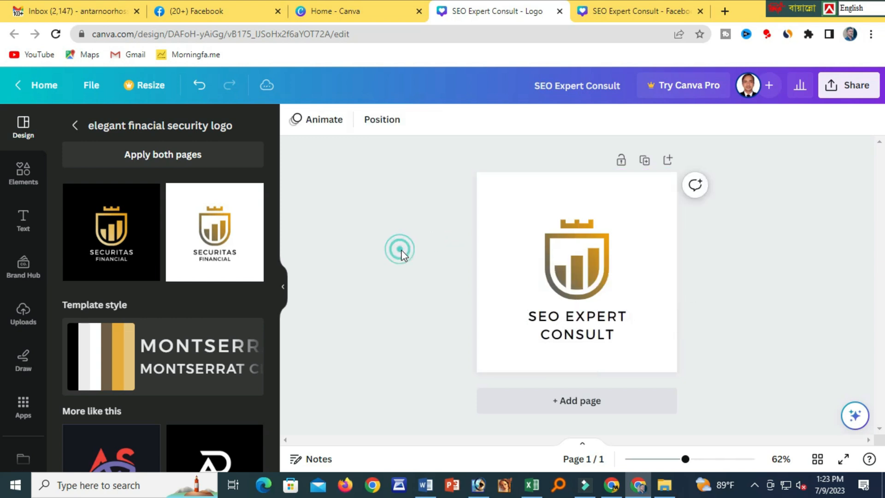
Download the logo as a PNG and show the file in the Downloads folder.
left_click(838, 91)
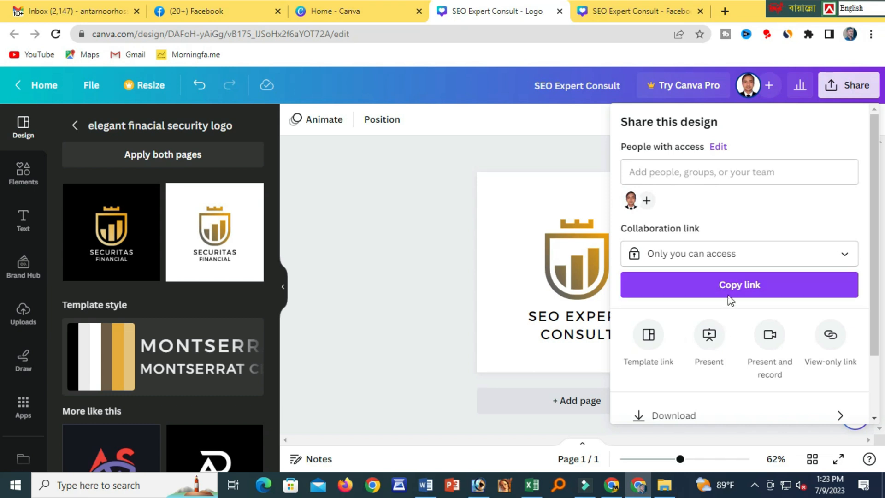
scroll(654, 373, "down", 3)
left_click(673, 343)
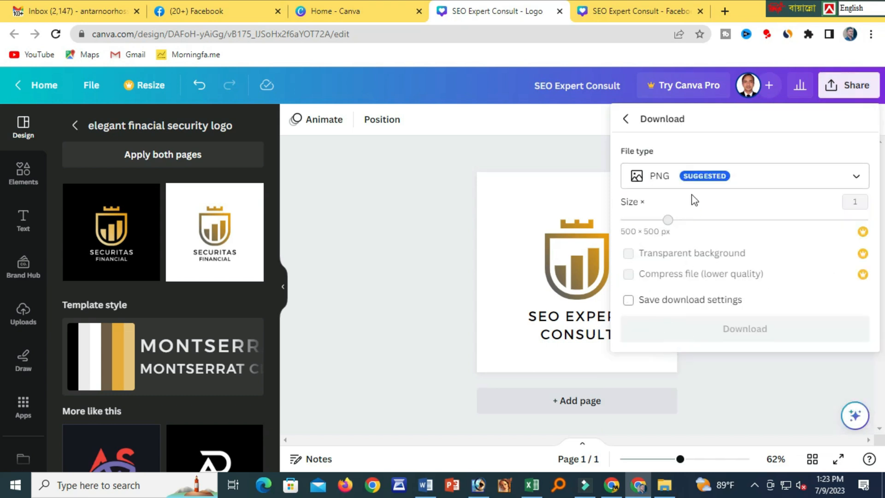
left_click(752, 328)
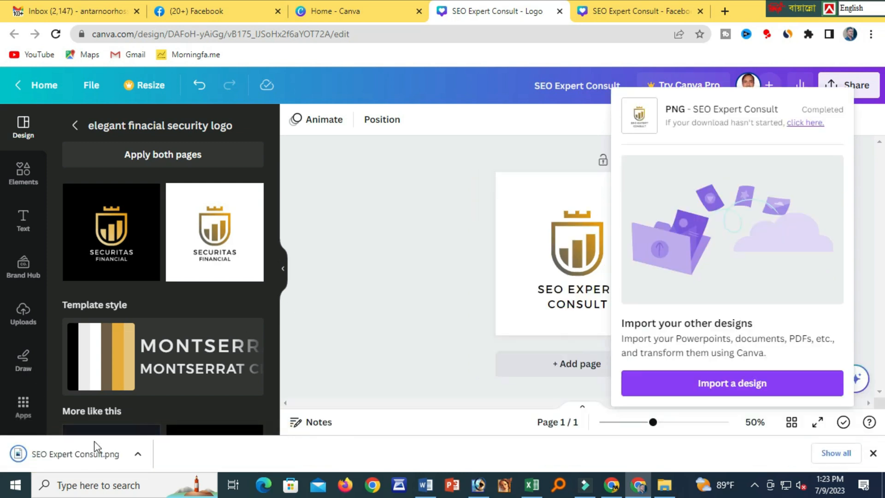
right_click(96, 447)
left_click(127, 421)
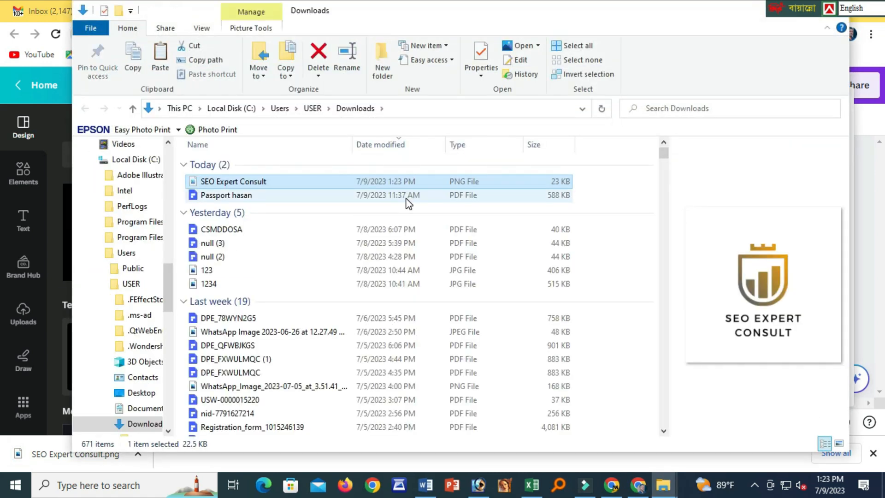
Paste the SEO Expert Consult logo file onto the desktop, then return to the Canva cover design.
key("super+d")
right_click(323, 162)
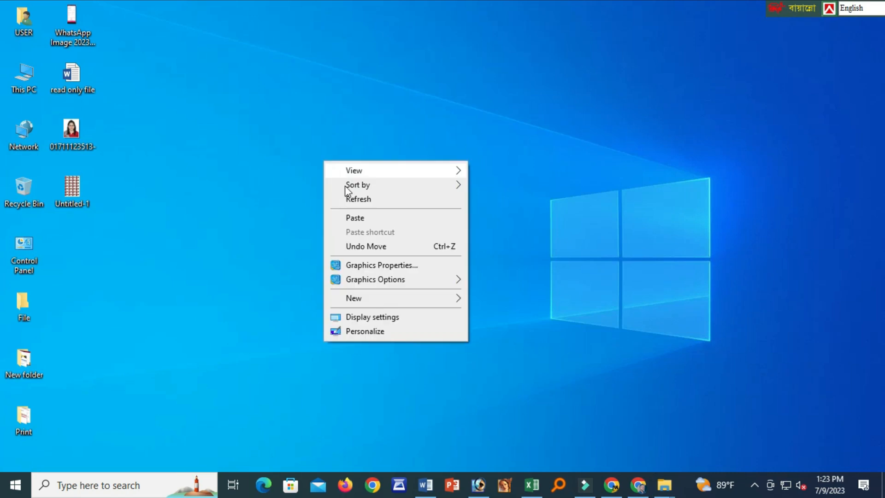
left_click(359, 218)
left_click(435, 269)
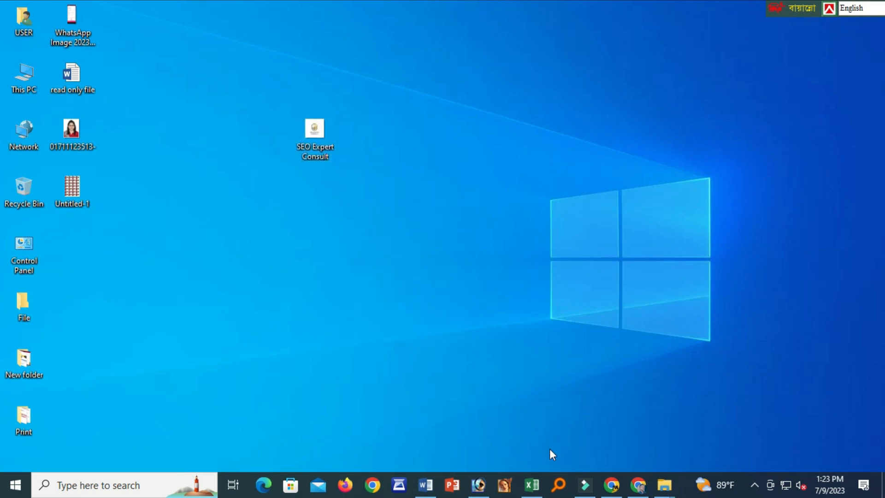
left_click(638, 485)
left_click(639, 10)
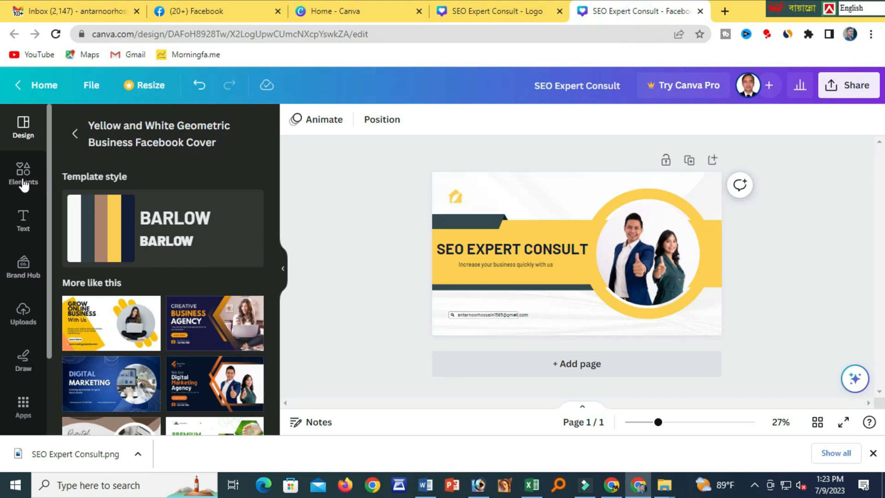
Upload the SEO Expert Consult logo from the Desktop and add it to the cover.
left_click(24, 313)
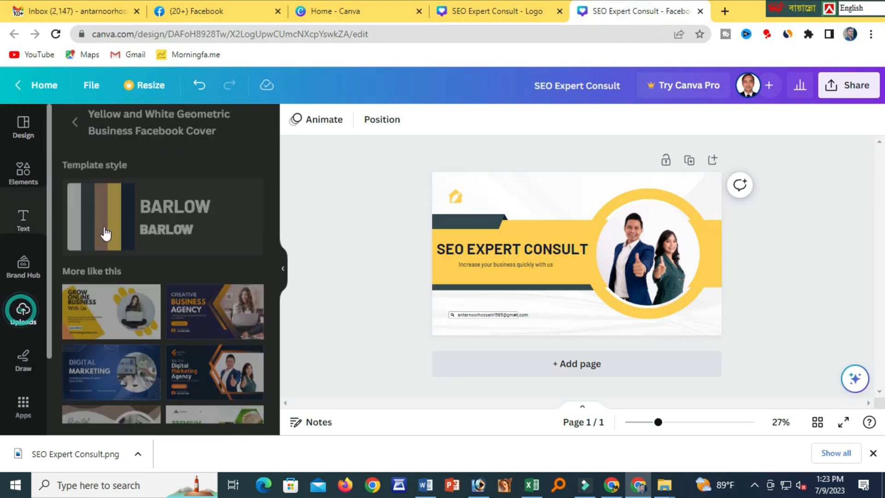
left_click(155, 165)
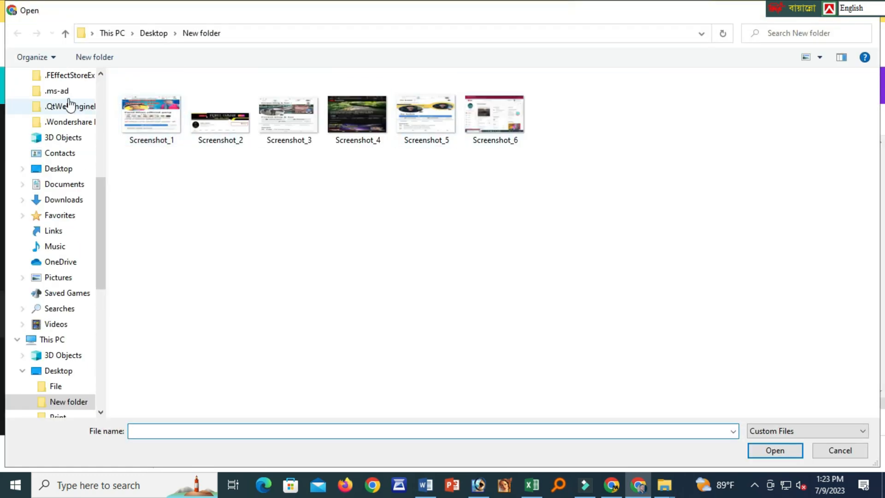
left_click(160, 34)
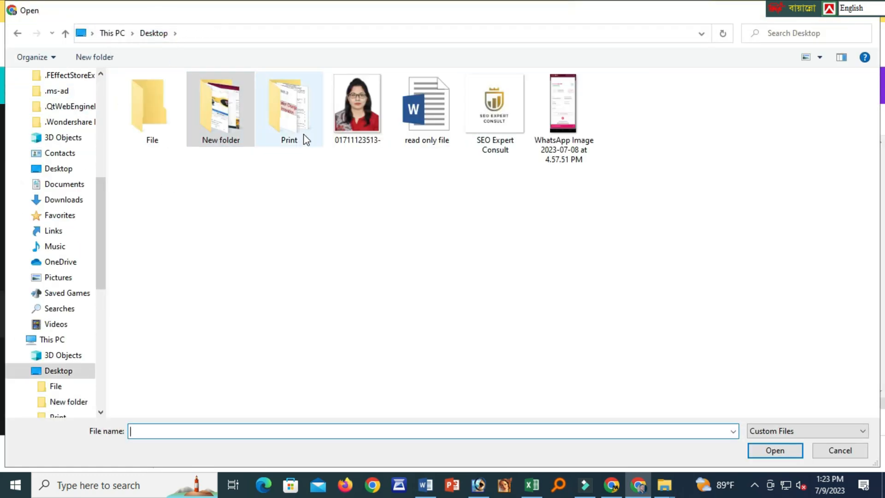
double_click(489, 123)
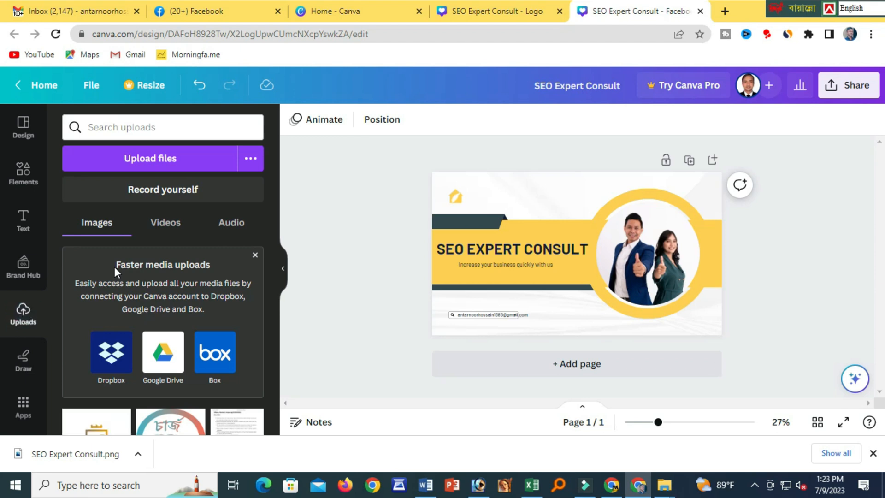
scroll(114, 407, "down", 2)
scroll(105, 408, "up", 1)
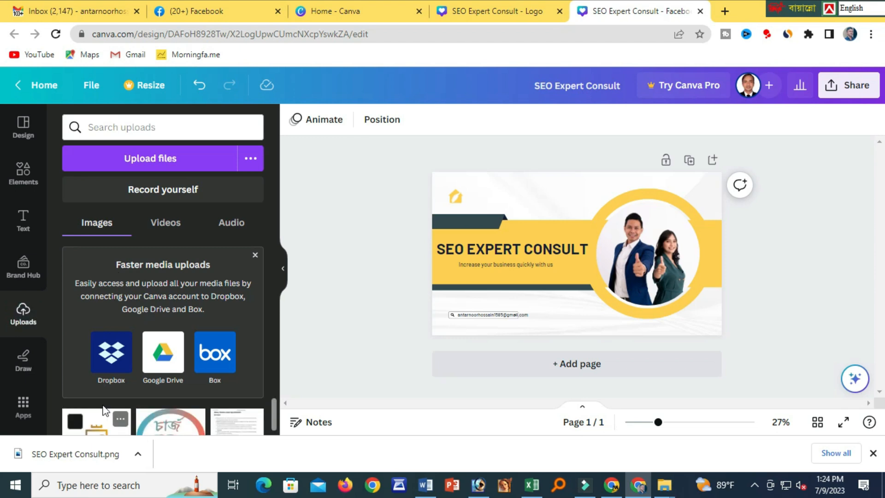
left_click(101, 421)
Shrink the logo, delete the small house icon, and place the logo in the top-left corner.
left_click_drag(621, 295, 587, 264)
left_click_drag(557, 232, 467, 167)
left_click(453, 195)
key("Delete")
left_click_drag(517, 198, 453, 188)
left_click_drag(452, 189, 448, 191)
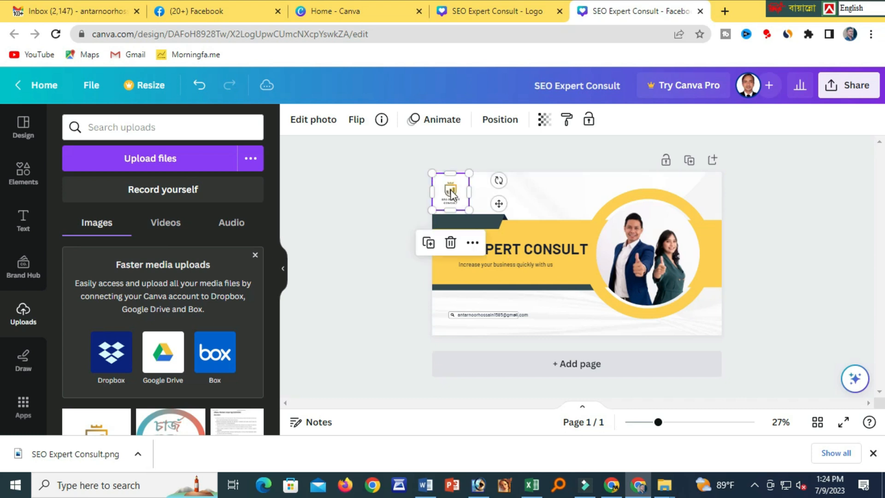
left_click(539, 203)
left_click(848, 85)
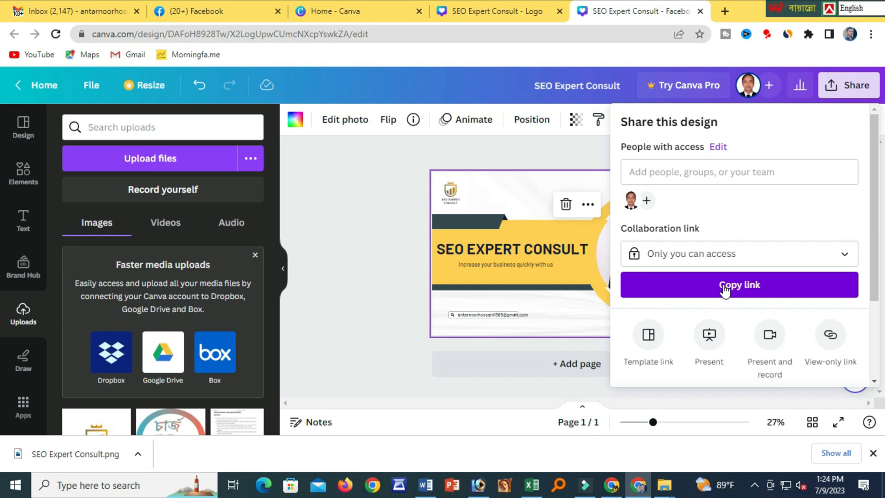
Download the cover as a JPG and show the file in the Downloads folder.
scroll(710, 297, "down", 3)
left_click(654, 304)
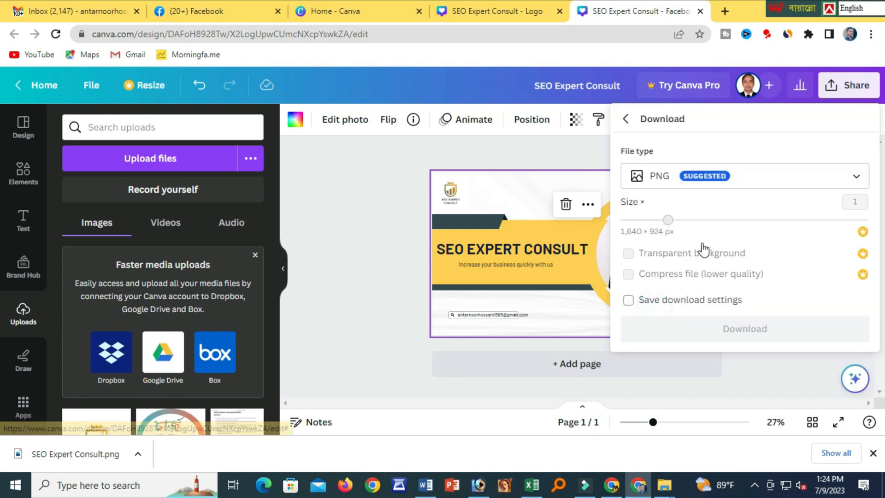
left_click(750, 175)
left_click(664, 109)
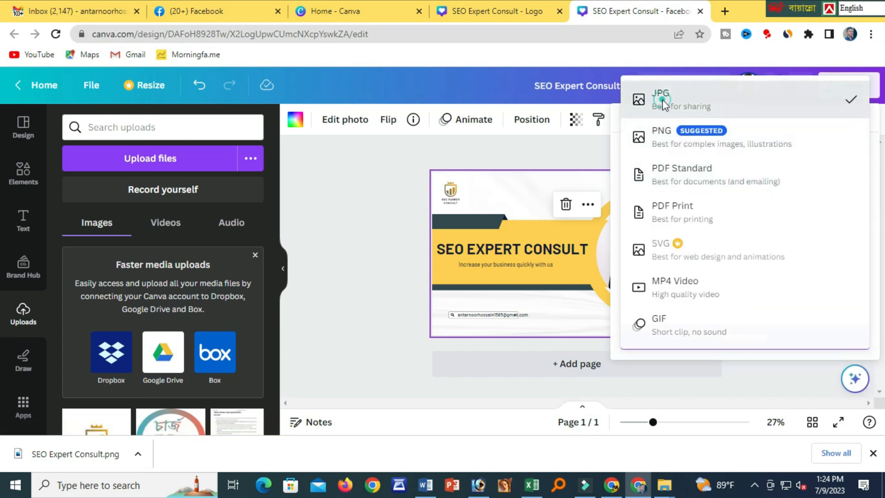
left_click(743, 336)
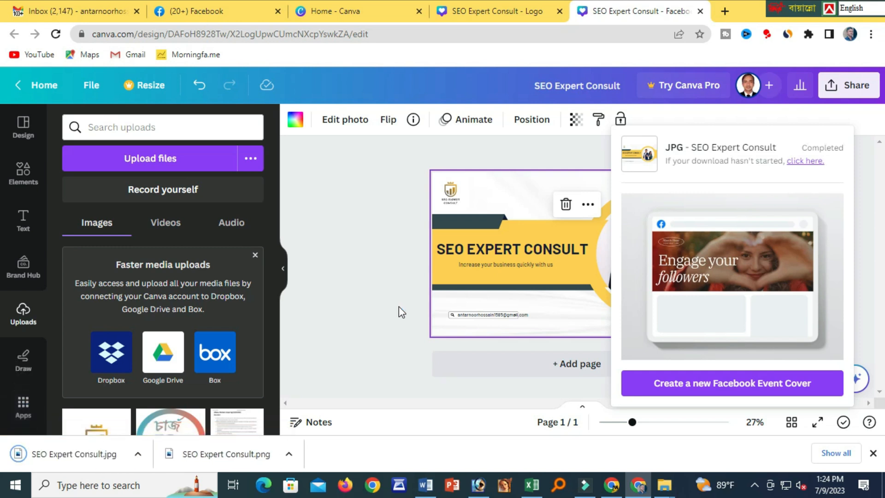
right_click(88, 461)
left_click(146, 427)
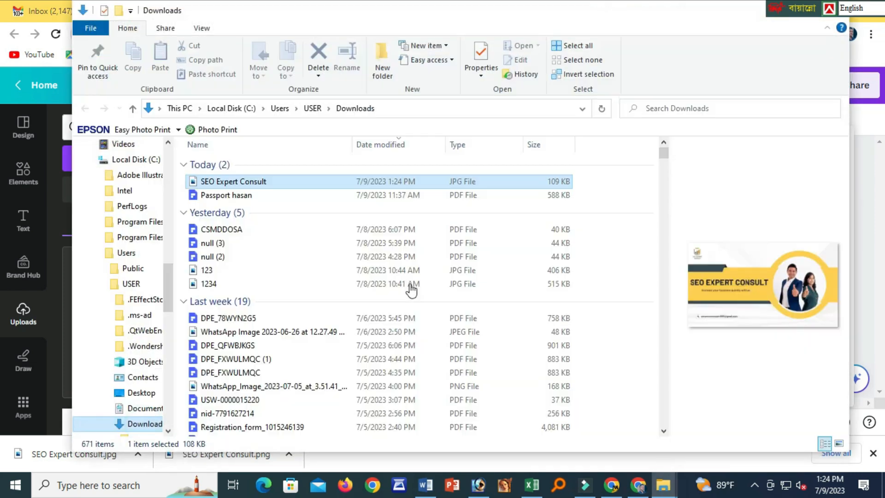
Copy the SEO Expert Consult cover JPG onto the desktop and bring the Canva editor back.
right_click(286, 189)
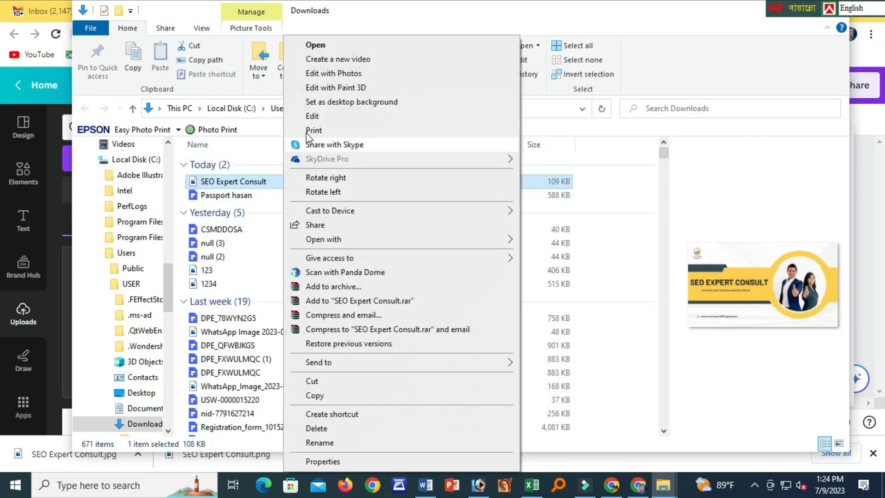
left_click(322, 395)
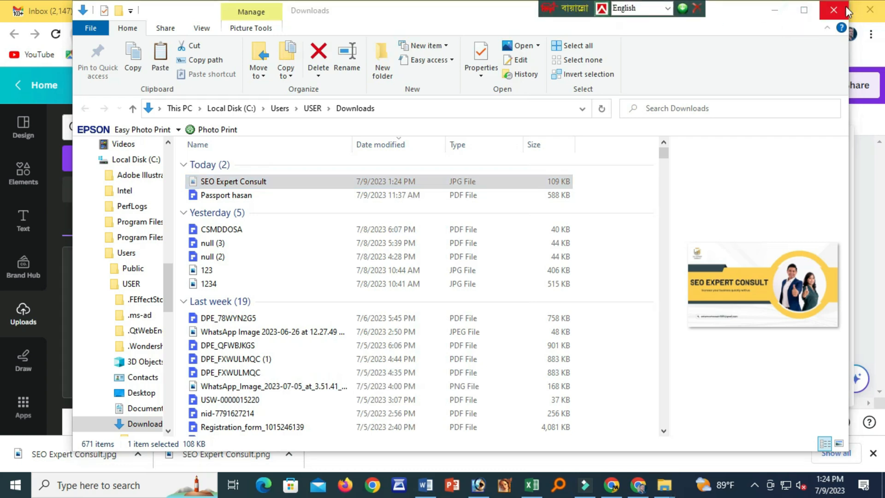
left_click(801, 10)
left_click(810, 10)
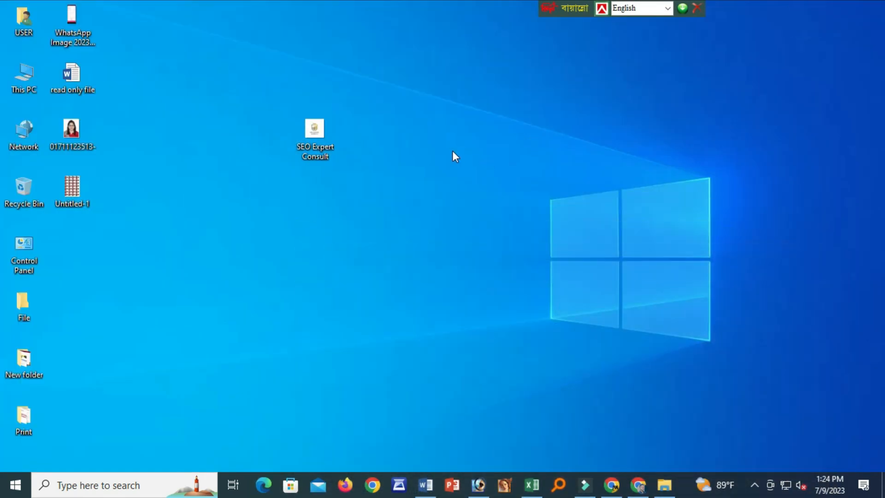
right_click(449, 144)
left_click(484, 203)
left_click(441, 220)
left_click(617, 490)
left_click(645, 491)
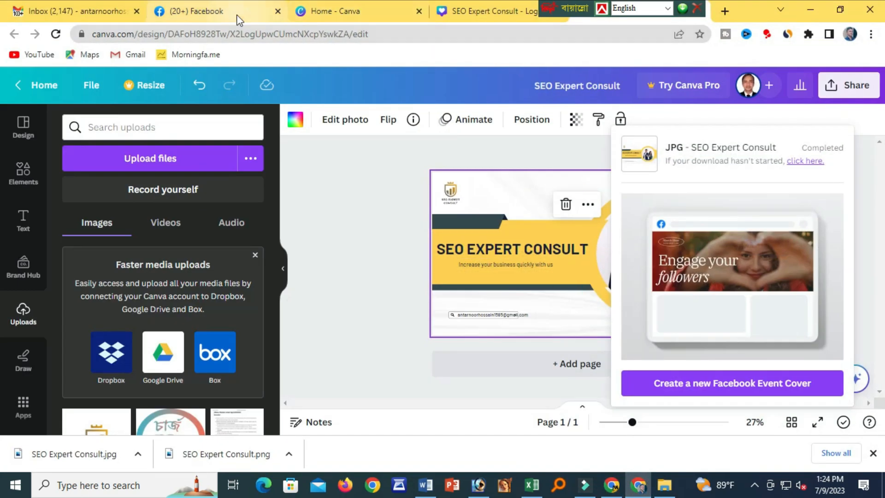
left_click(223, 13)
left_click(117, 243)
double_click(499, 125)
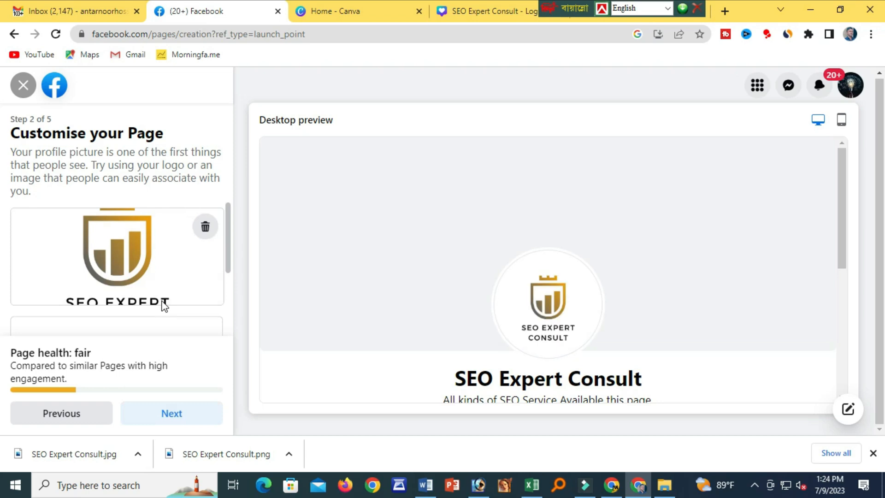
scroll(162, 306, "down", 1)
left_click(120, 301)
double_click(426, 119)
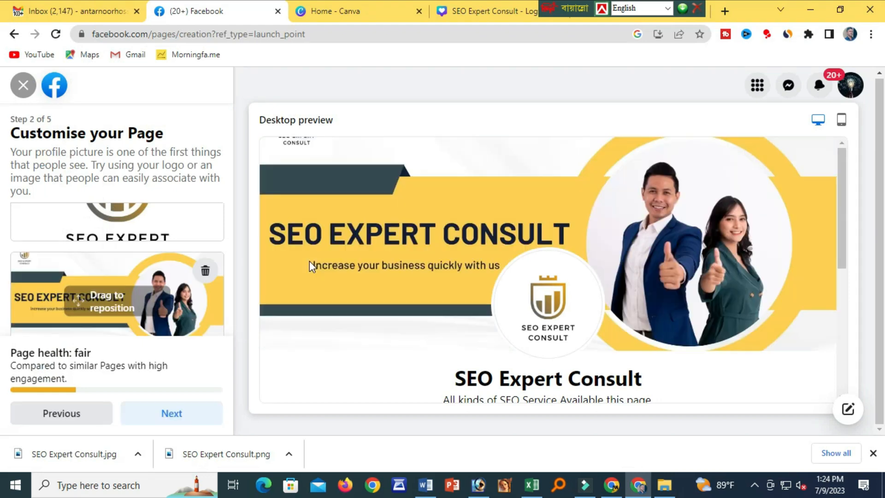
scroll(507, 247, "down", 1)
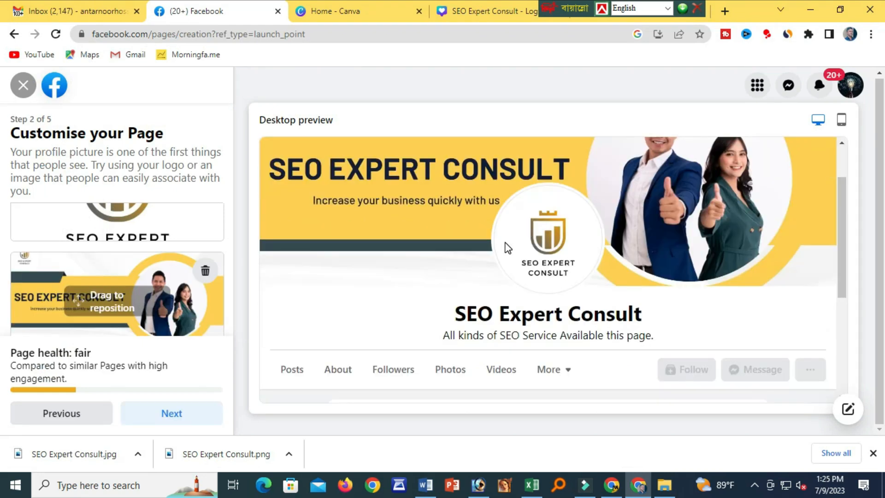
scroll(507, 247, "down", 1)
scroll(507, 248, "up", 1)
scroll(507, 248, "up", 1)
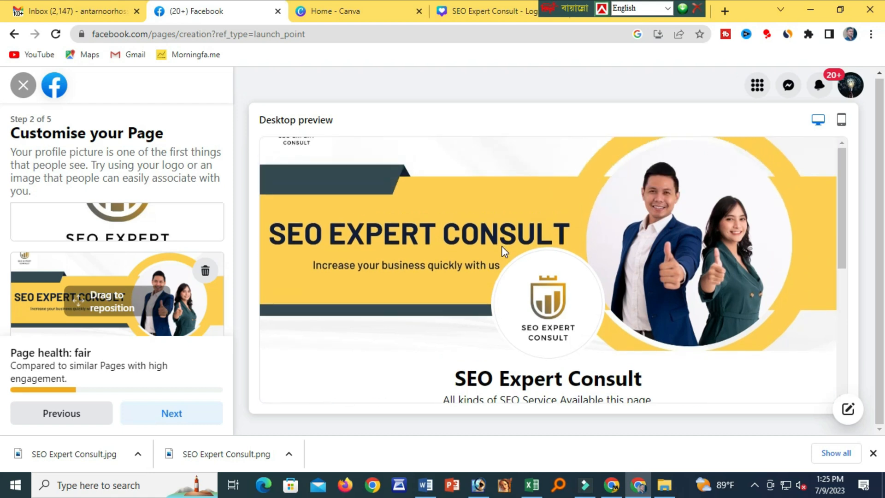
scroll(501, 245, "down", 1)
Skip WhatsApp, pass the audience step, and finish the Page setup.
left_click(171, 420)
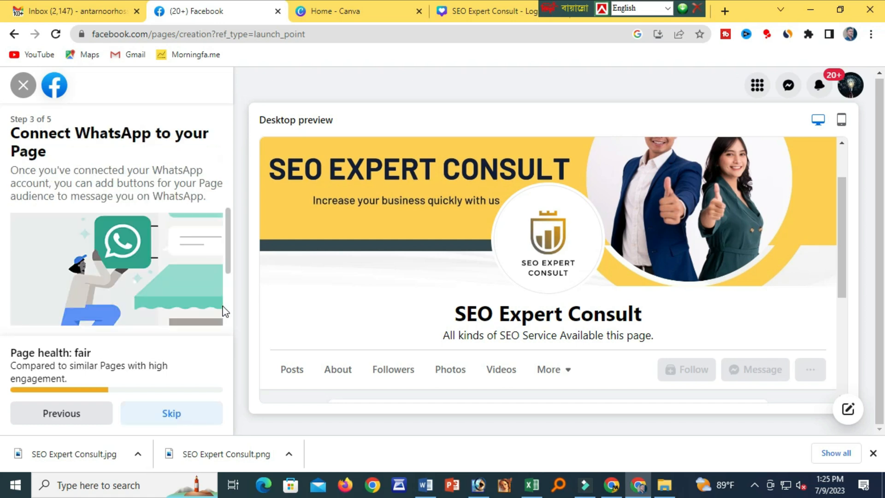
scroll(92, 308, "down", 3)
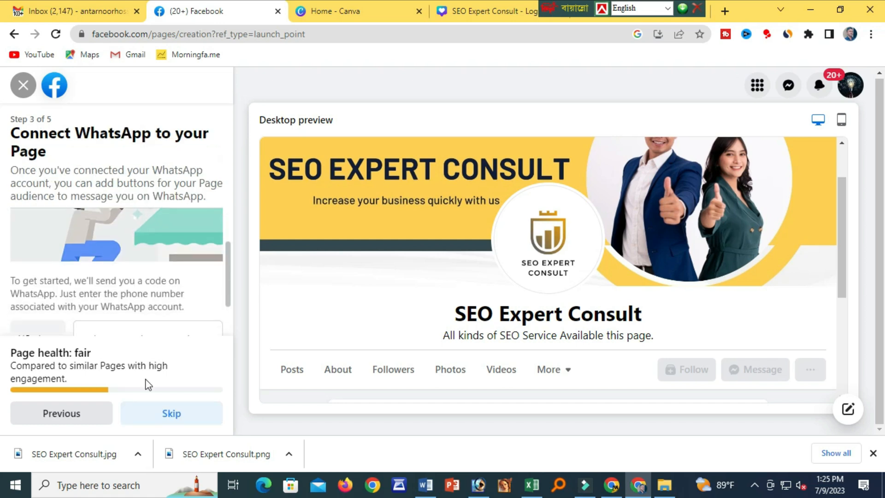
left_click(173, 414)
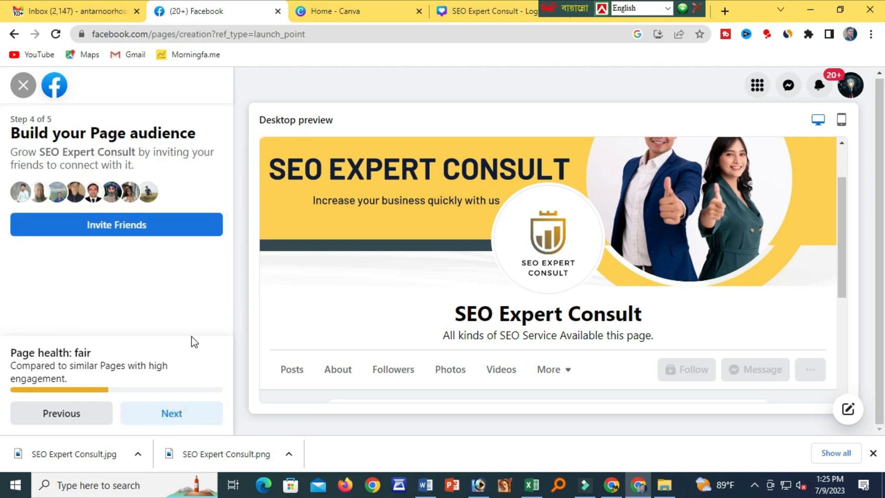
left_click(178, 415)
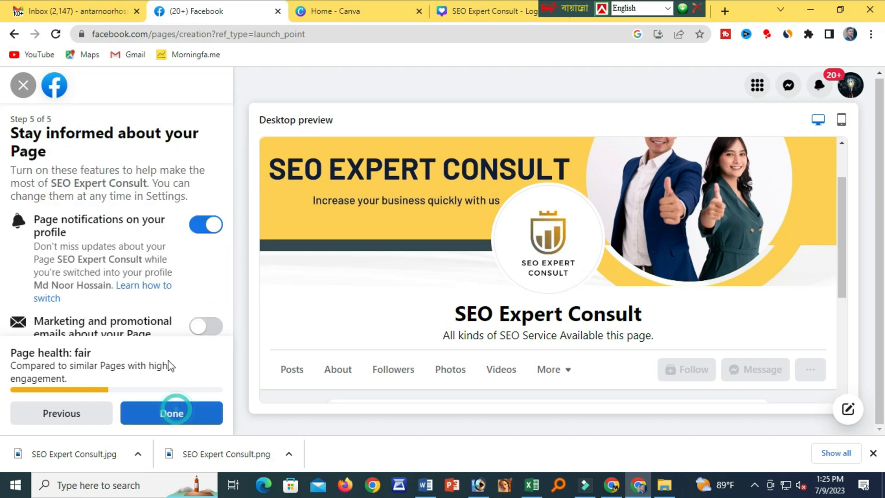
left_click(176, 416)
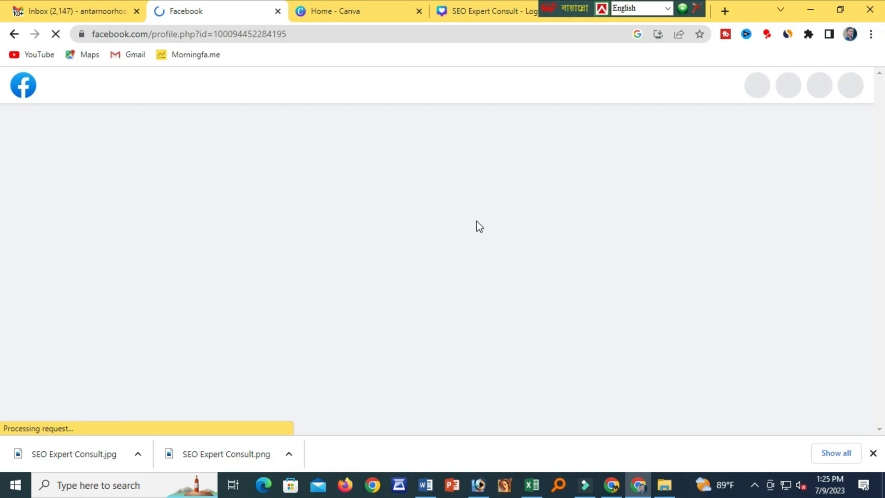
Complete the new Page's welcome tour, dismiss the tip, and open the Page settings.
scroll(480, 227, "down", 2)
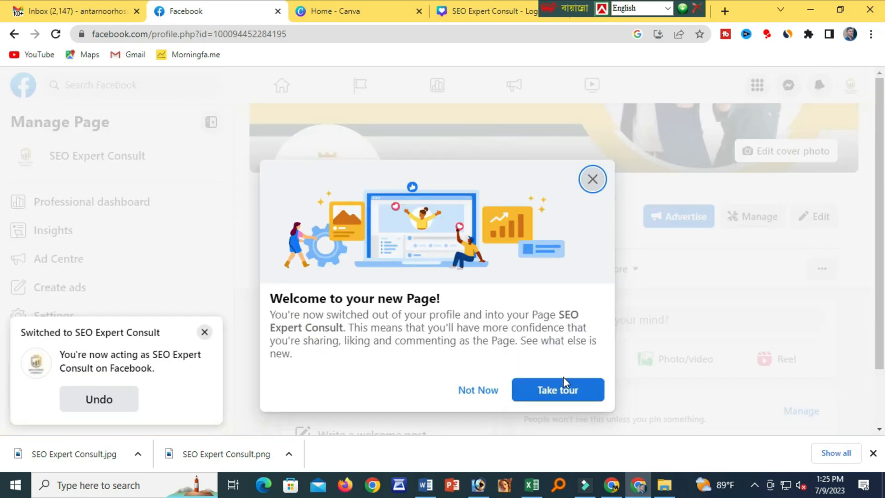
left_click(556, 390)
left_click(794, 215)
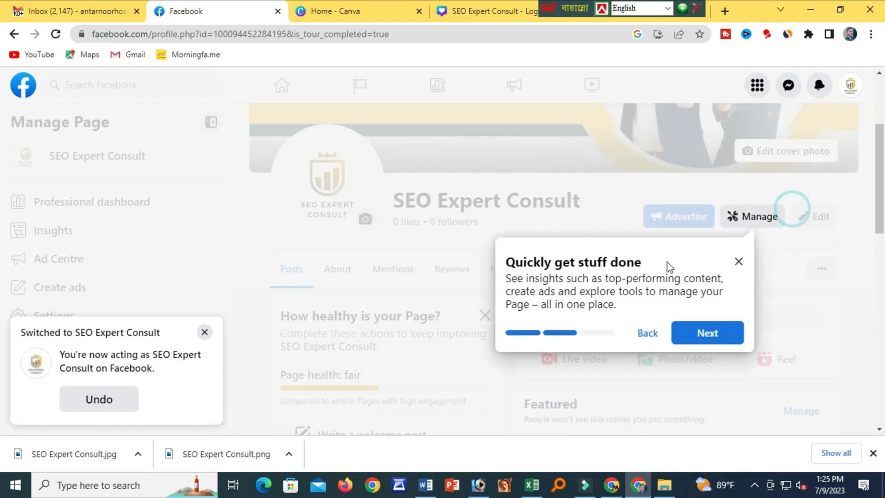
left_click(715, 339)
left_click(494, 209)
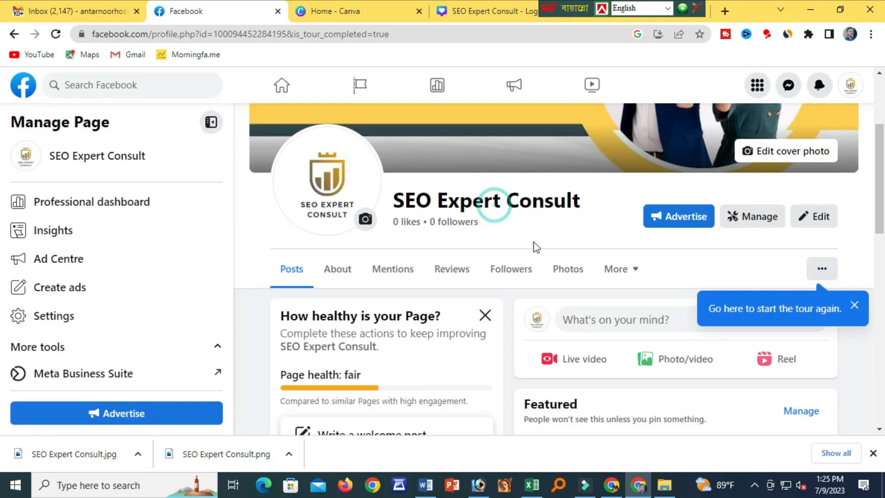
left_click(852, 306)
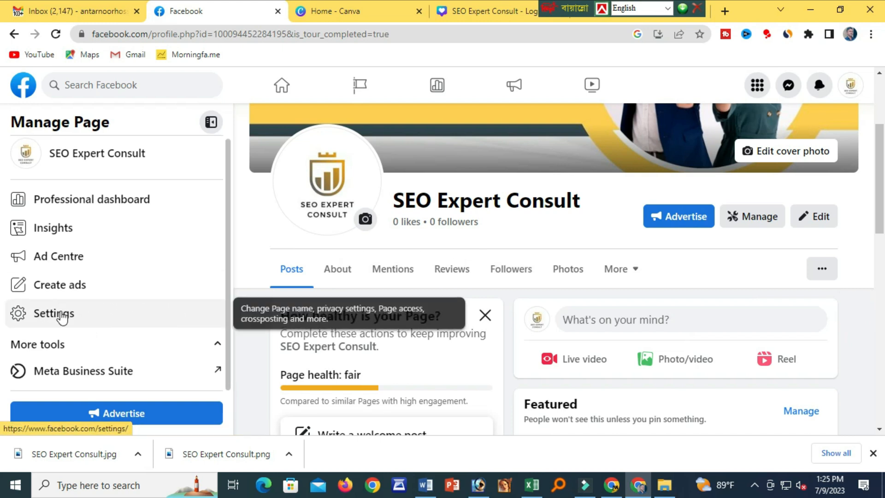
left_click(91, 324)
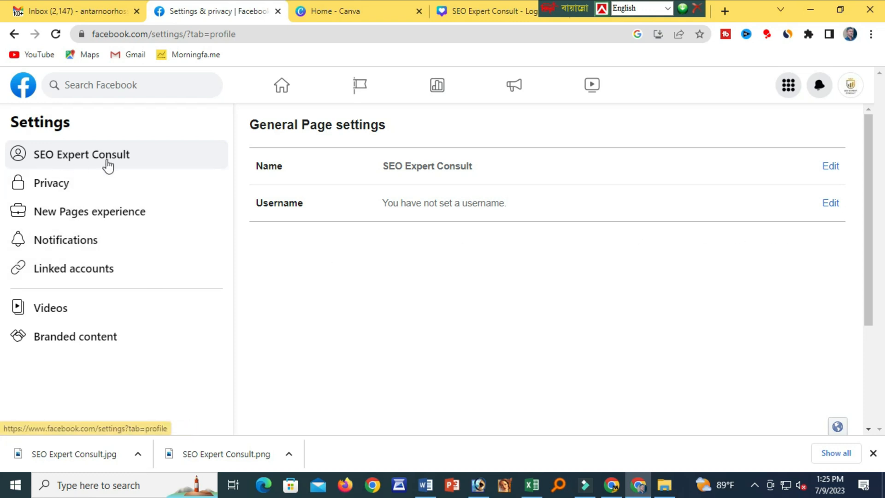
Set the Page username to seoconsultexpert1 after seoconsult and seoconsultexpert prove taken, and save.
left_click(825, 203)
left_click(501, 253)
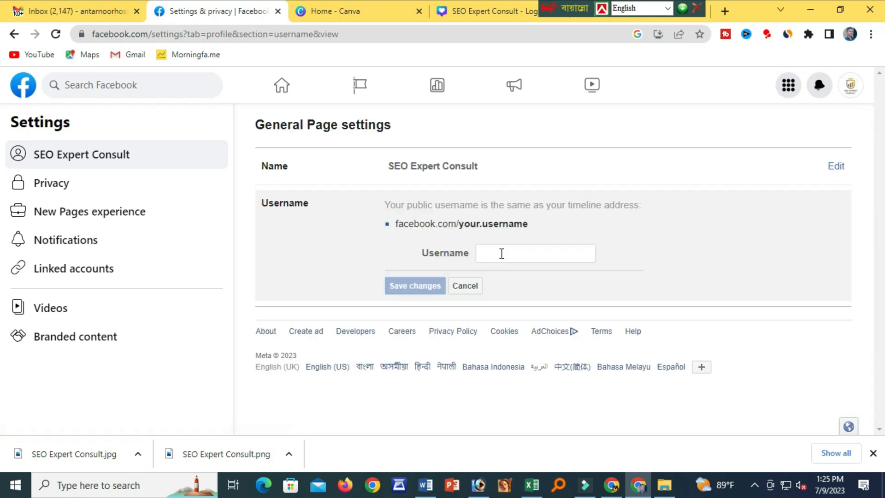
left_click(501, 254)
type("seo")
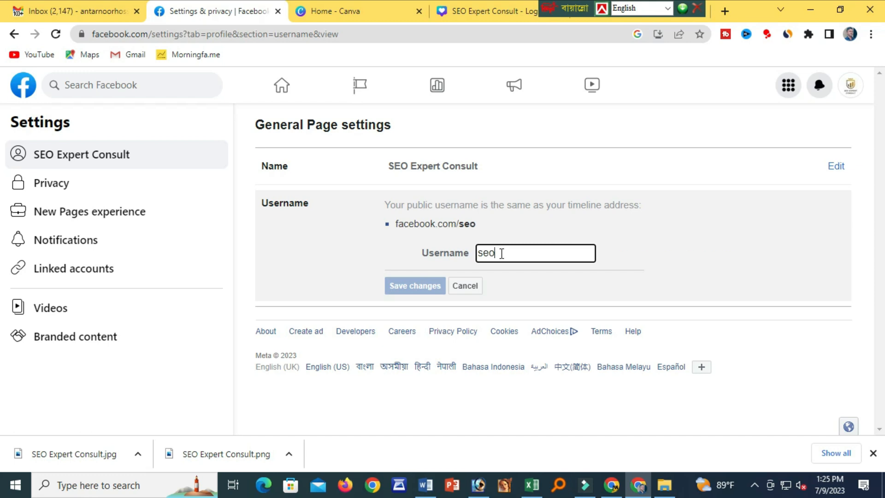
type("con")
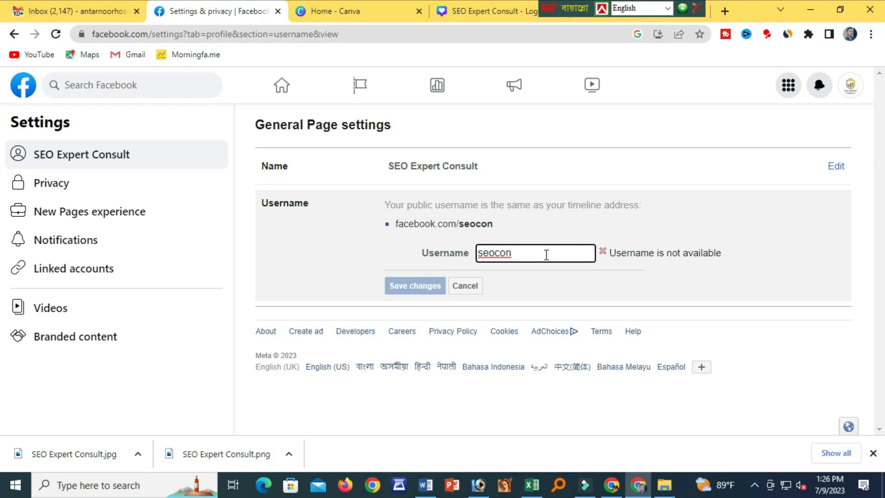
key("BackSpace")
key("BackSpace")
key("BackSpace")
key("BackSpace")
key("BackSpace")
key("BackSpace")
type("s")
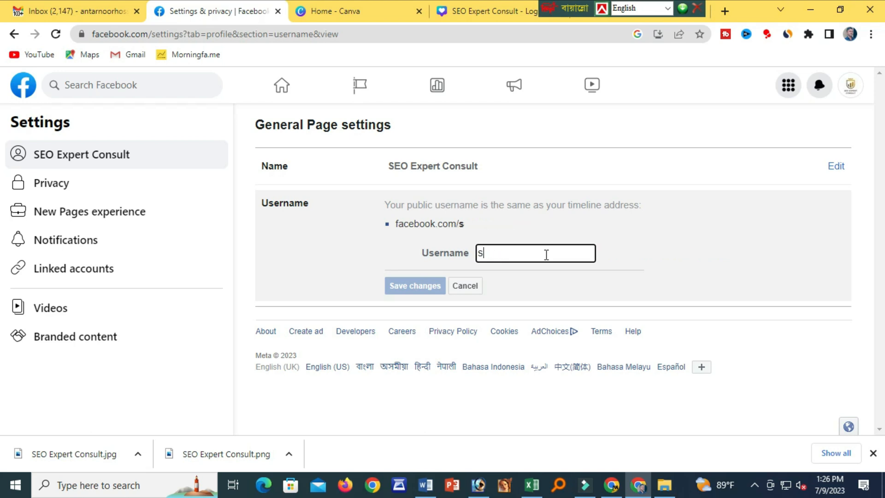
type("eo")
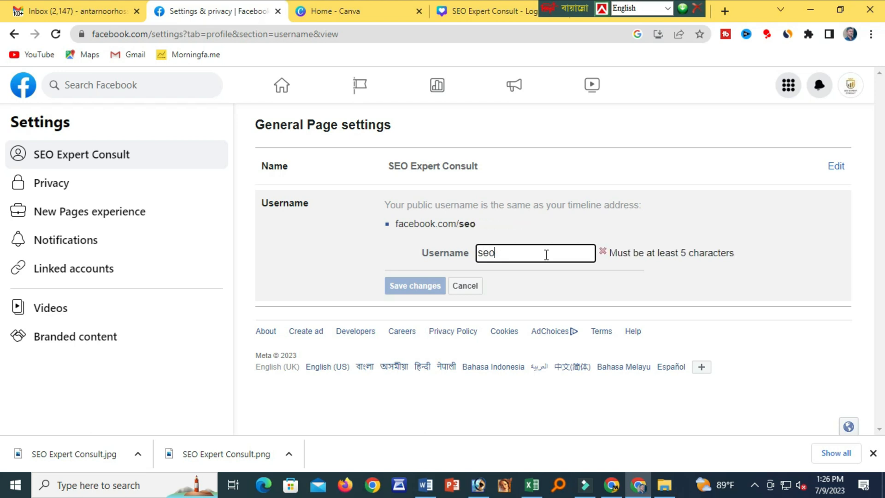
type("con")
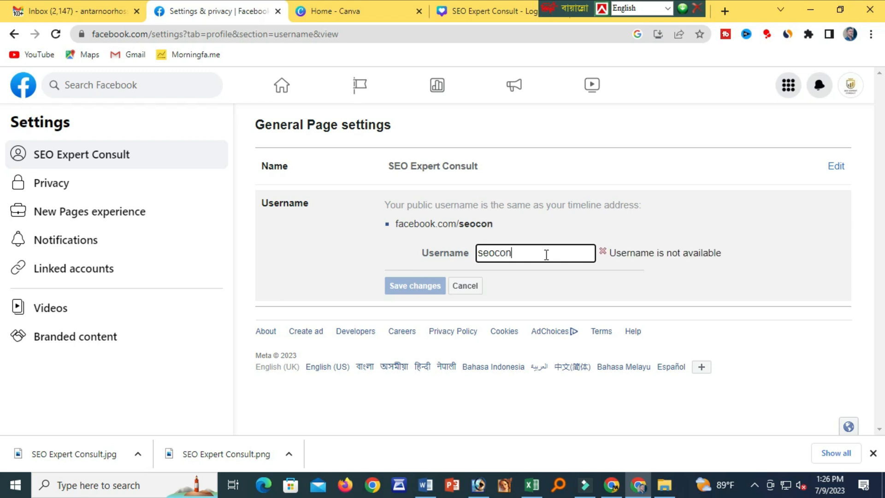
type("sult")
type("expert")
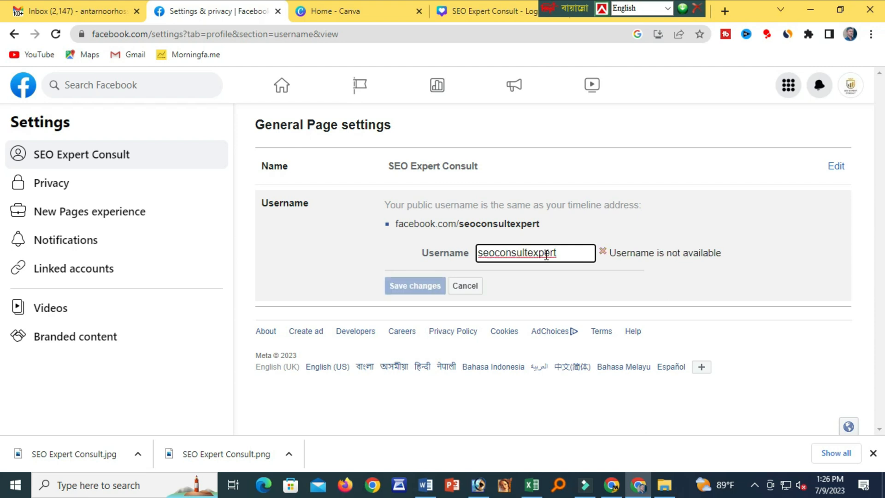
type("1")
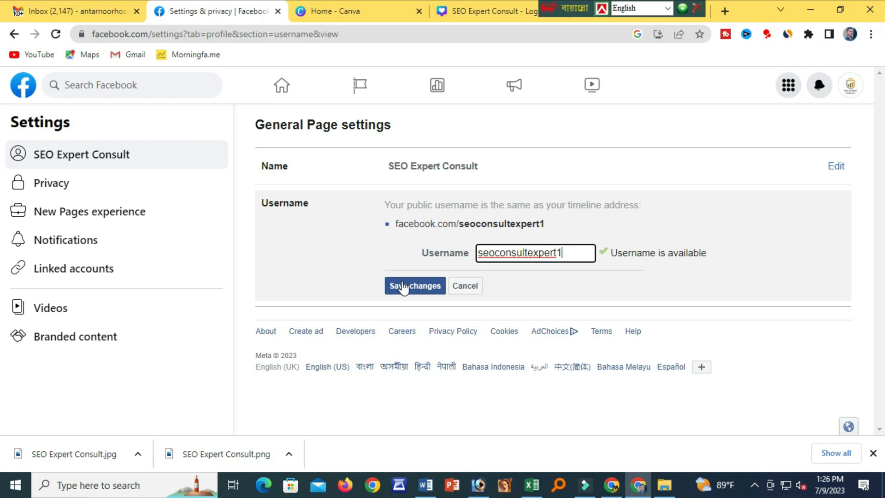
left_click(402, 280)
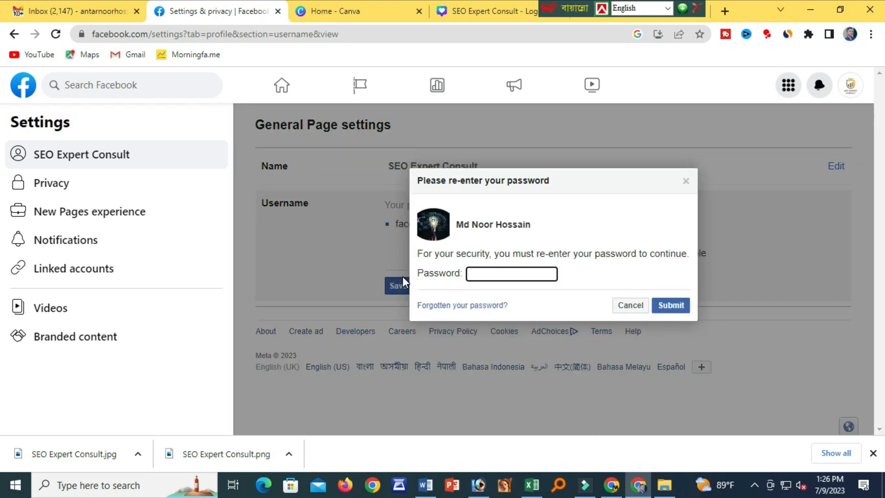
Confirm the username change by submitting the saved account password.
left_click(527, 273)
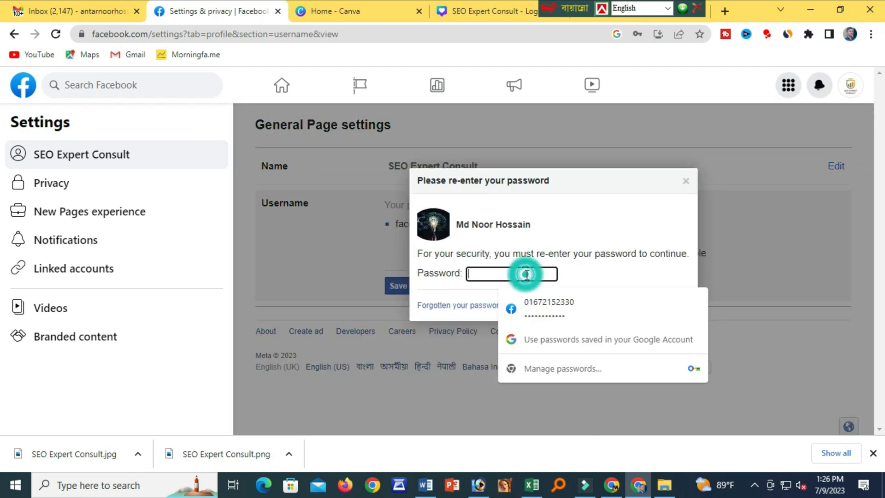
left_click(540, 304)
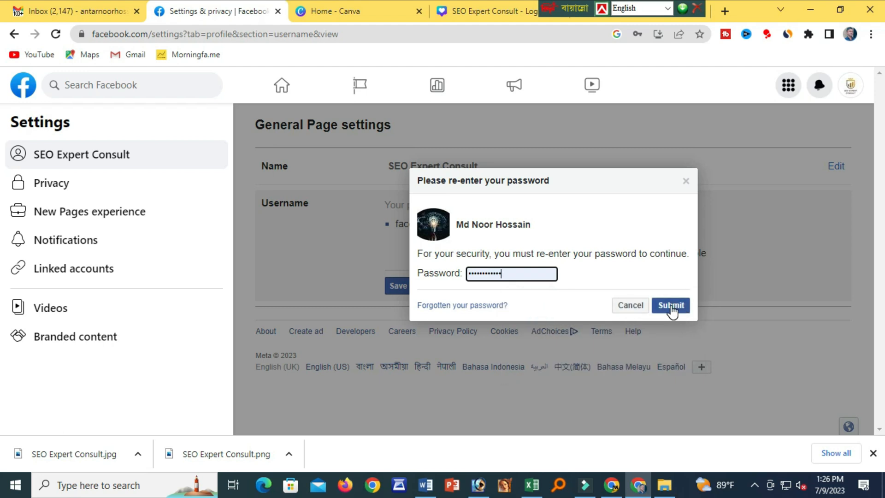
left_click(672, 307)
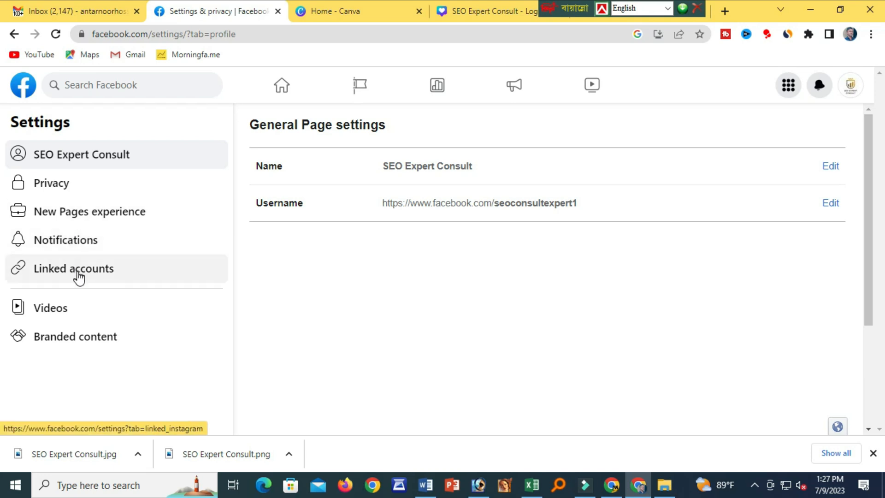
Review the New Pages experience, Page quality (no issues) and Advanced messaging settings.
left_click(83, 222)
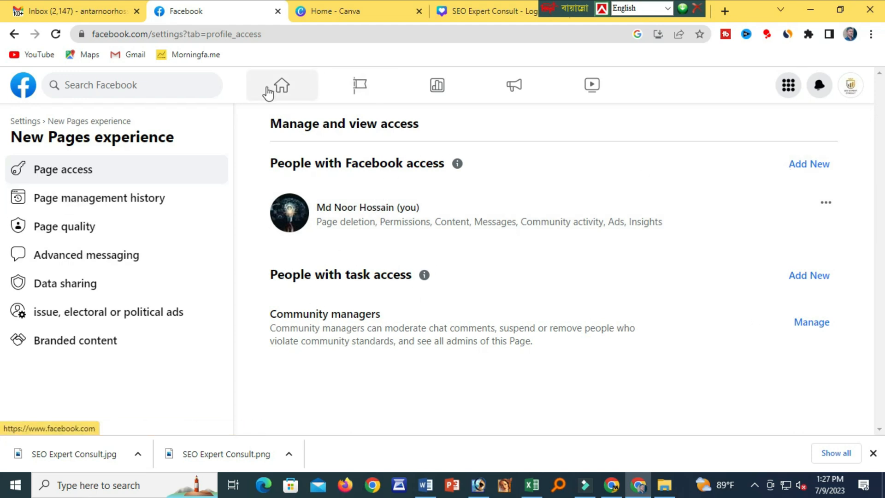
left_click(76, 231)
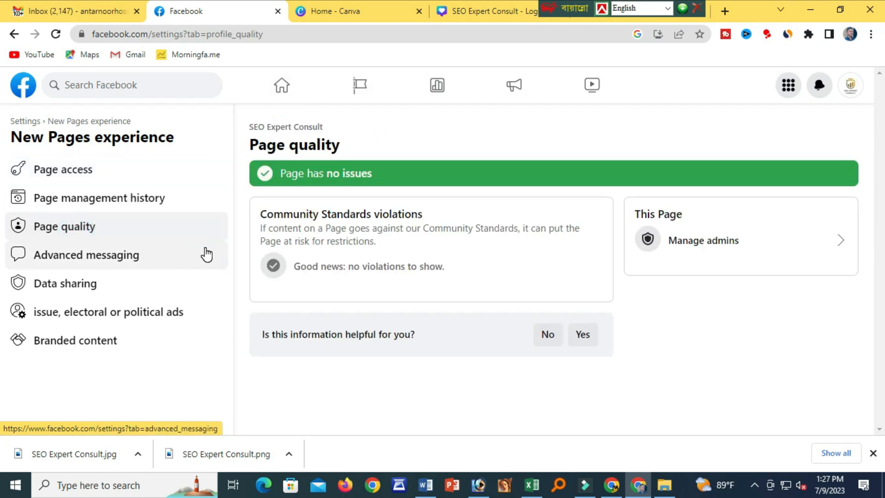
left_click(95, 259)
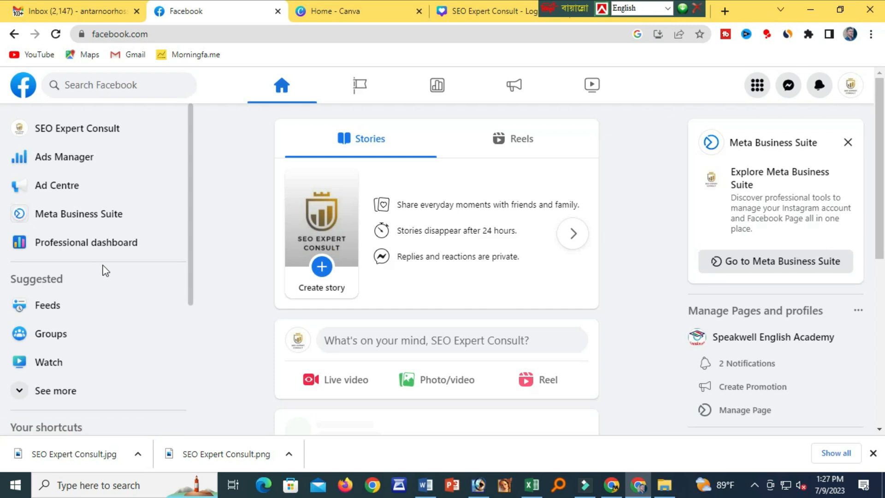
Open the SEO Expert Consult Page and its professional dashboard.
scroll(106, 271, "down", 5)
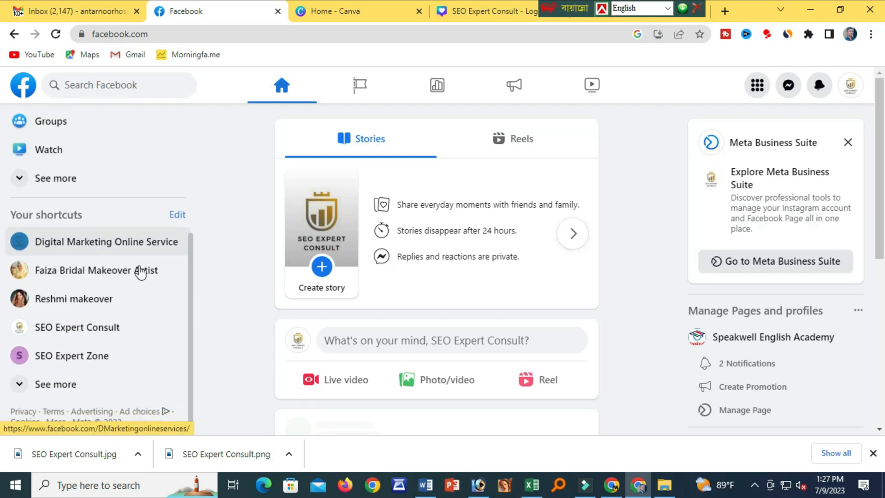
scroll(182, 223, "up", 5)
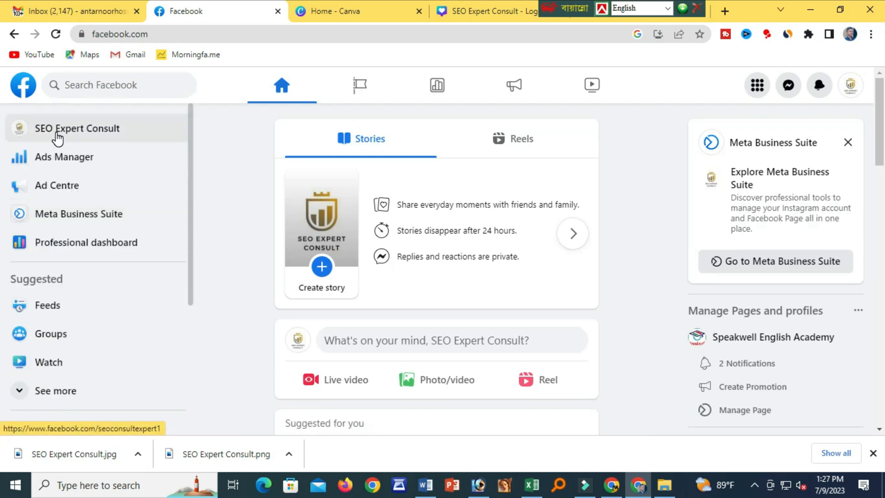
left_click(57, 126)
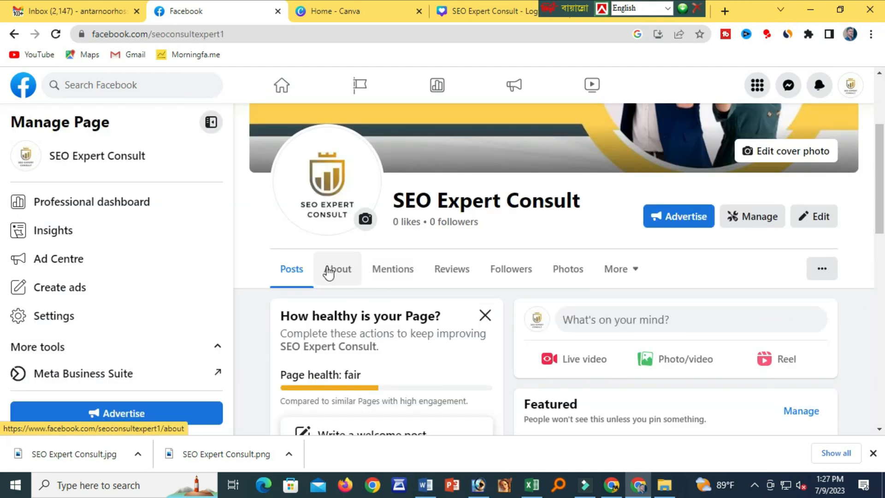
left_click(760, 223)
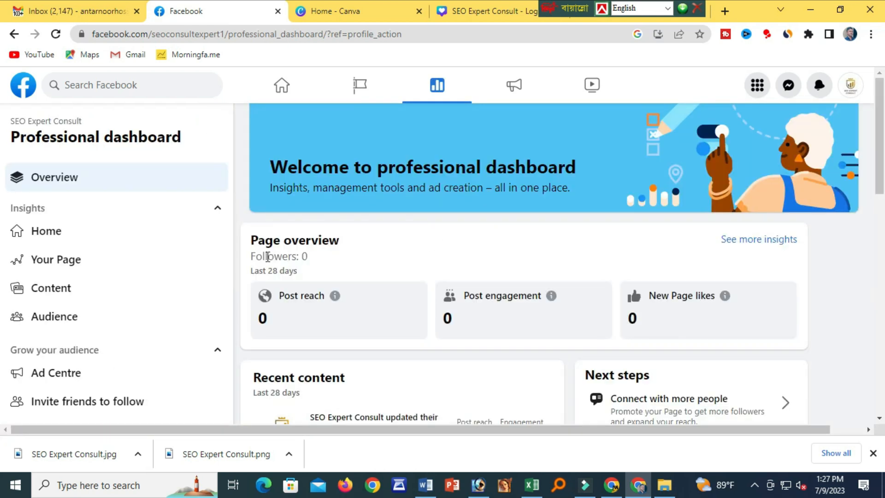
Expand the remaining platform tools, then return home and reopen the SEO Expert Consult Page.
scroll(383, 313, "down", 3)
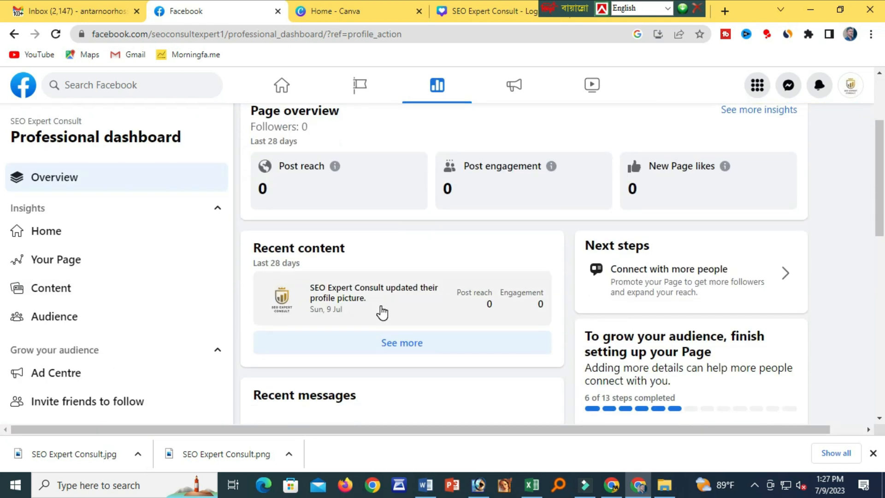
scroll(381, 312, "down", 6)
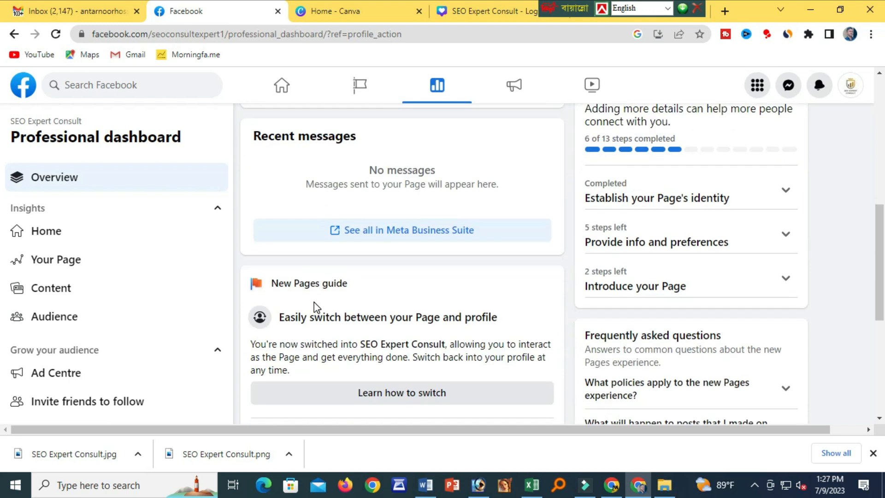
scroll(93, 310, "down", 3)
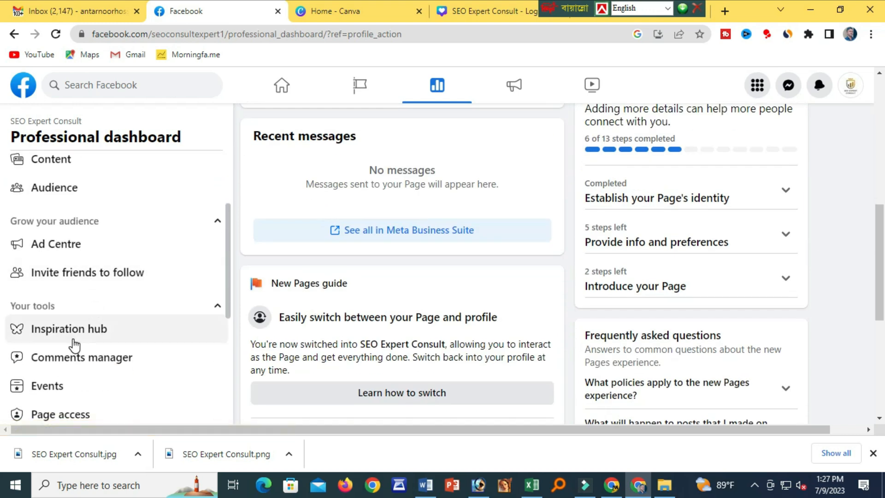
scroll(64, 364, "down", 3)
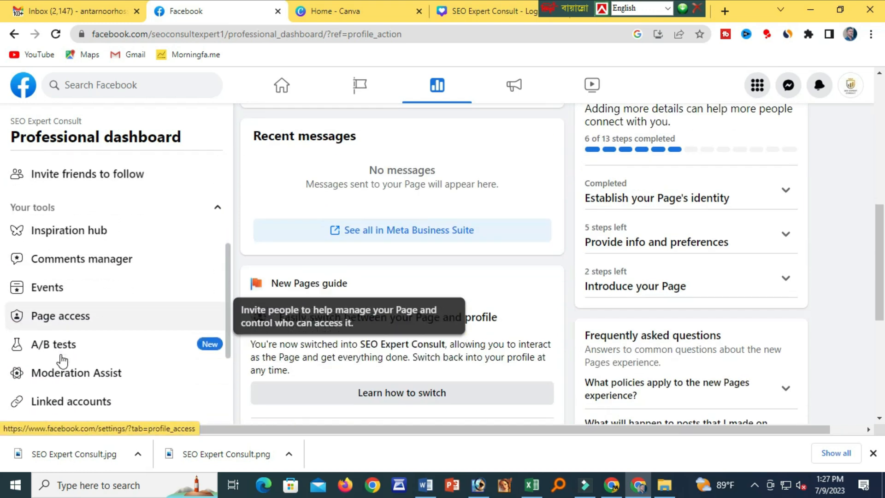
scroll(62, 360, "down", 1)
scroll(70, 358, "down", 3)
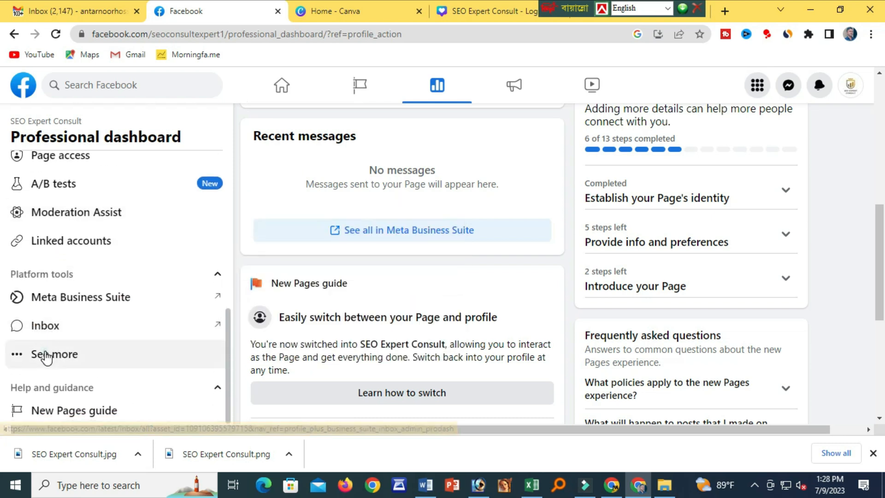
left_click(45, 354)
scroll(123, 334, "down", 2)
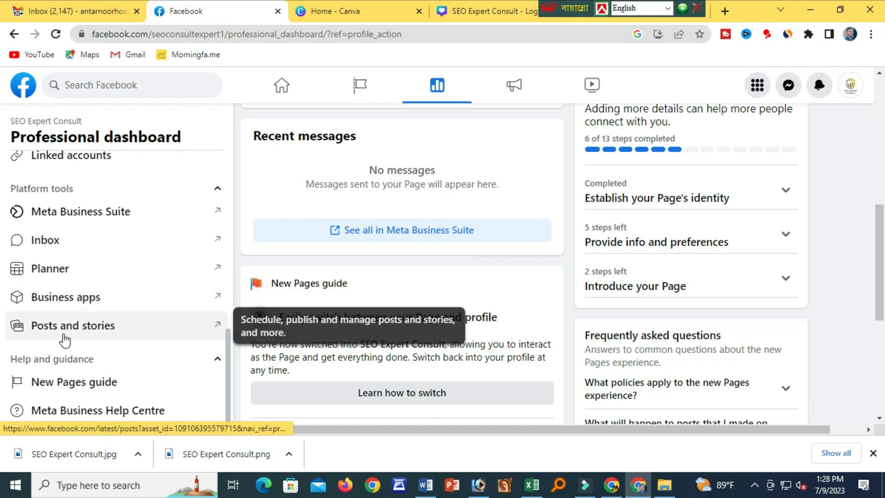
scroll(155, 385, "up", 4)
scroll(156, 385, "up", 6)
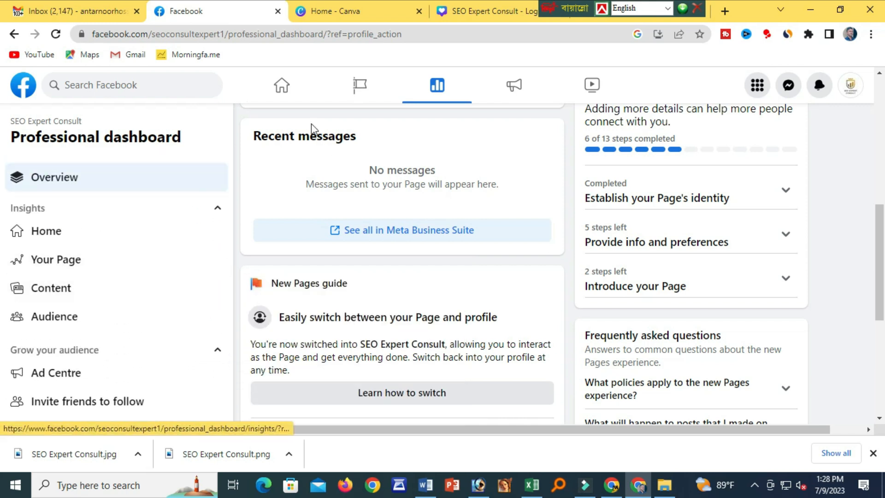
left_click(282, 86)
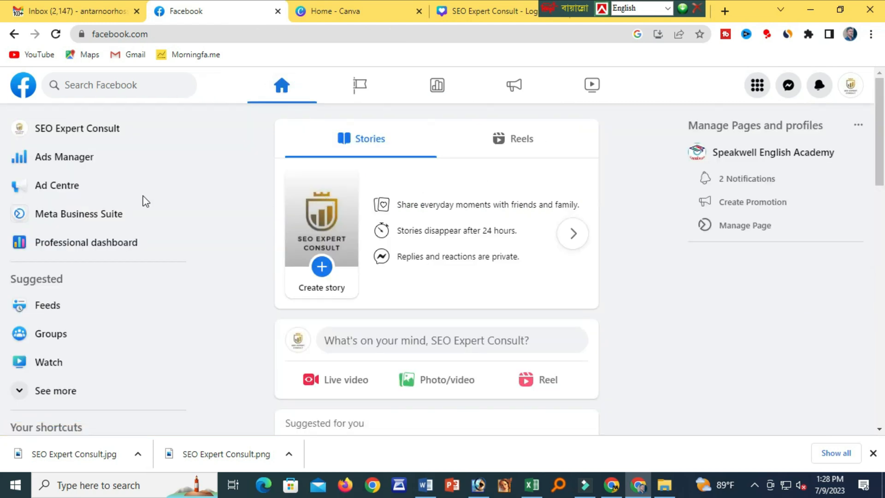
left_click(85, 127)
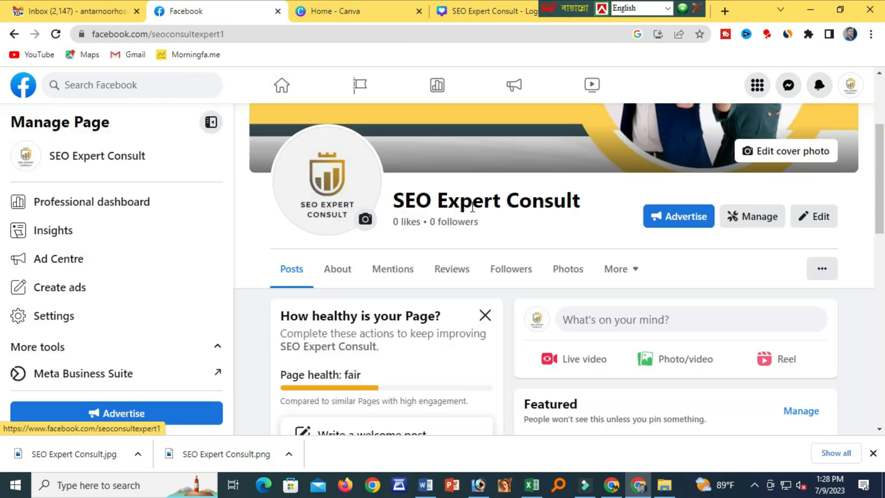
Start editing the Page's bio in the Intro section, then open its Edit details dialog.
scroll(470, 294, "down", 4)
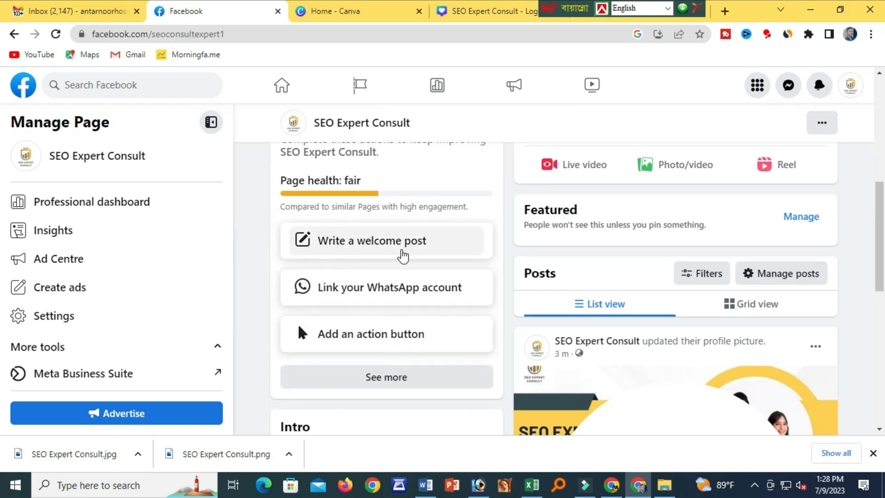
scroll(395, 320, "down", 1)
scroll(391, 332, "down", 1)
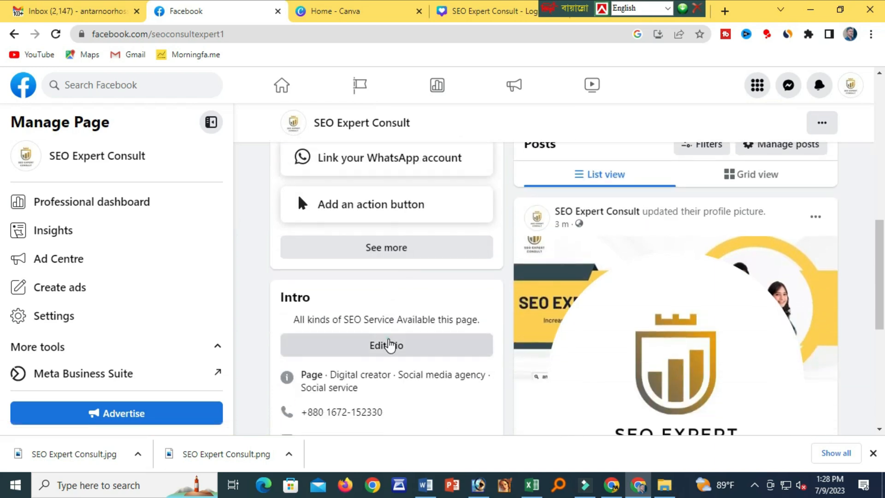
left_click(389, 344)
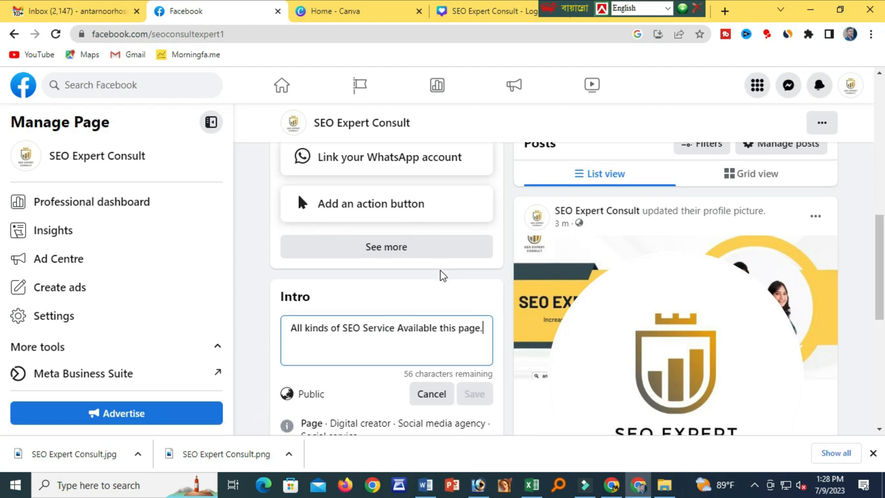
scroll(440, 270, "down", 1)
scroll(441, 272, "down", 3)
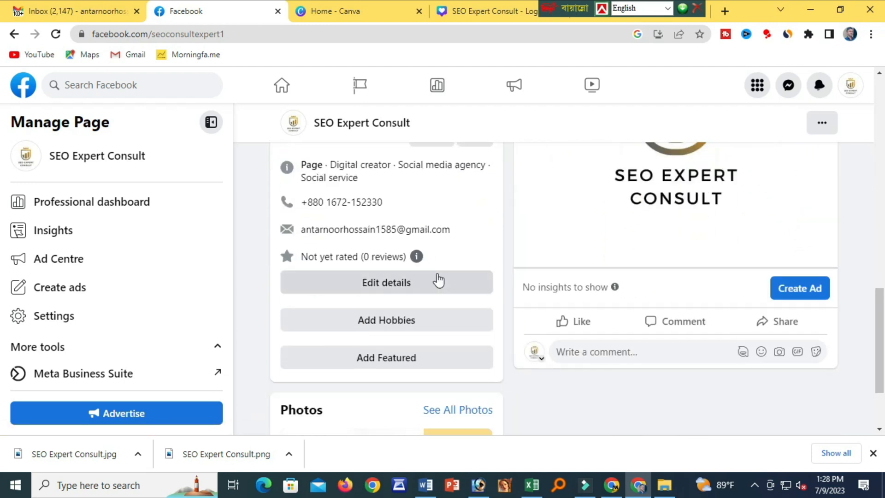
left_click(401, 285)
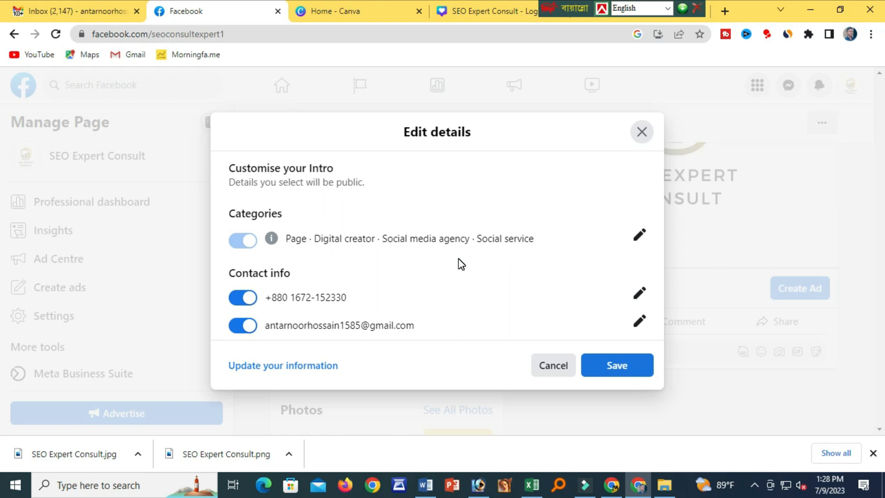
Look over the Edit details categories and contact info, then go to About > Contact and basic info.
scroll(461, 264, "down", 3)
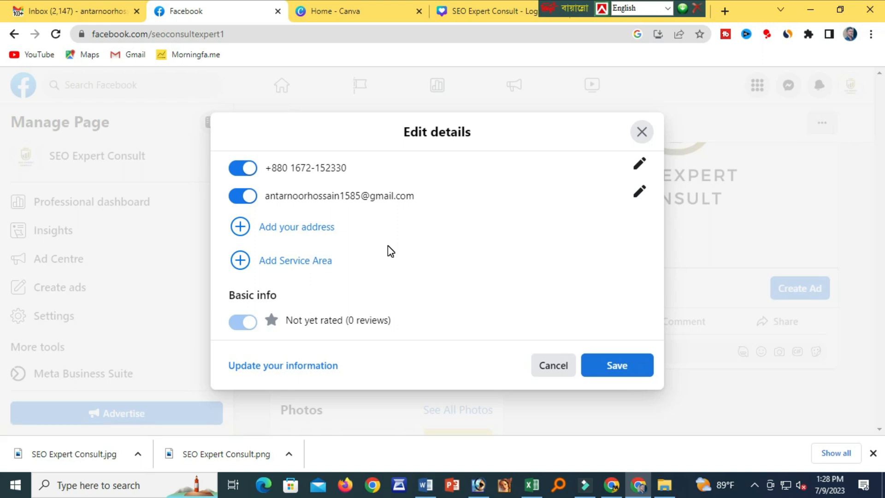
scroll(391, 251, "down", 2)
scroll(391, 252, "up", 2)
scroll(392, 252, "down", 2)
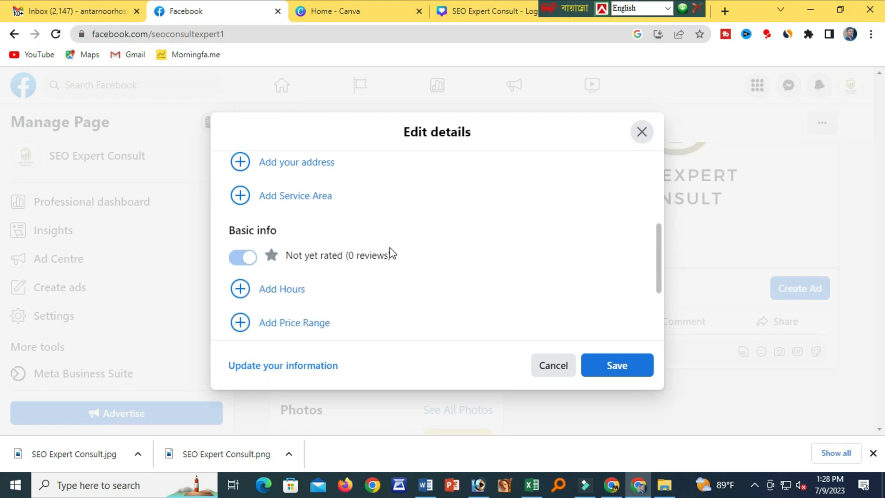
scroll(392, 253, "up", 2)
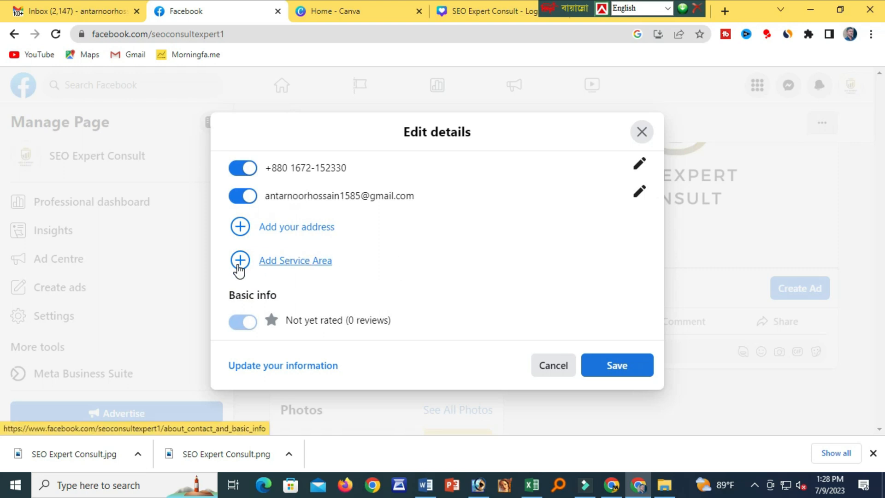
left_click(238, 267)
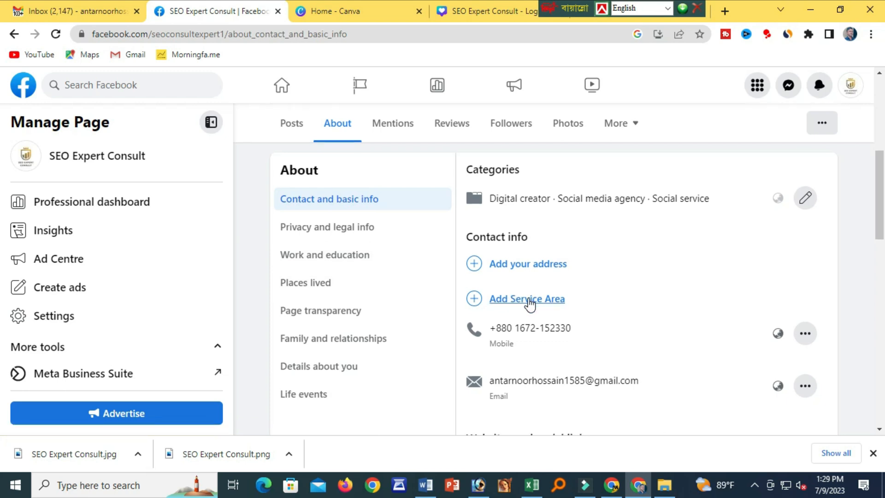
Add English and Bengali as the Page's languages and save them.
scroll(528, 303, "down", 2)
scroll(535, 318, "down", 1)
scroll(539, 322, "down", 5)
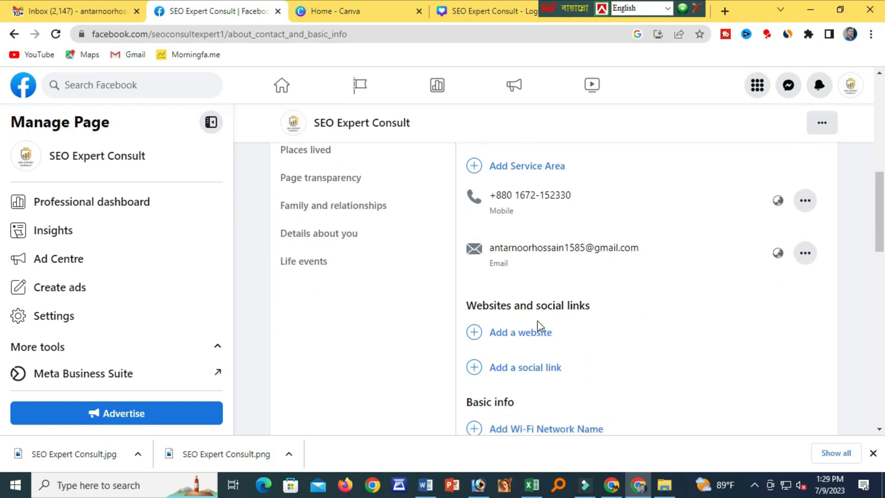
scroll(538, 319, "down", 2)
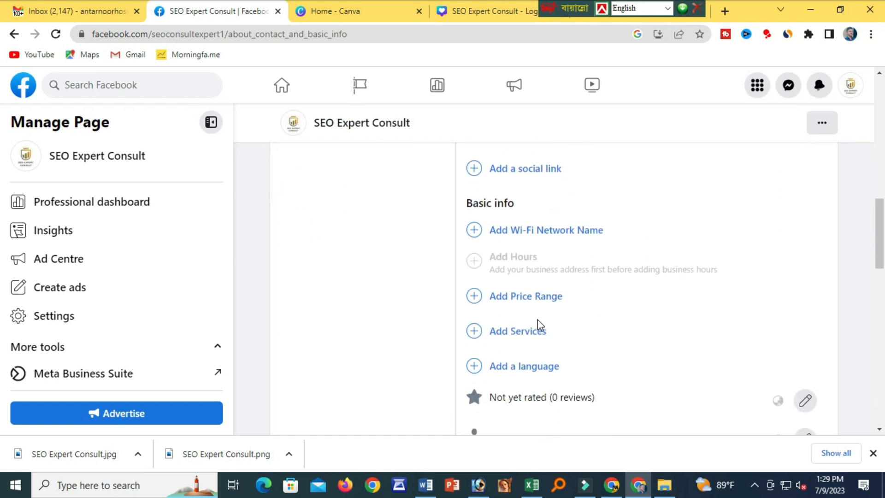
scroll(590, 315, "down", 1)
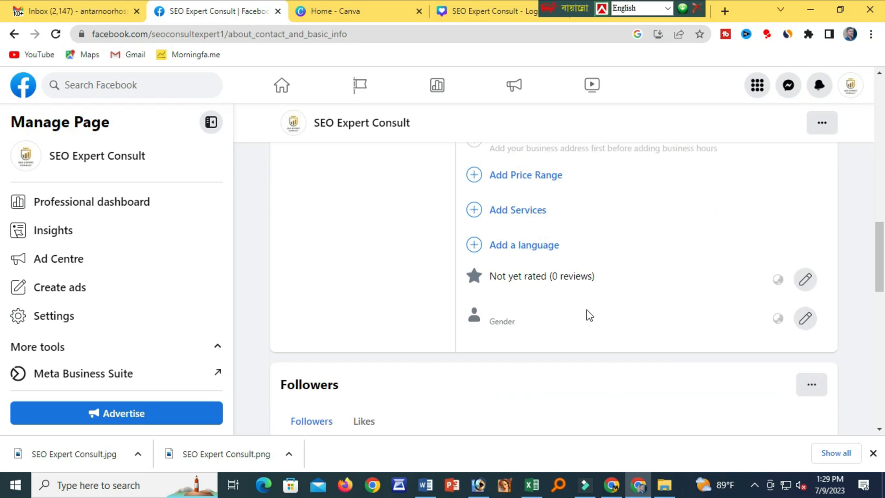
left_click(472, 247)
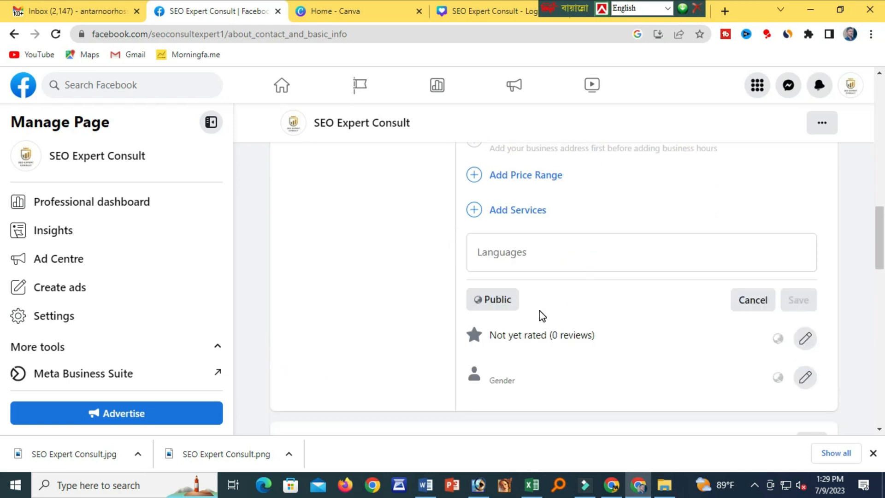
left_click(507, 261)
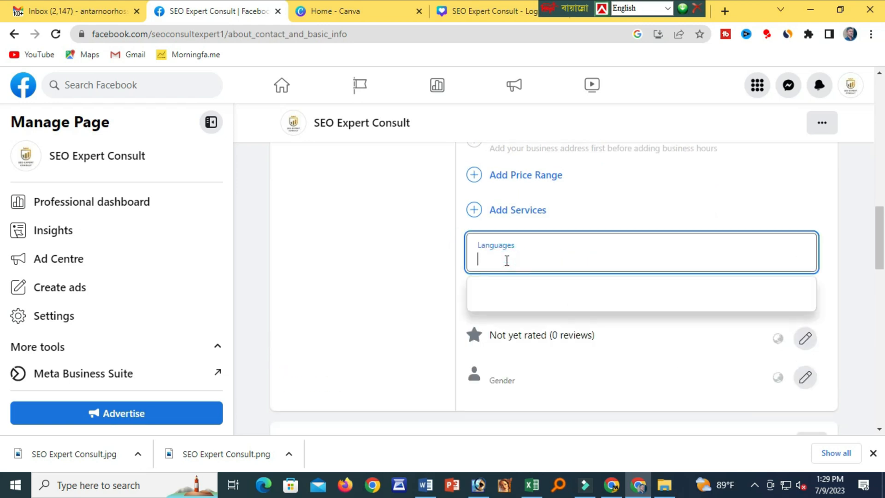
type("eng")
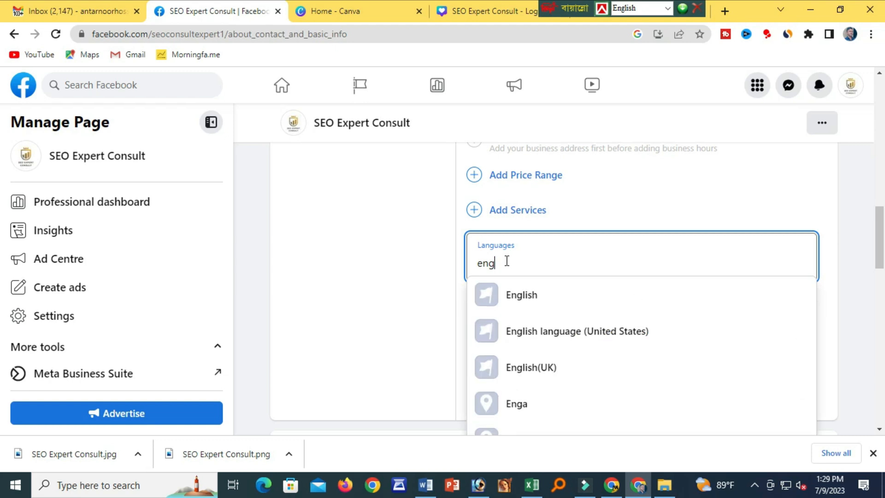
left_click(525, 304)
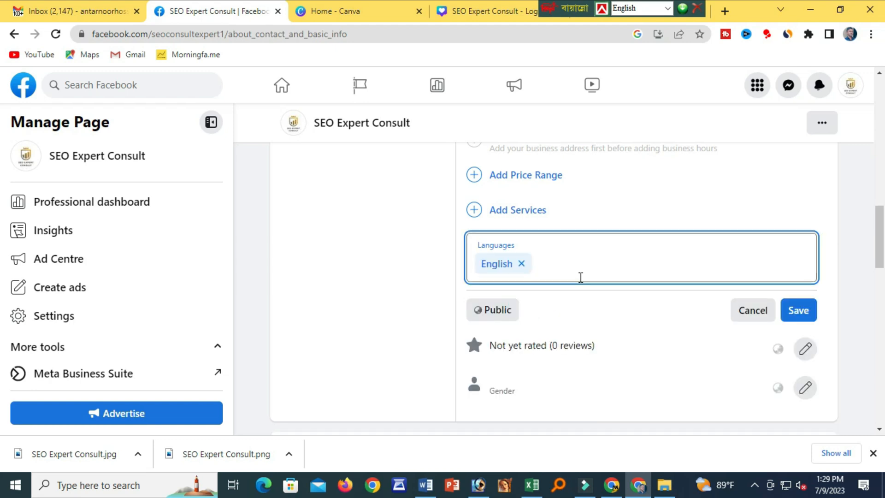
type("ben")
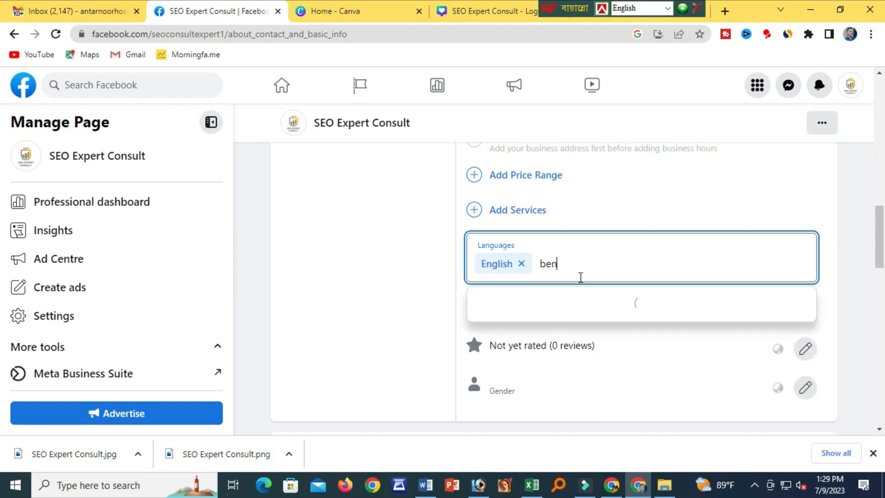
left_click(513, 308)
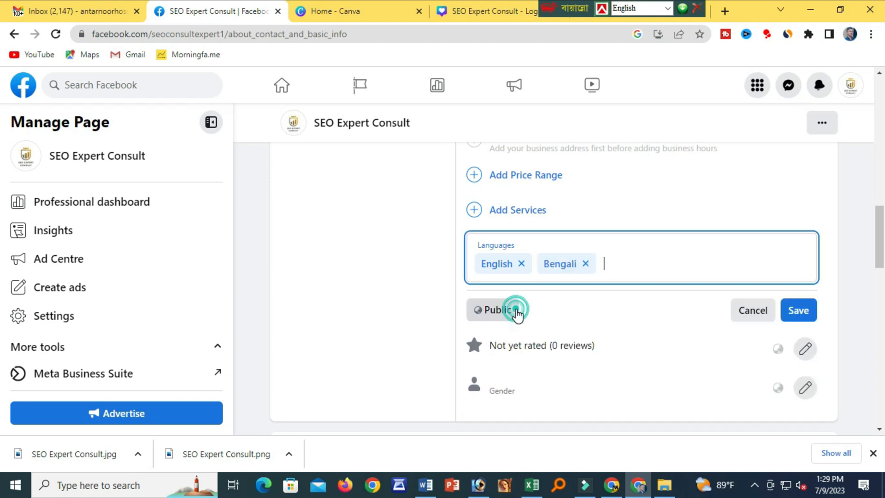
left_click(799, 311)
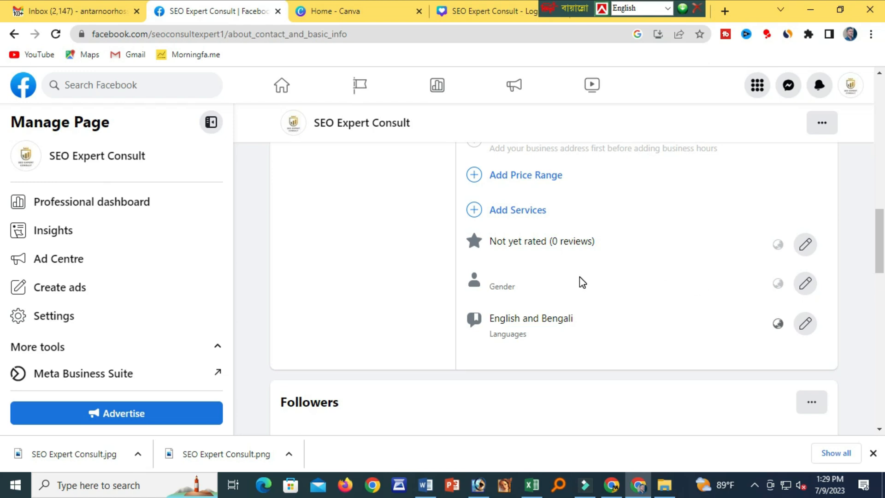
Set the Page's price range to Not applicable and save it.
scroll(550, 277, "up", 3)
left_click(547, 303)
scroll(587, 308, "down", 1)
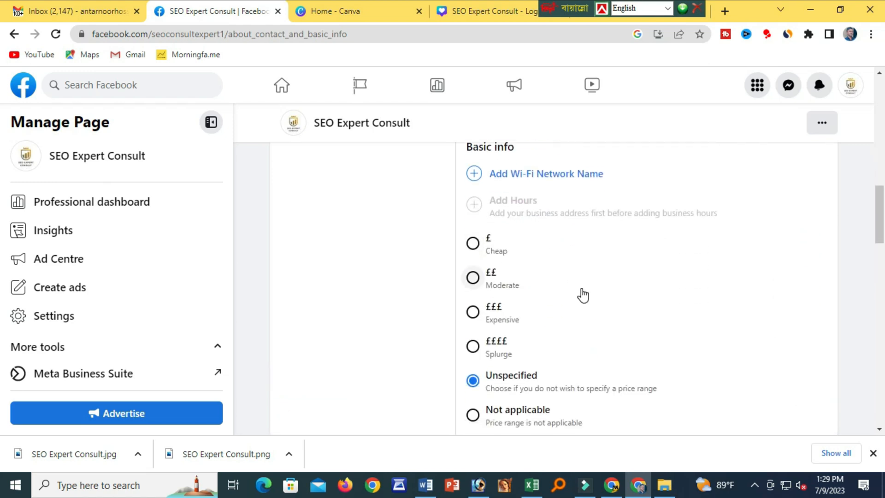
scroll(582, 296, "down", 1)
scroll(583, 295, "up", 1)
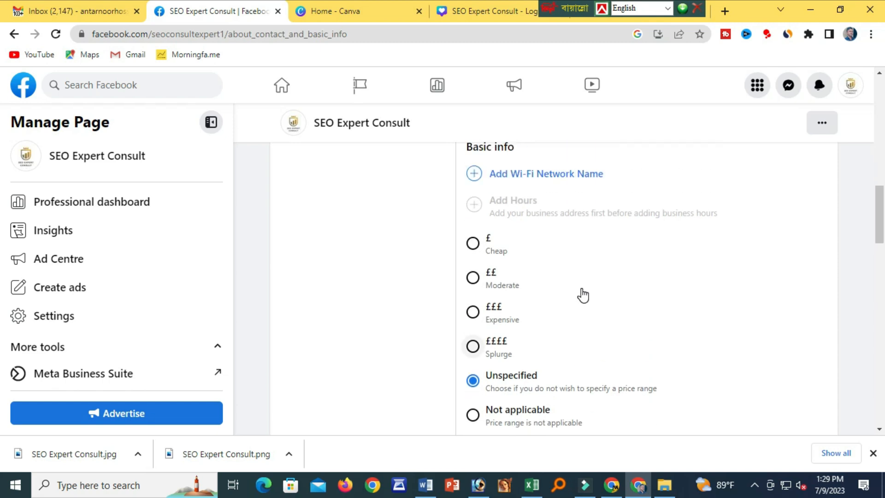
left_click(473, 415)
scroll(636, 336, "down", 1)
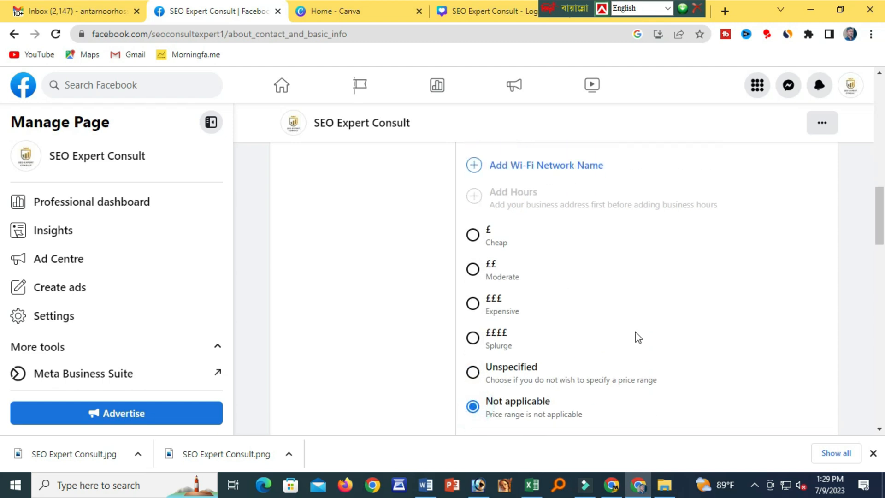
left_click(800, 402)
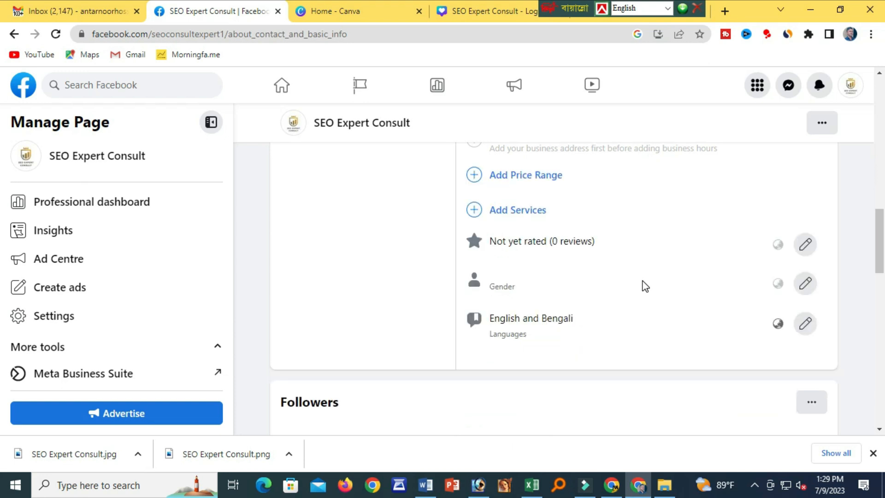
Start adding a website to the Page details, then cancel without adding one.
scroll(641, 283, "up", 4)
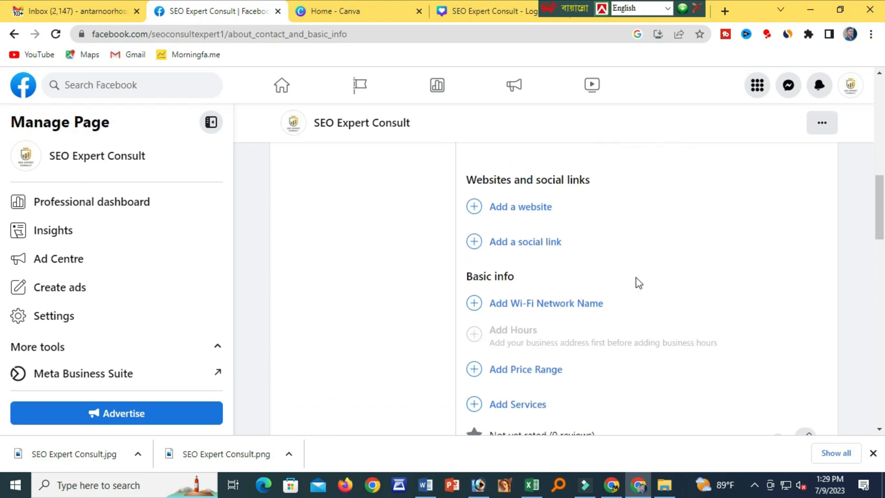
scroll(635, 281, "up", 1)
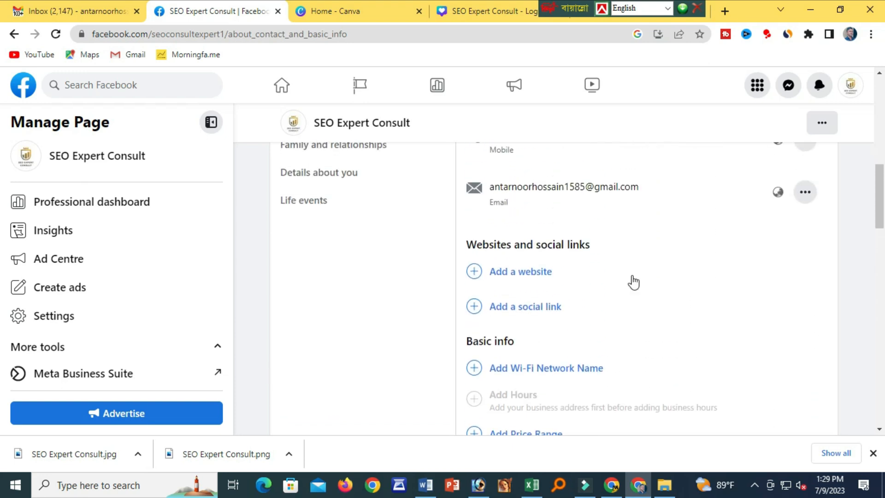
left_click(524, 275)
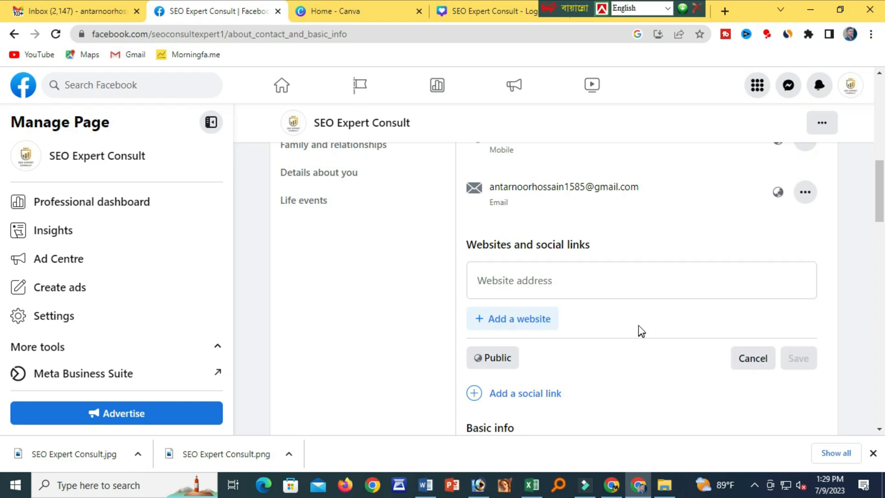
scroll(639, 327, "down", 1)
left_click(741, 298)
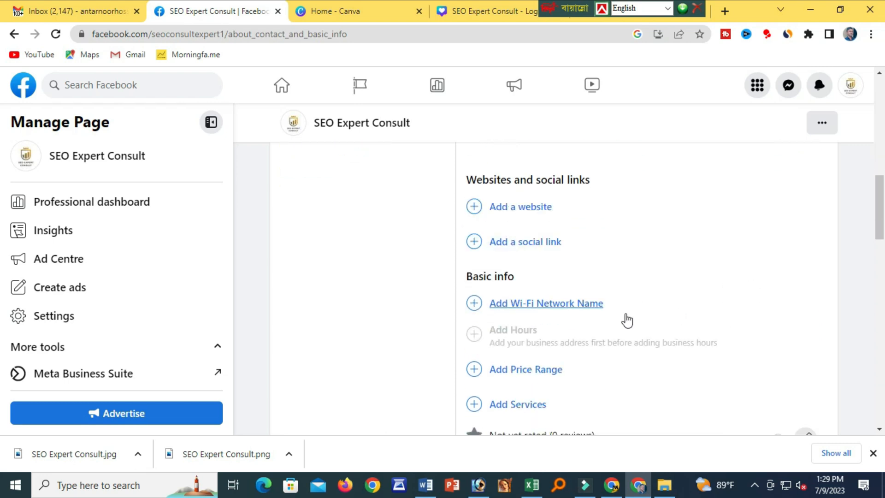
Add Online classes as the Page's offered service and save it.
scroll(627, 320, "down", 1)
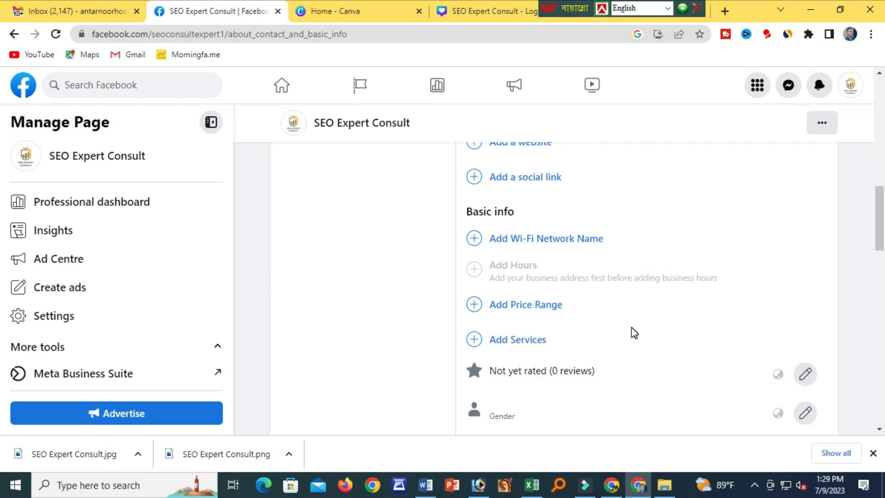
scroll(635, 333, "down", 1)
scroll(630, 330, "down", 1)
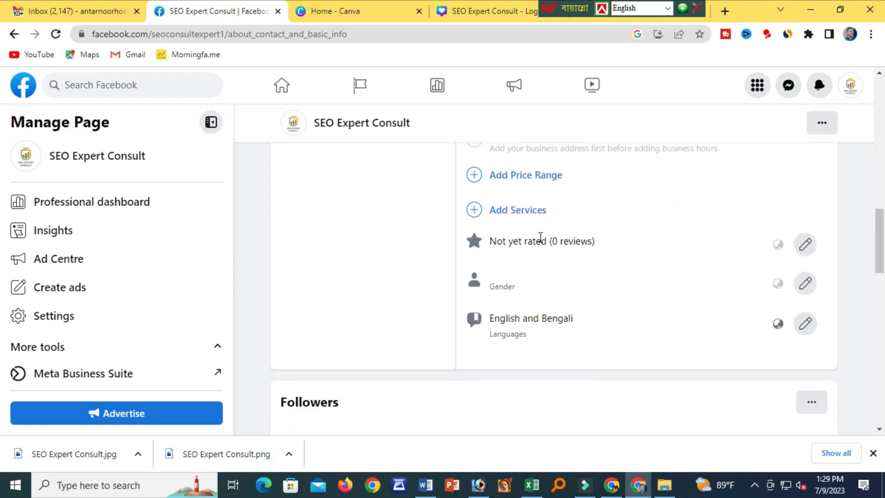
left_click(525, 212)
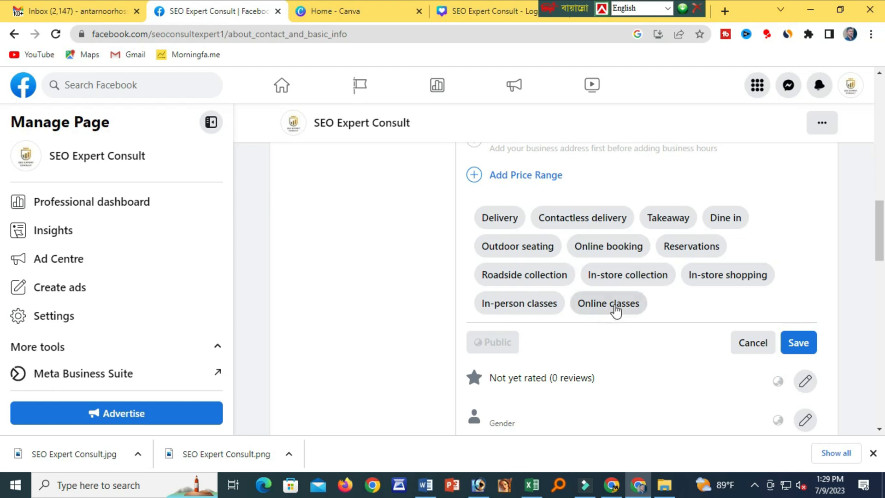
left_click(593, 305)
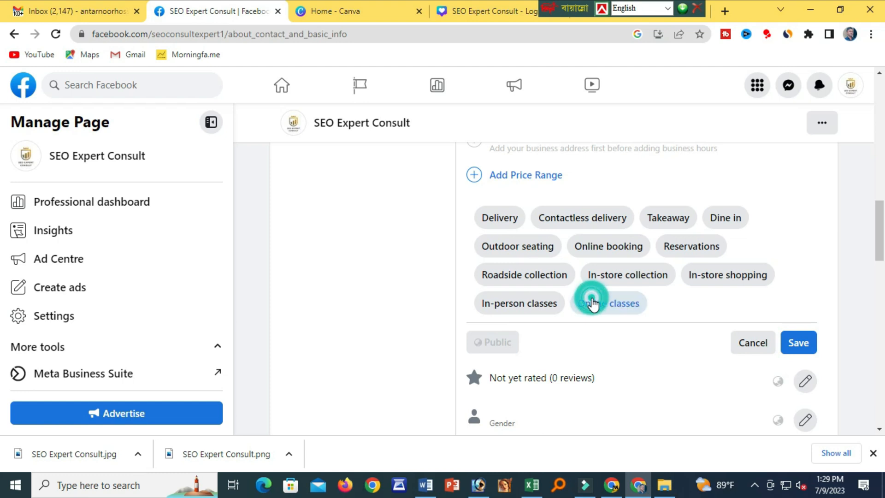
left_click(795, 353)
scroll(614, 321, "down", 3)
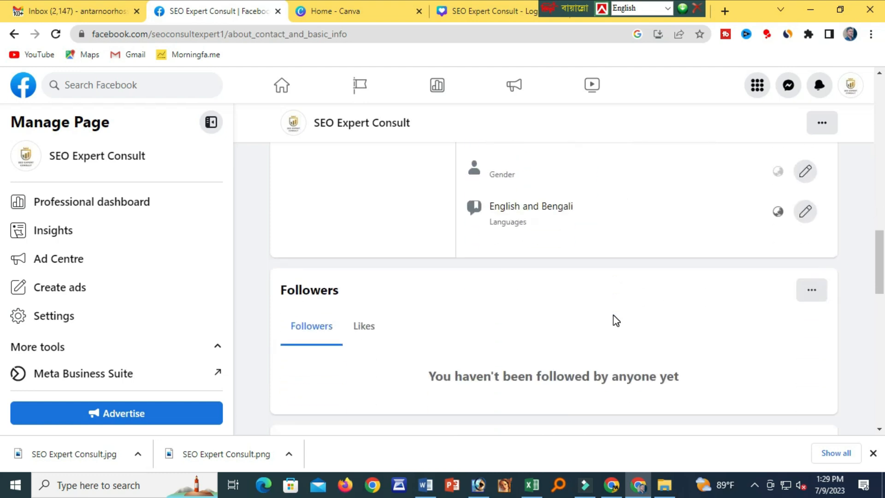
scroll(614, 316, "up", 10)
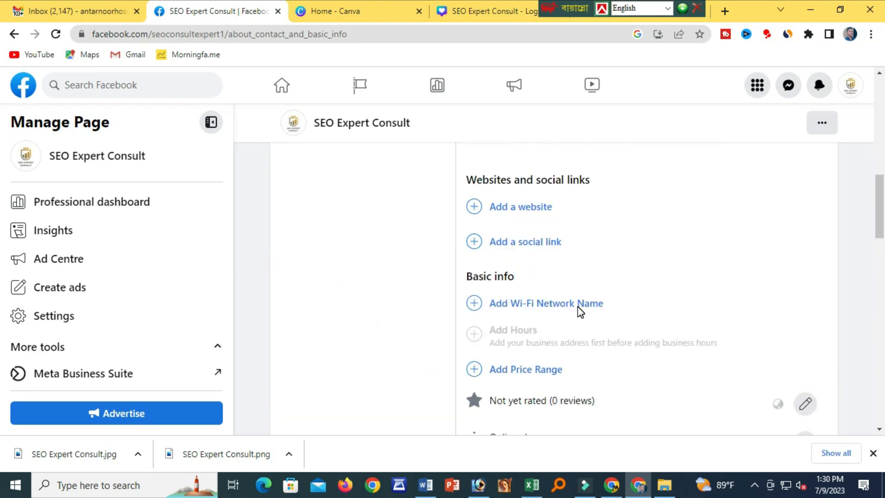
scroll(552, 291, "up", 4)
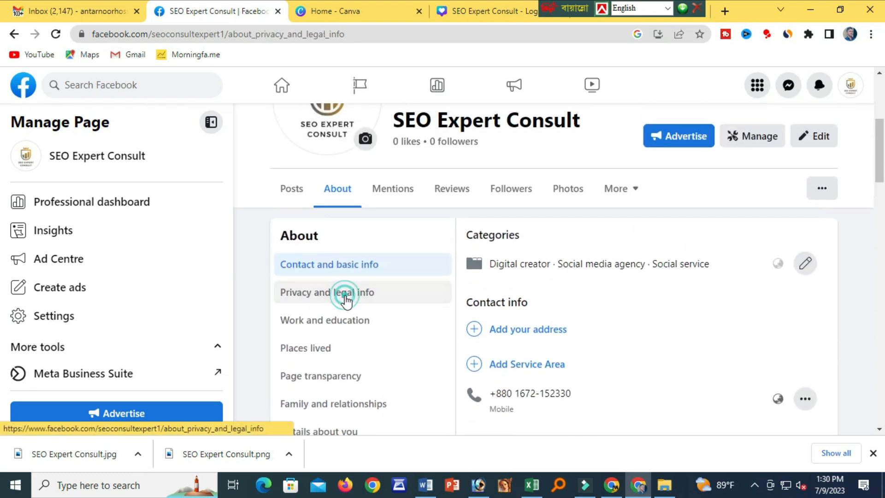
Browse the Page's Privacy and legal info and Work and education sections.
left_click(345, 296)
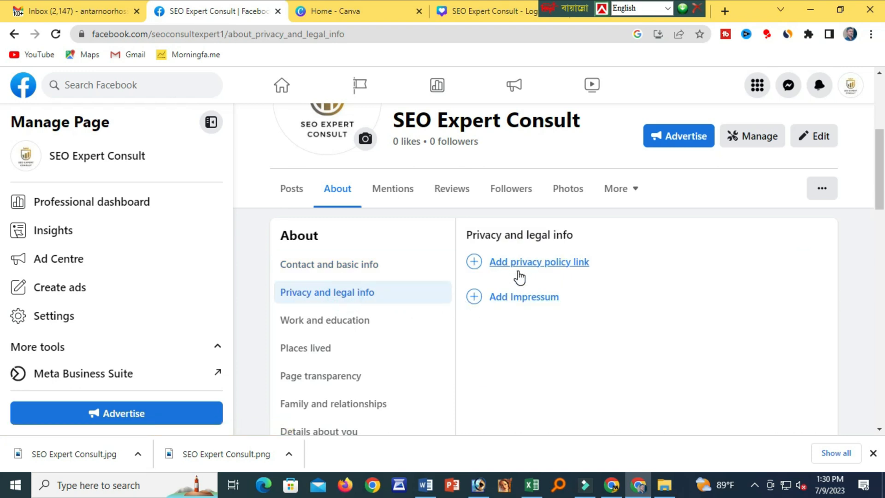
left_click(336, 319)
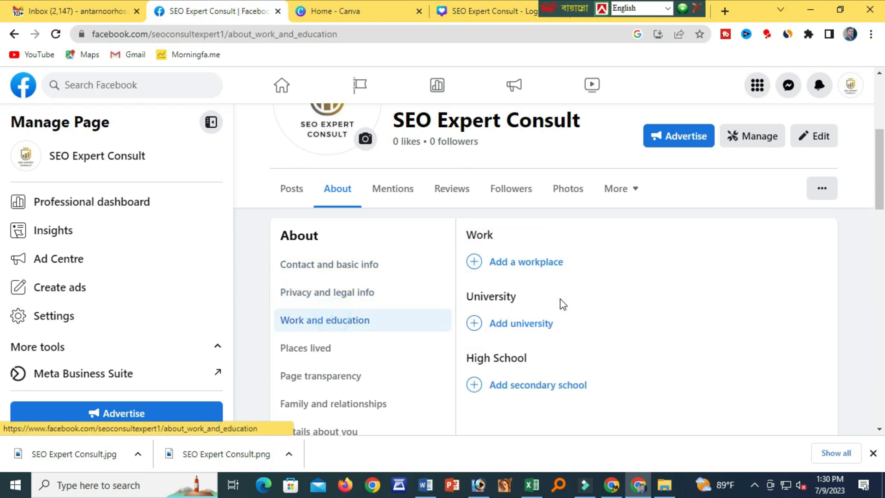
scroll(560, 299, "down", 1)
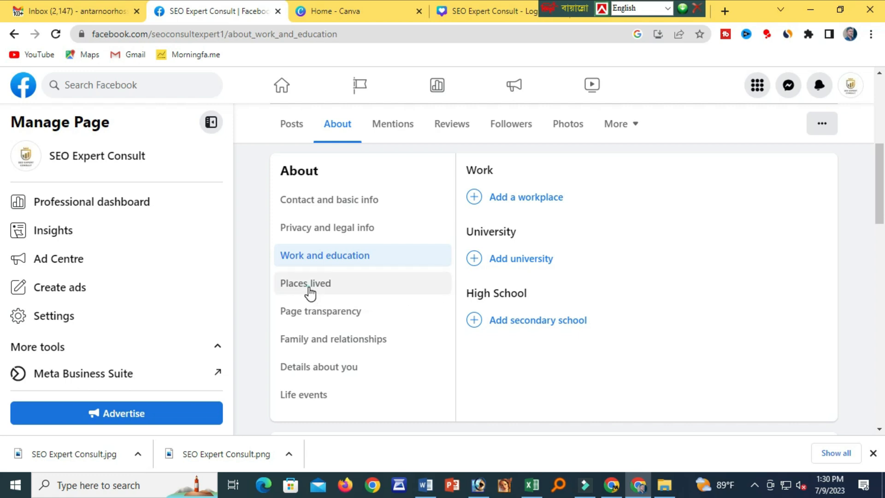
Add Chittagong as the Page's current town/city under Places lived and save it.
left_click(307, 286)
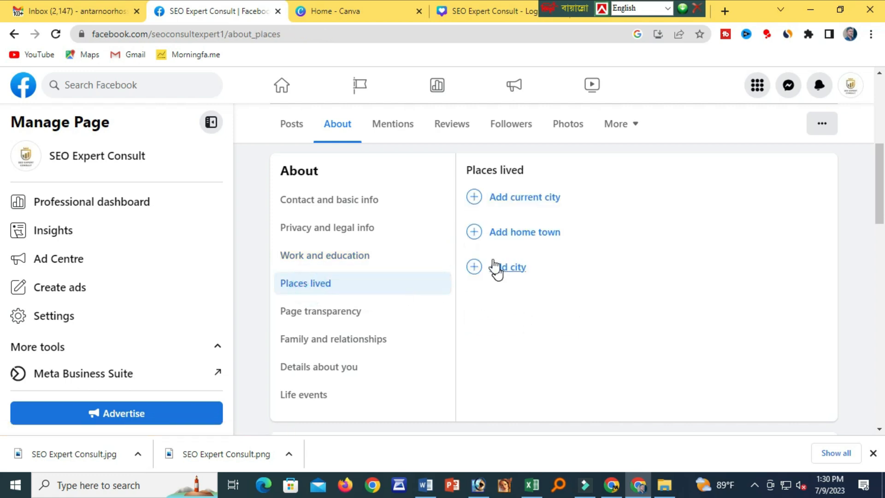
left_click(507, 207)
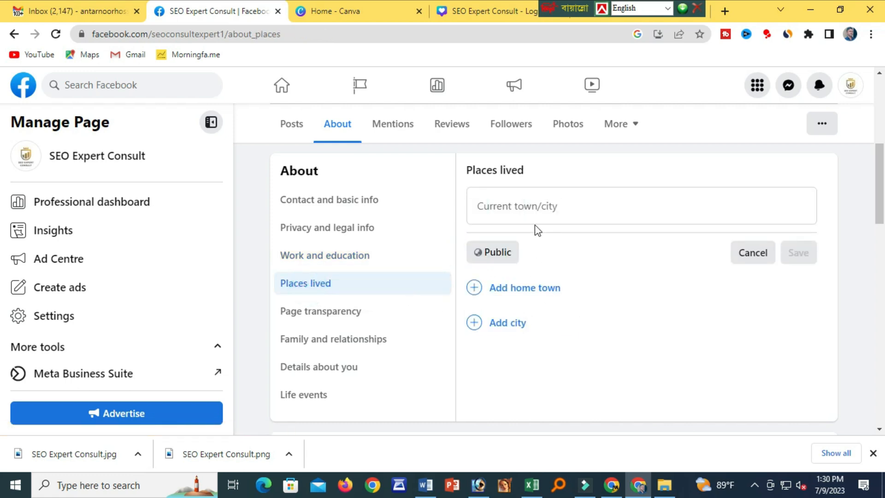
left_click(529, 209)
type("chittagong")
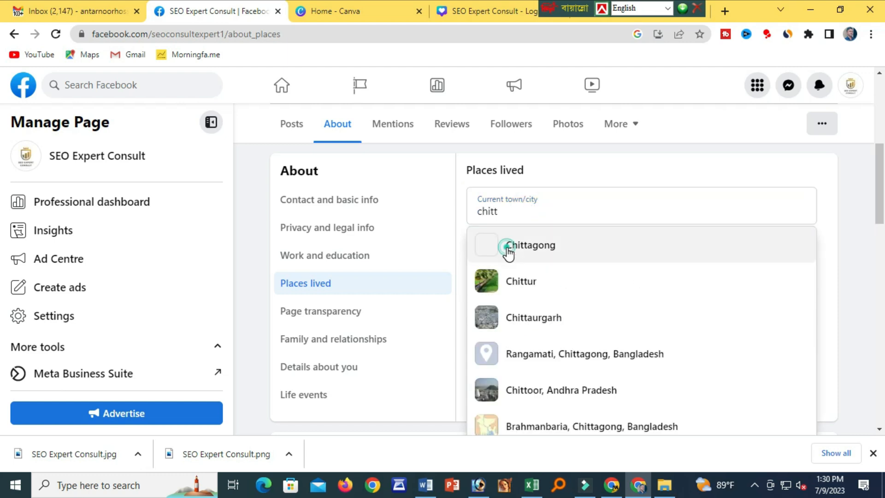
left_click(507, 251)
left_click(802, 255)
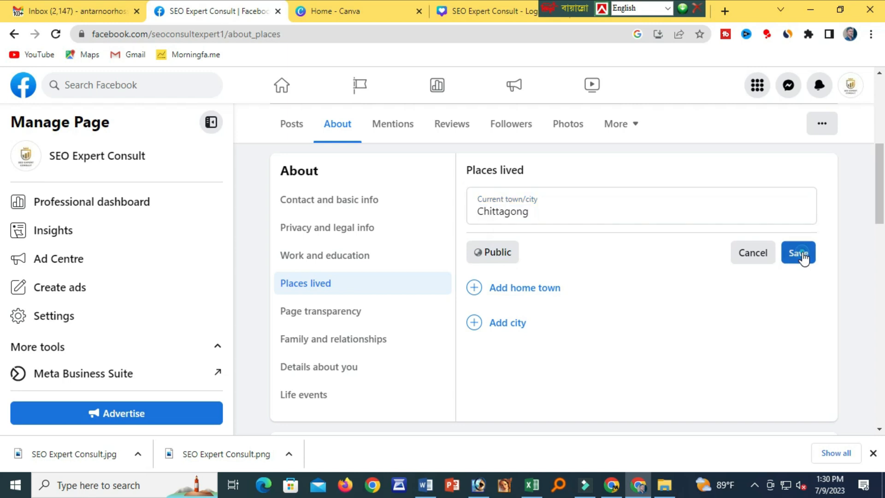
Review the Page transparency, Family and relationships, and Details about you sections.
left_click(331, 315)
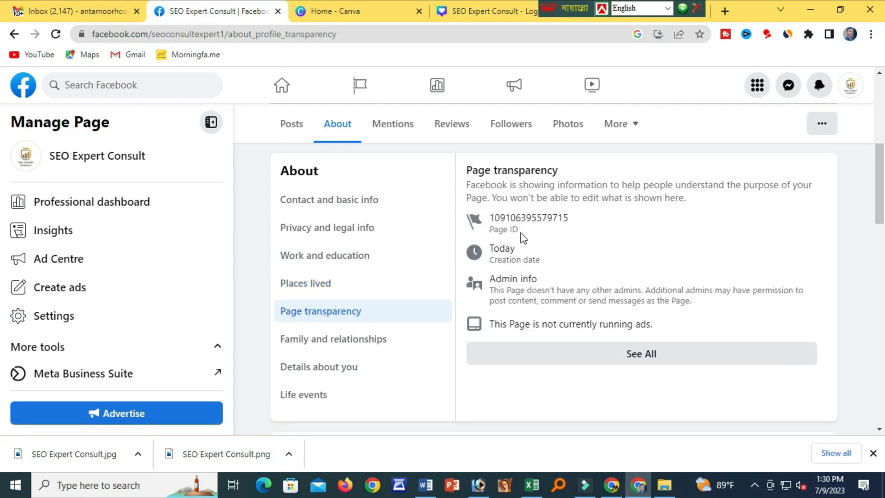
left_click_drag(503, 220, 589, 226)
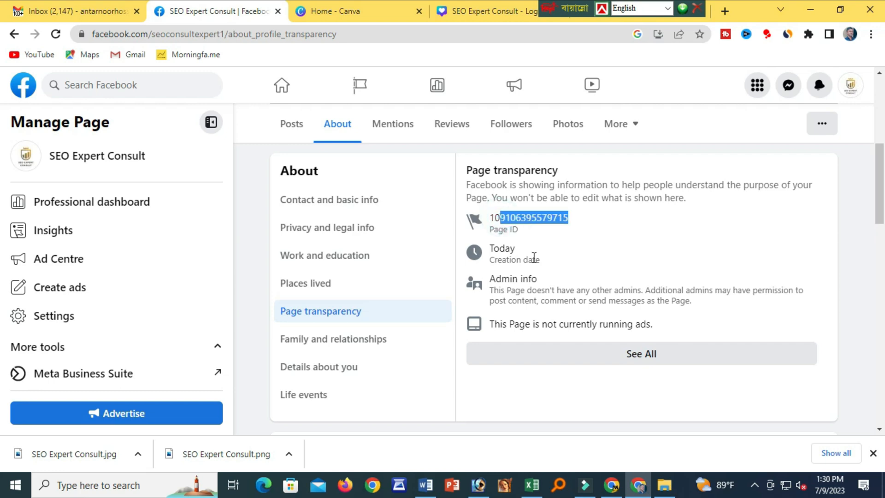
left_click(359, 339)
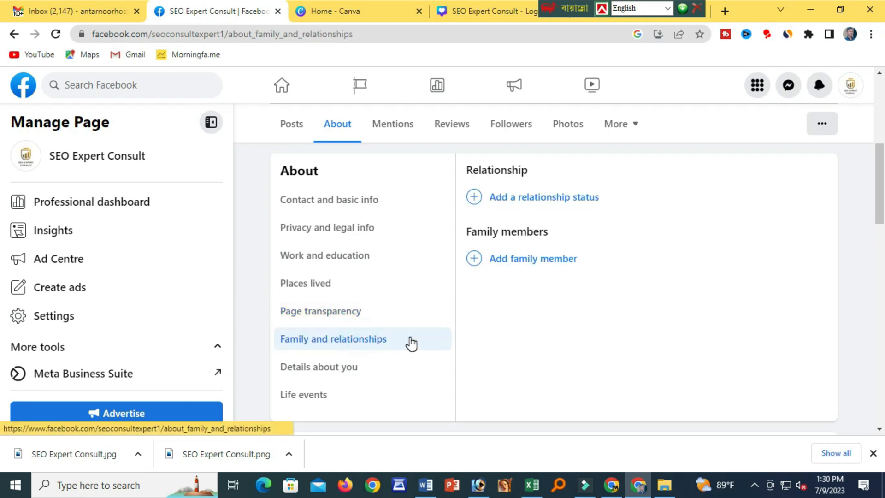
scroll(409, 351, "down", 3)
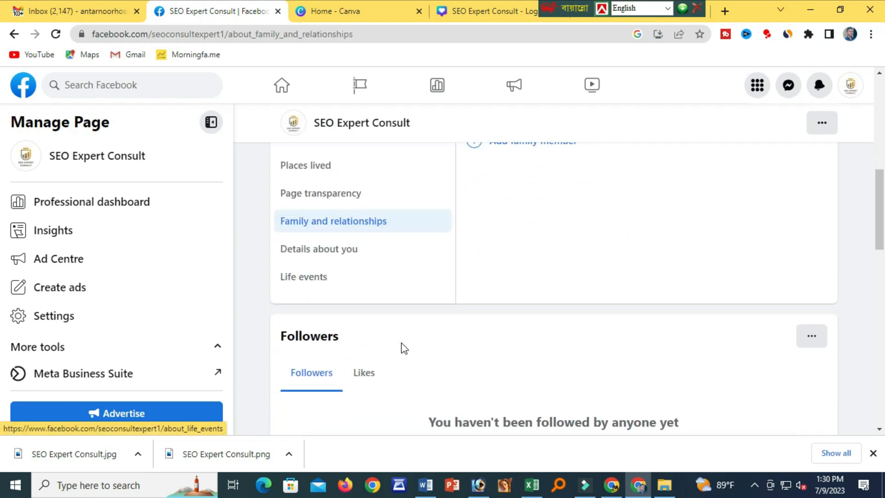
left_click(322, 244)
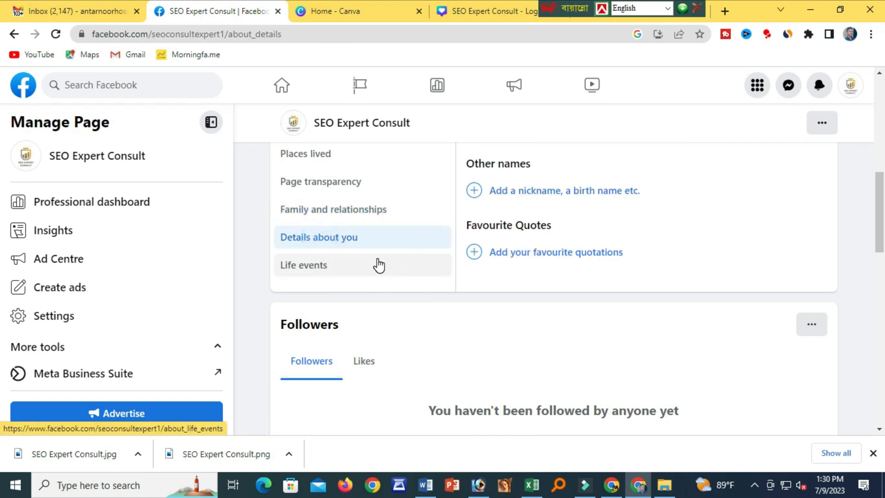
scroll(378, 263, "down", 3)
scroll(380, 267, "up", 3)
scroll(383, 271, "up", 8)
scroll(382, 270, "down", 4)
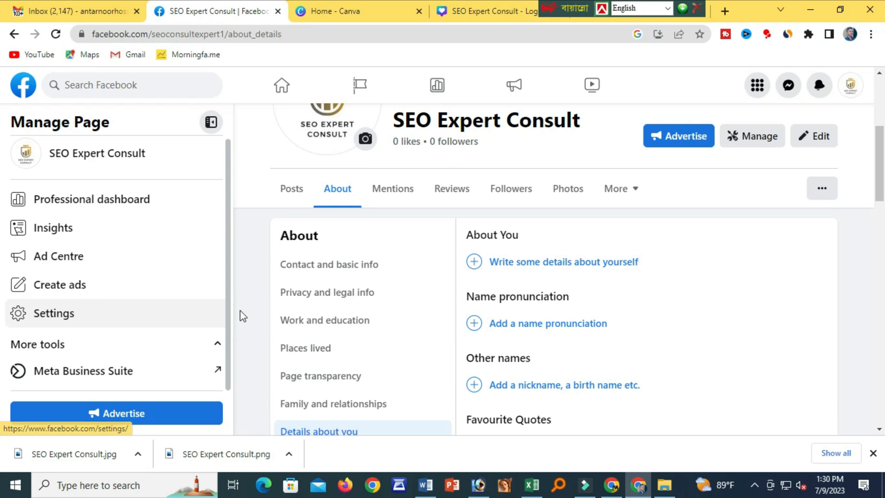
Open Meta Business Suite's Inbox, allow notifications, and go to Automations.
left_click(148, 372)
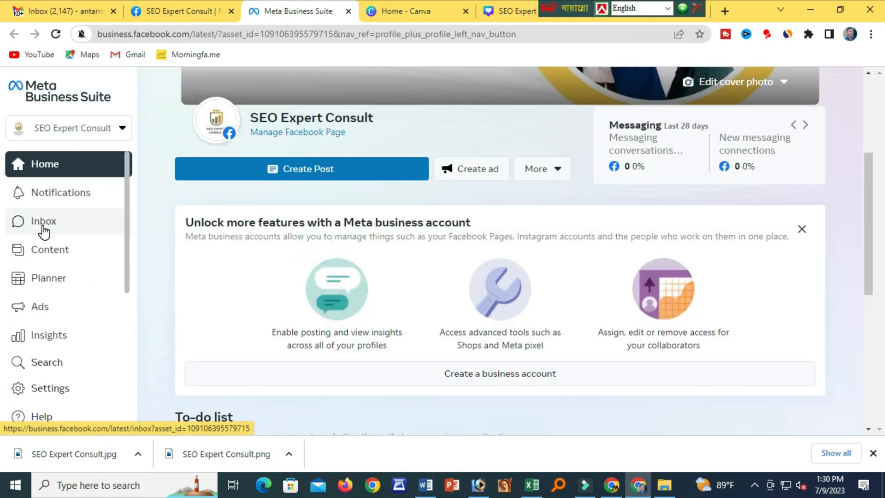
left_click(40, 224)
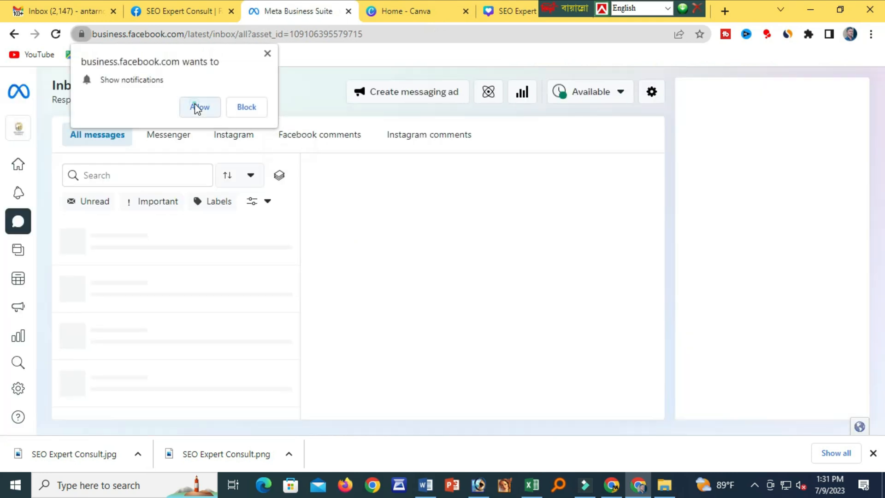
left_click(198, 107)
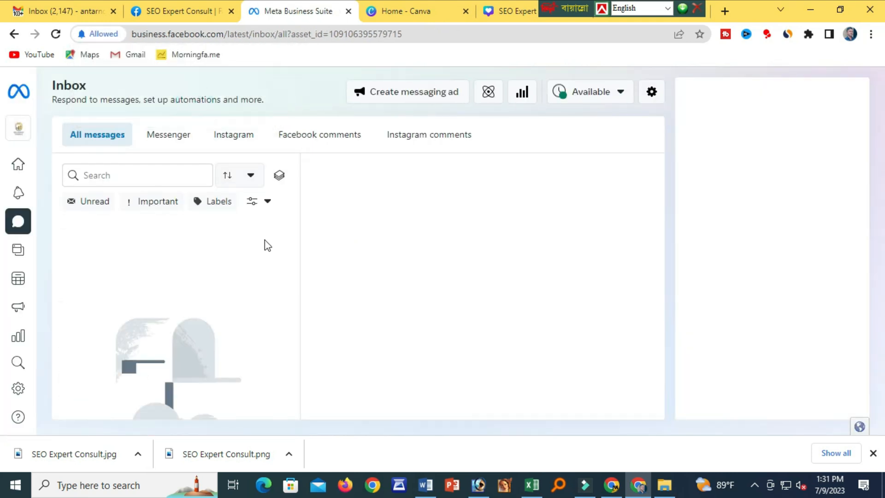
left_click(488, 95)
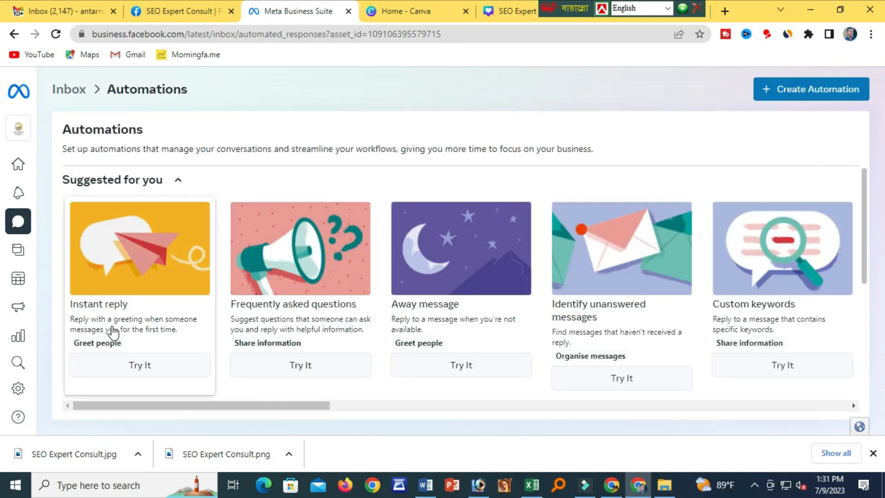
Set up the Instant reply automation, switching it on with Messenger as the channel.
left_click(134, 365)
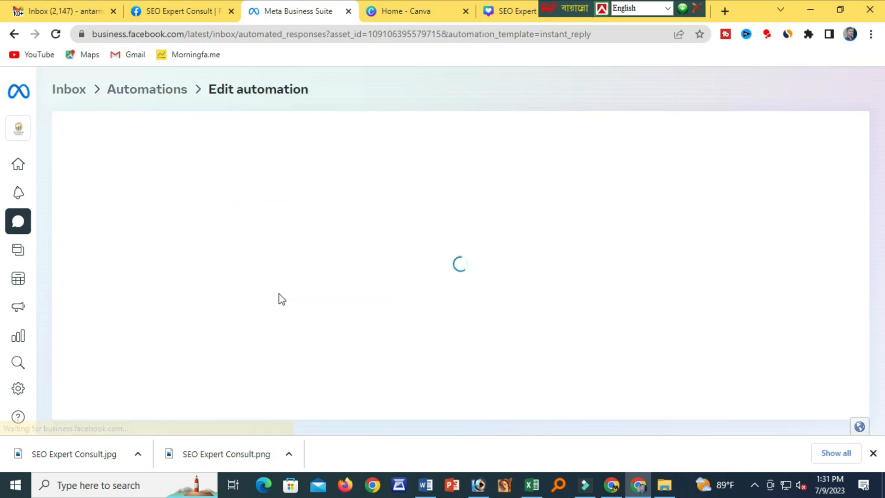
left_click(81, 236)
left_click(158, 133)
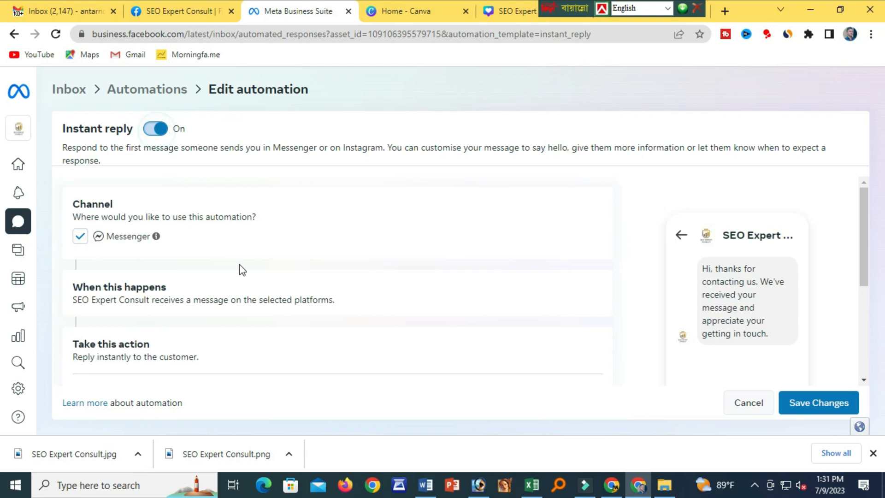
left_click(156, 130)
left_click(80, 238)
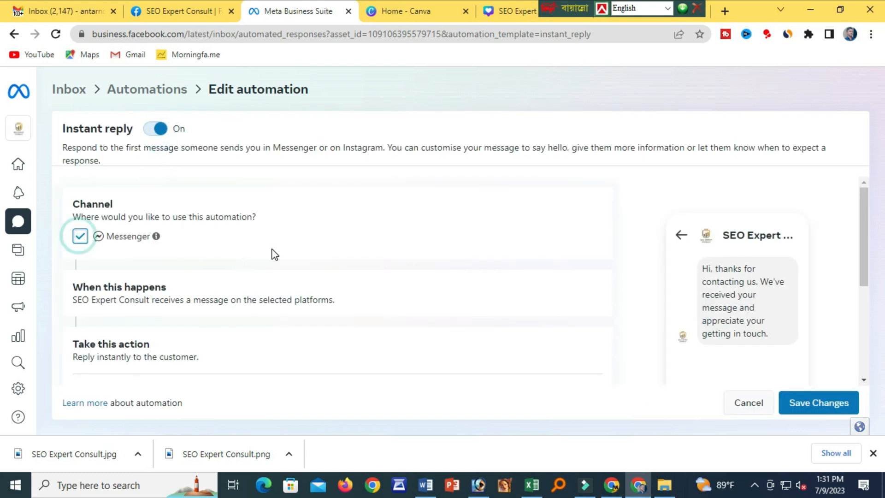
Review the thanks-for-contacting reply message and save the Instant reply automation.
scroll(274, 254, "down", 3)
scroll(274, 254, "down", 2)
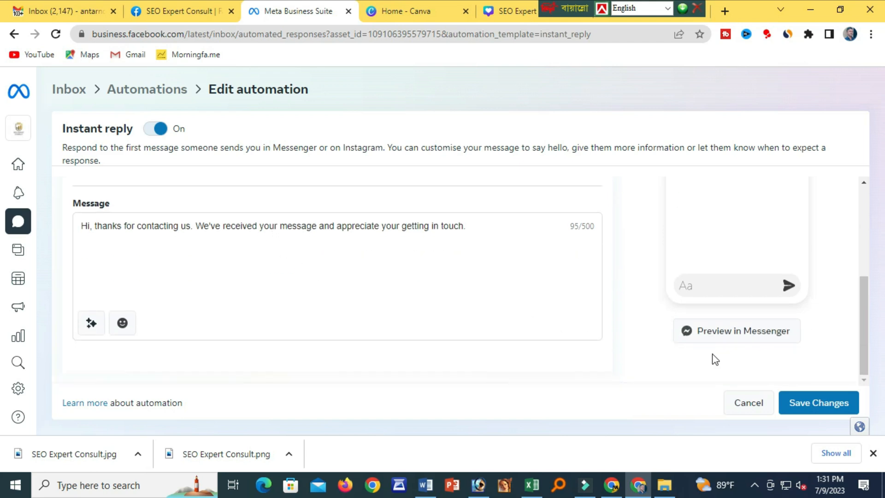
scroll(750, 289, "up", 5)
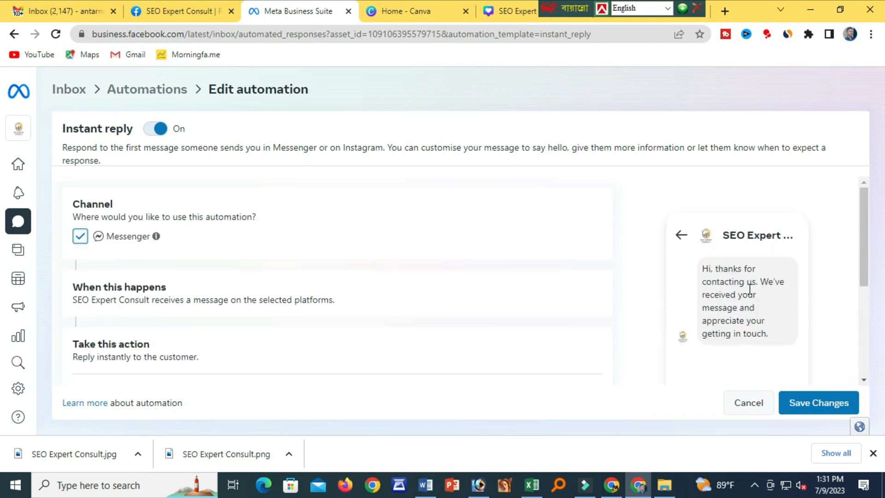
scroll(209, 312, "down", 2)
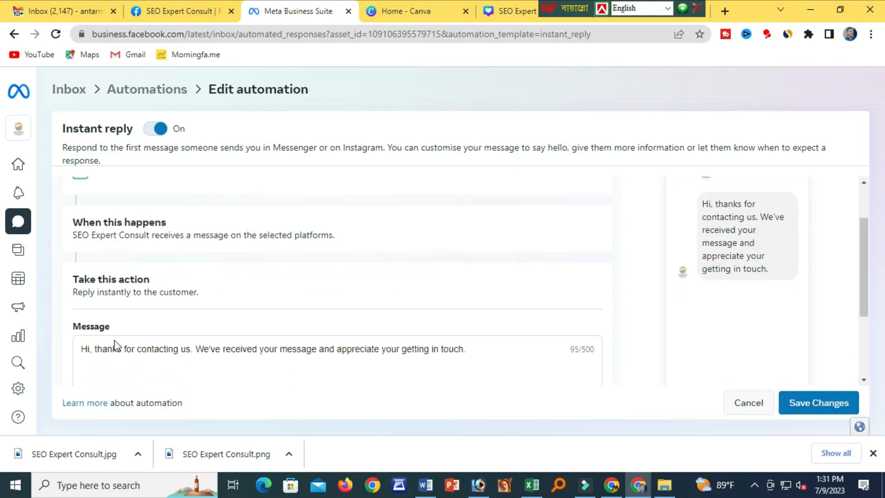
left_click_drag(103, 350, 391, 349)
left_click(391, 349)
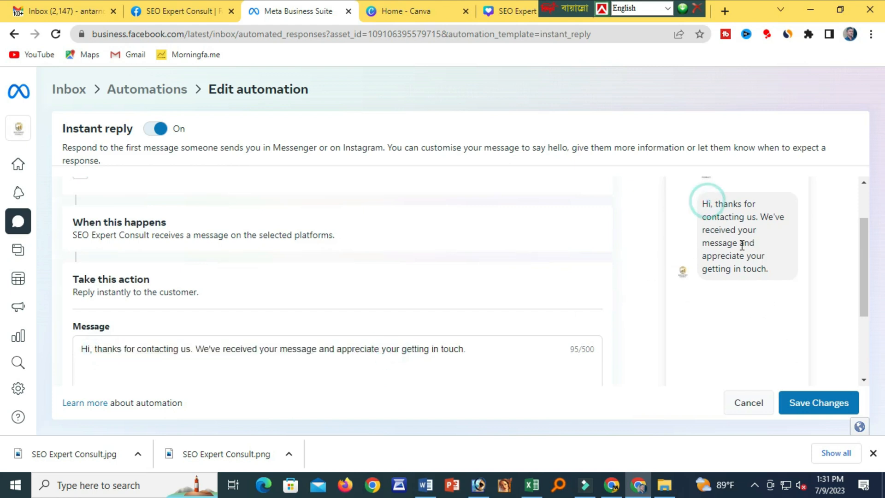
left_click(800, 402)
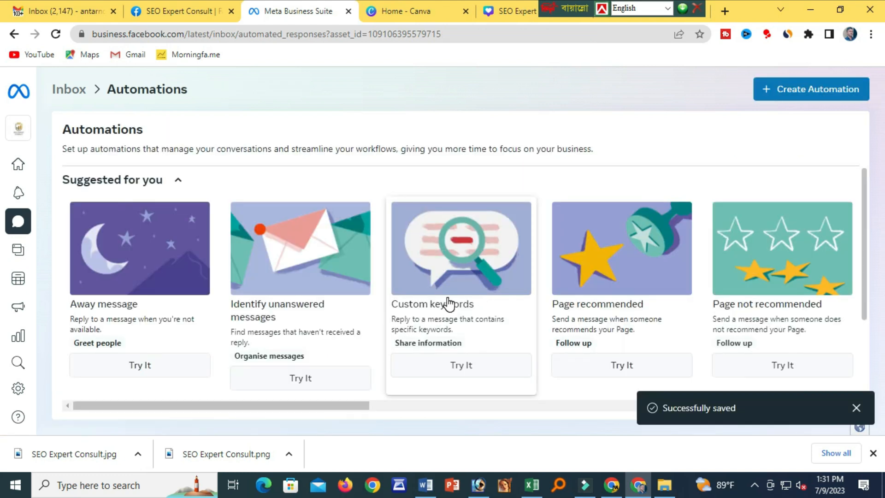
scroll(450, 304, "down", 1)
scroll(447, 297, "down", 2)
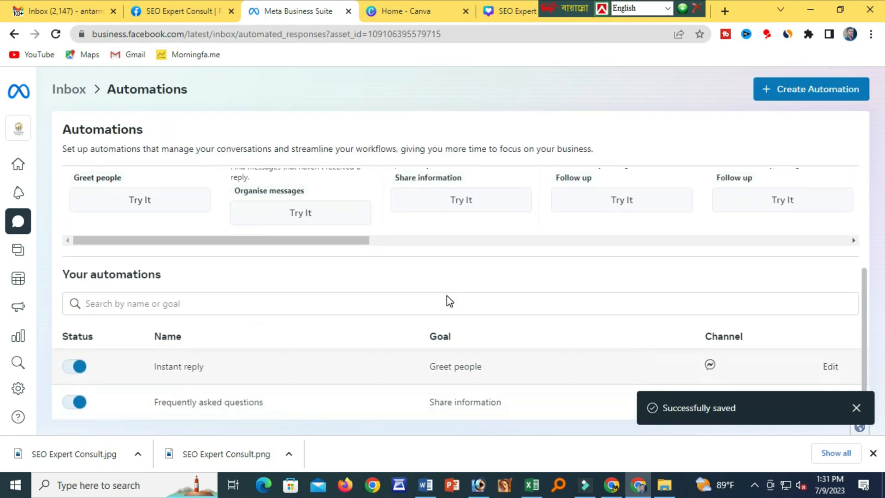
scroll(447, 296, "up", 3)
scroll(446, 296, "up", 1)
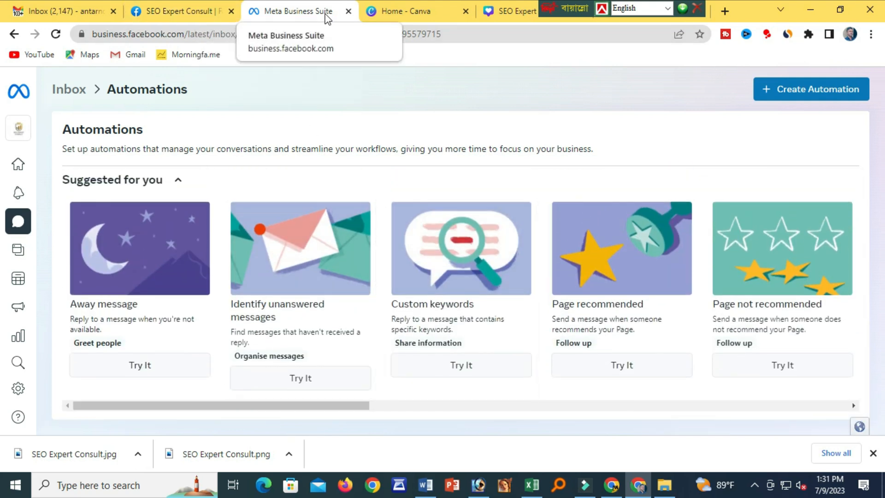
Preview the SEO Expert Consult page through View As, then exit back to the Posts tab.
left_click(208, 14)
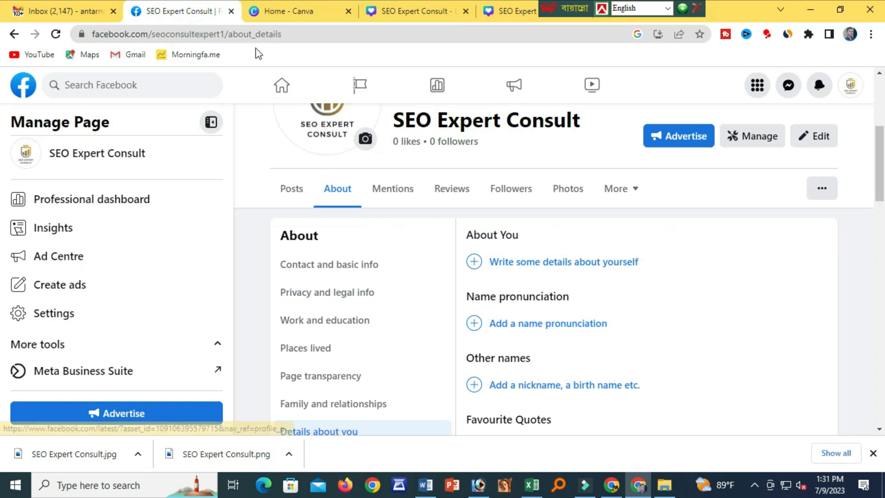
scroll(371, 281, "up", 5)
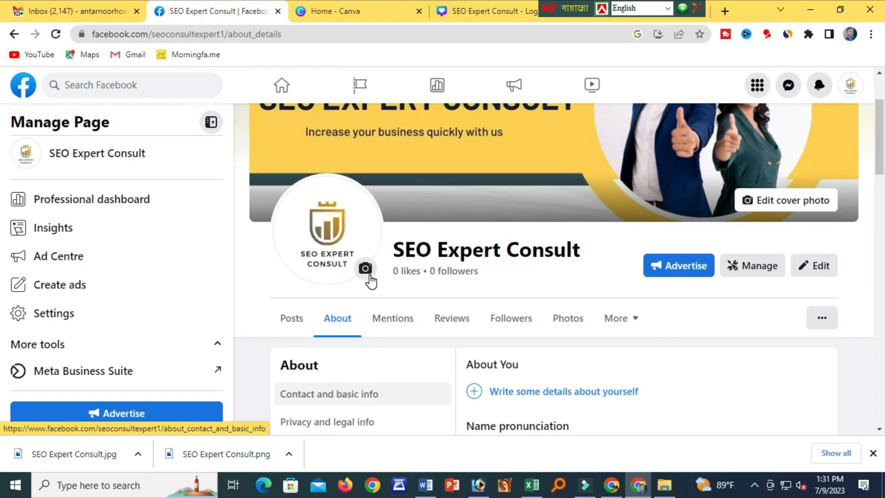
scroll(366, 277, "down", 3)
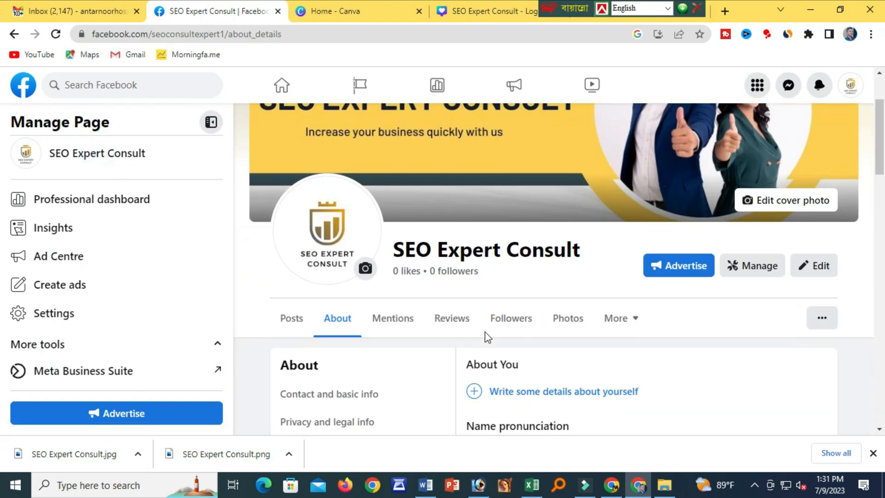
scroll(667, 292, "down", 1)
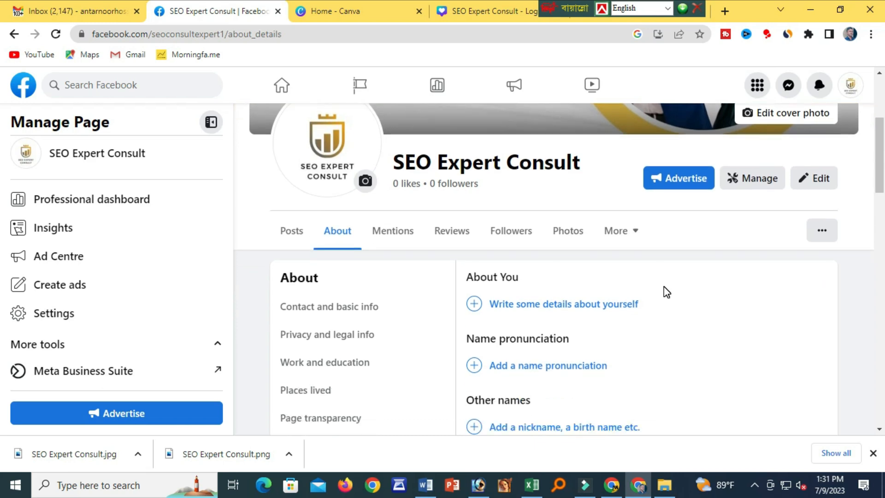
left_click(822, 230)
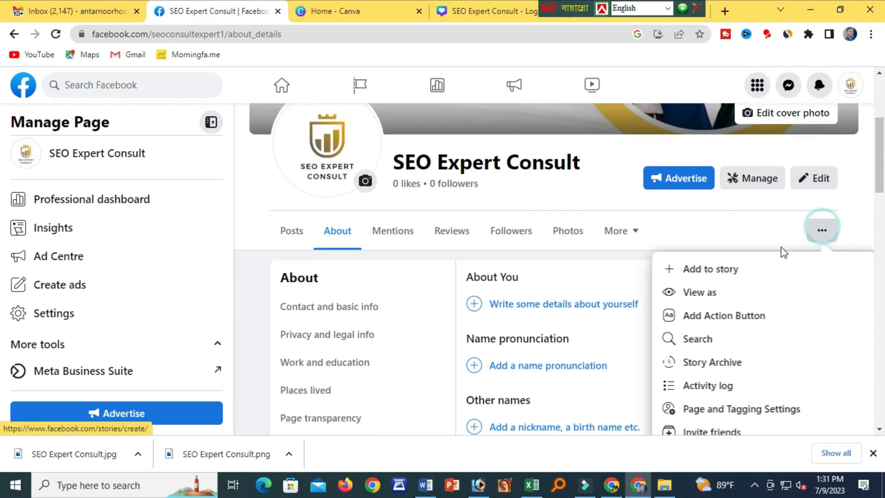
scroll(735, 307, "down", 1)
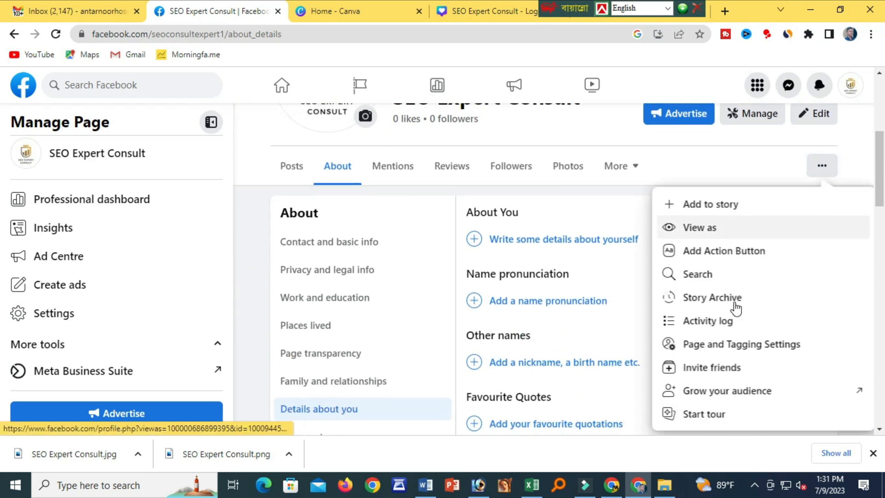
left_click(689, 229)
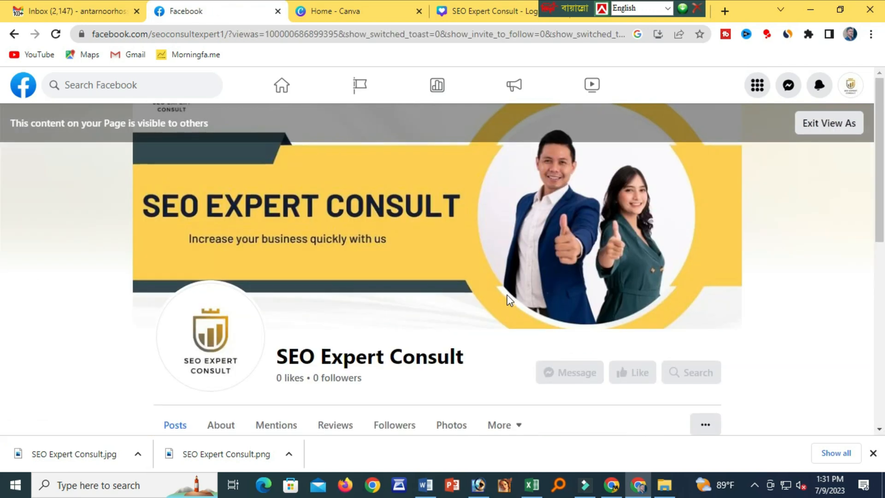
scroll(497, 287, "down", 8)
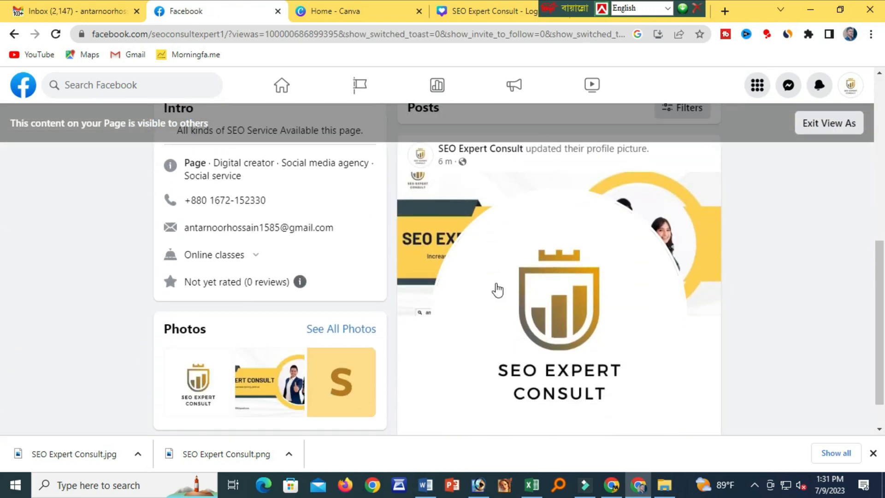
scroll(500, 293, "up", 8)
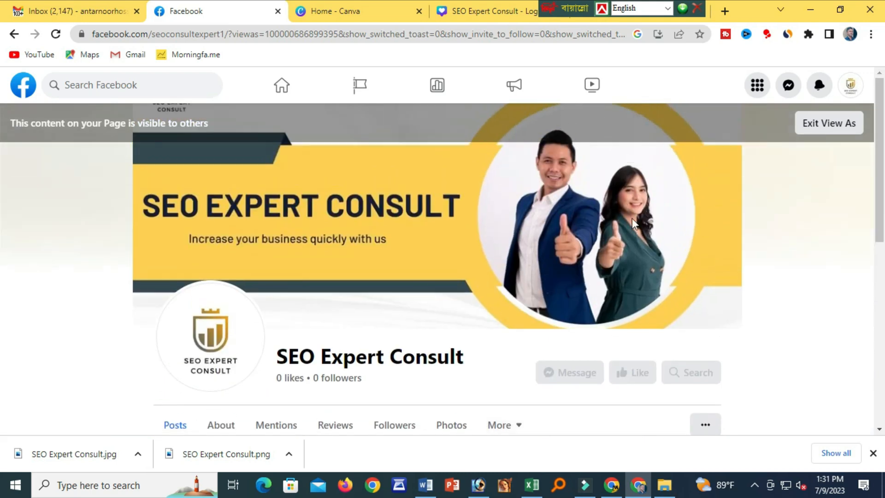
left_click(812, 126)
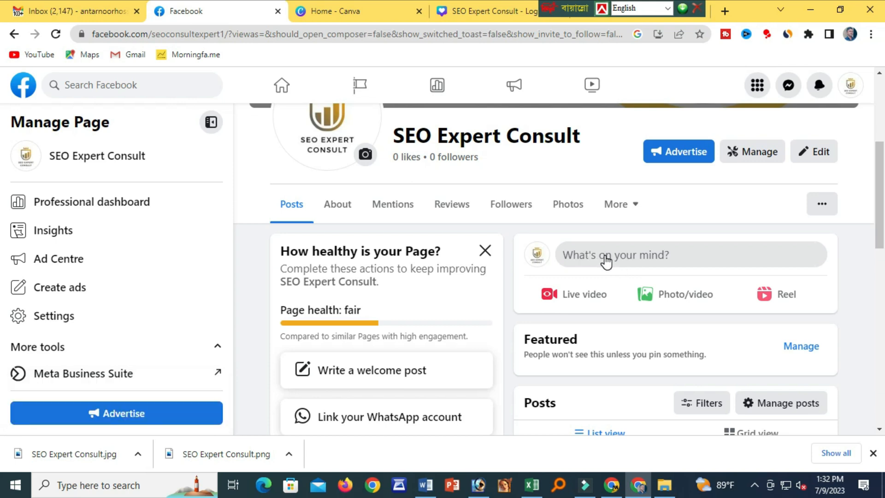
Write and publish the public post 'SEO Service Available.' with a Chittagong check-in.
left_click(603, 258)
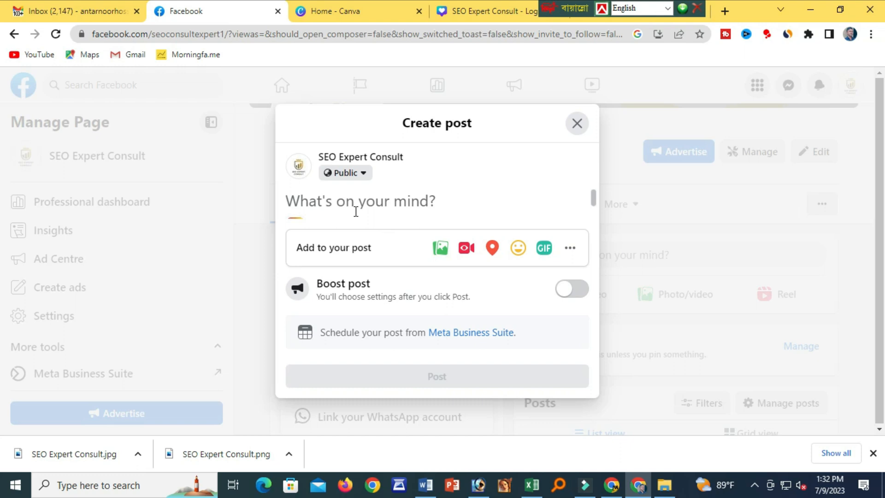
type("SEO Service Available.")
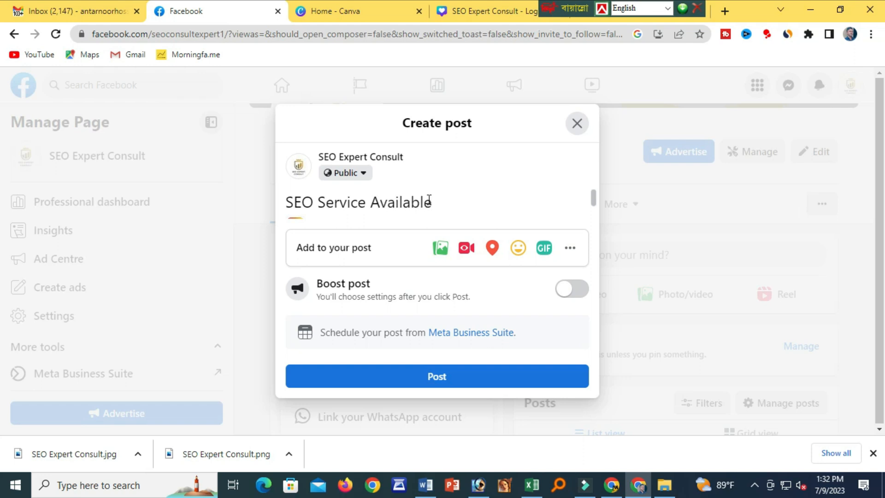
left_click(491, 247)
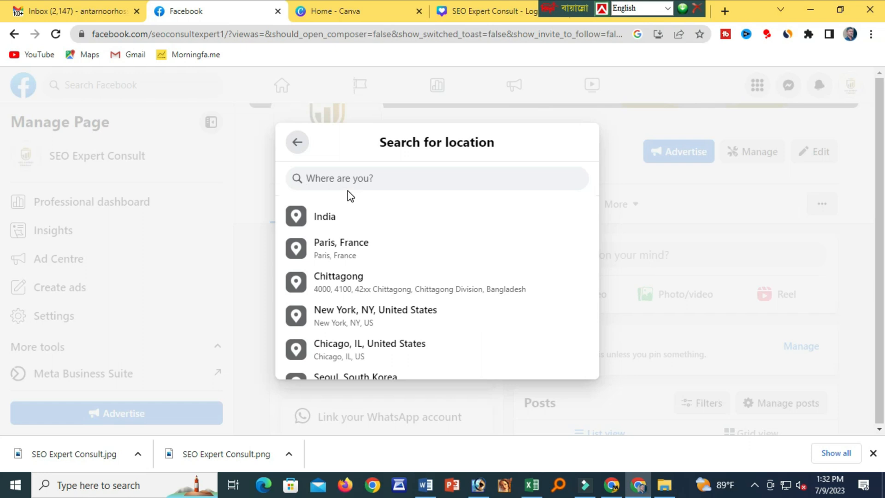
left_click(341, 285)
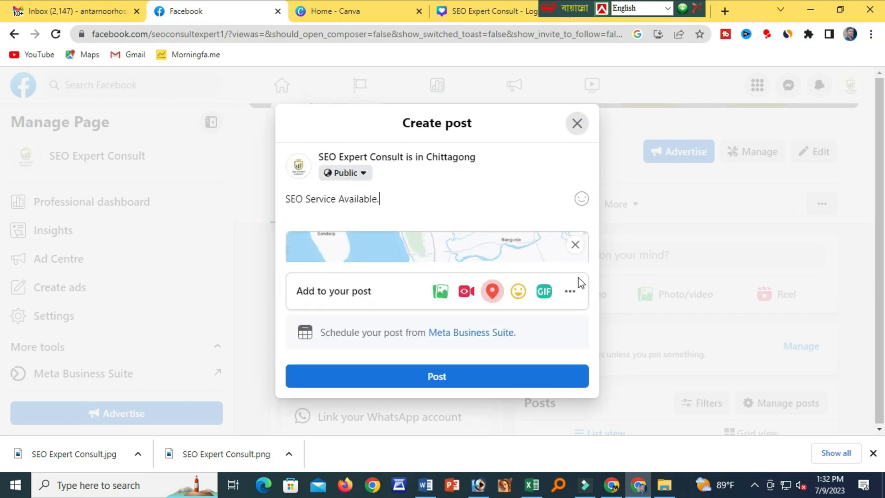
left_click(570, 292)
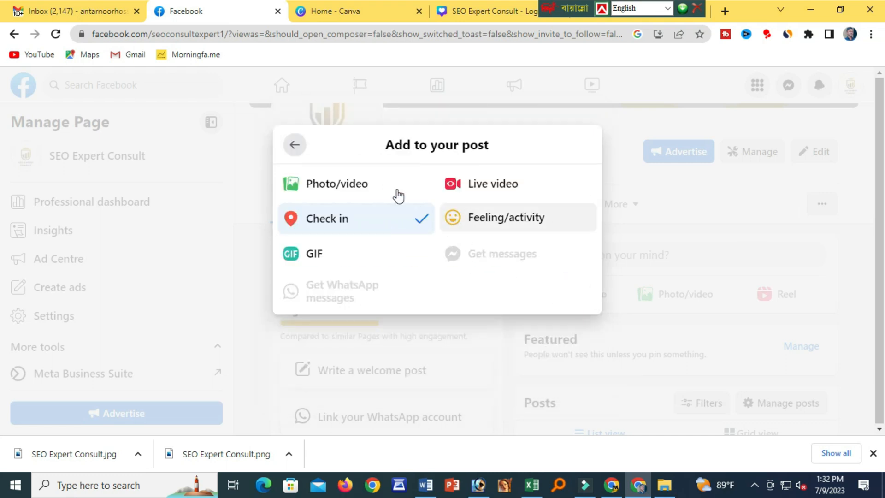
left_click(295, 147)
scroll(428, 248, "down", 1)
scroll(426, 246, "up", 1)
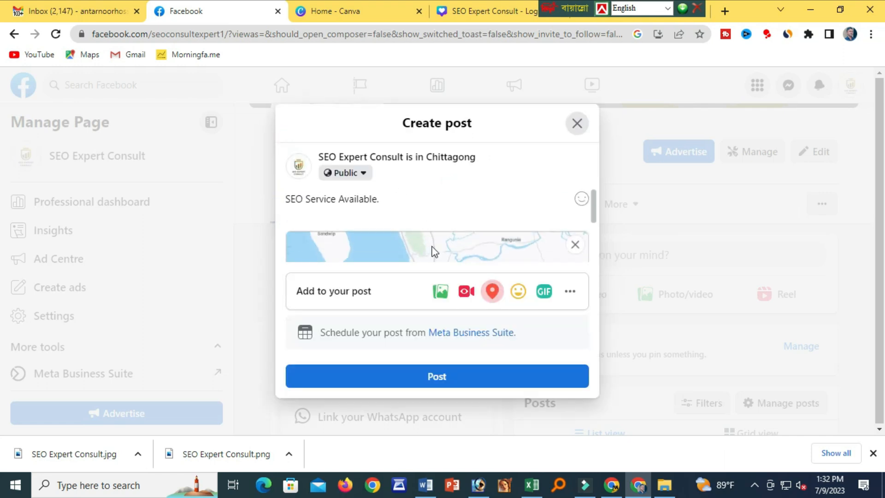
left_click(441, 381)
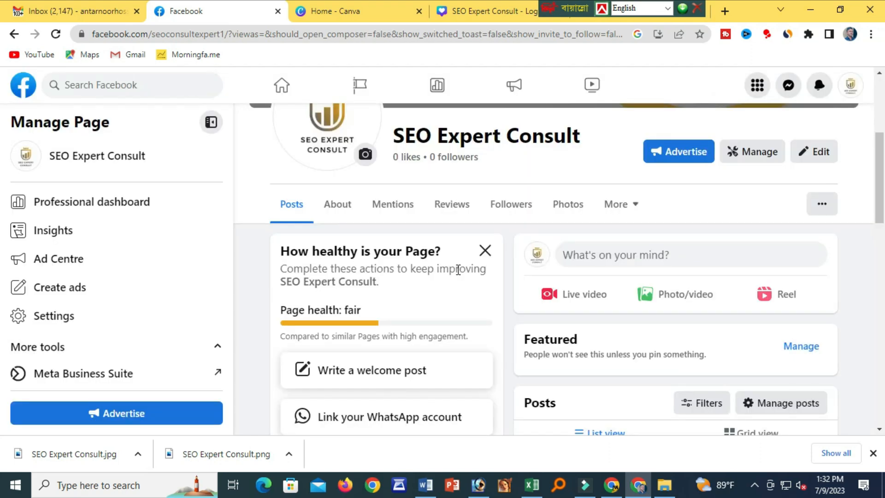
Like the new Chittagong post in the feed, then return to the cover photo.
scroll(555, 329, "down", 5)
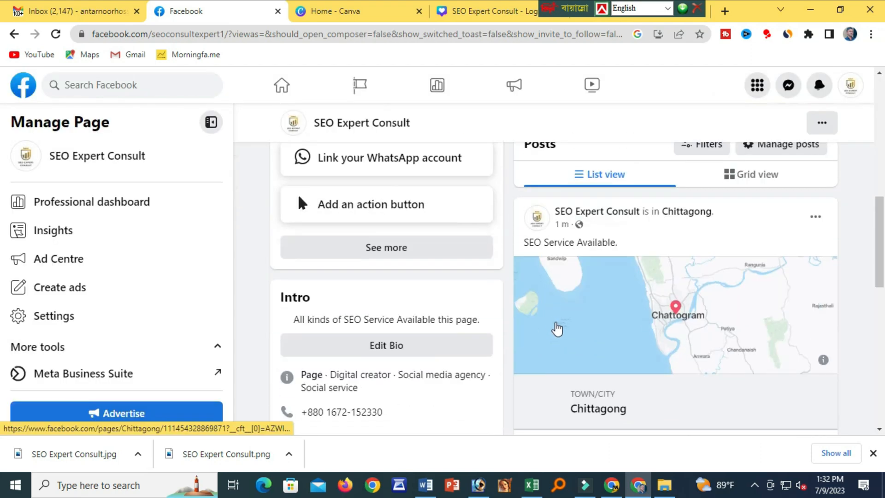
scroll(557, 329, "up", 1)
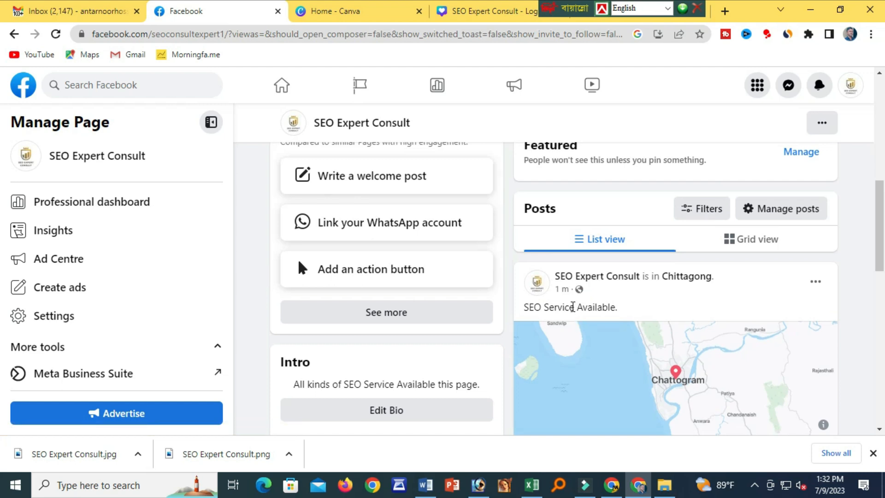
scroll(627, 341, "down", 3)
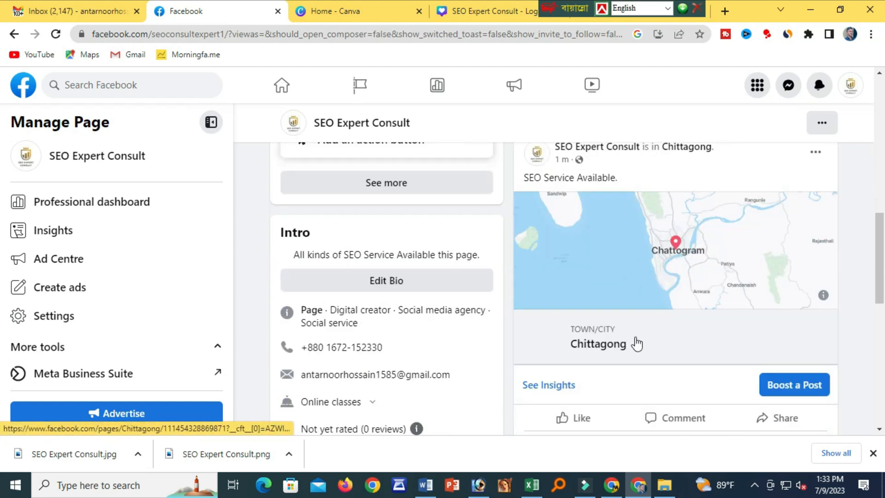
scroll(637, 343, "down", 1)
left_click(573, 352)
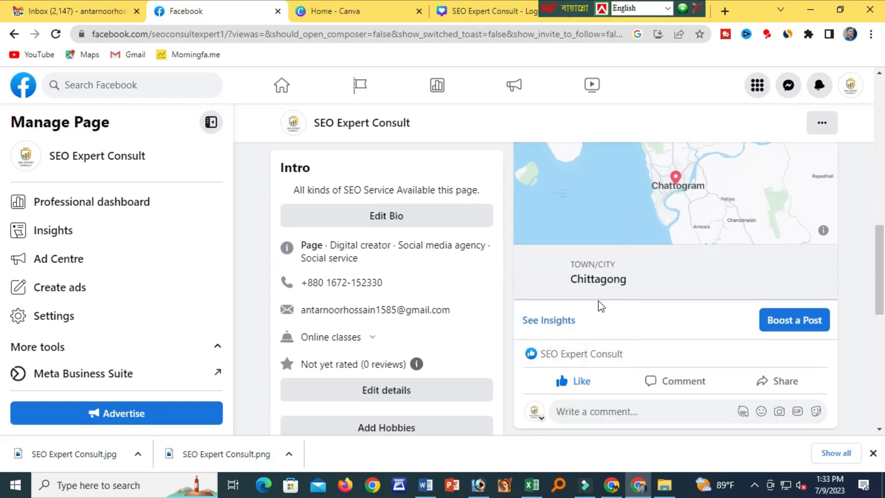
scroll(508, 294, "up", 5)
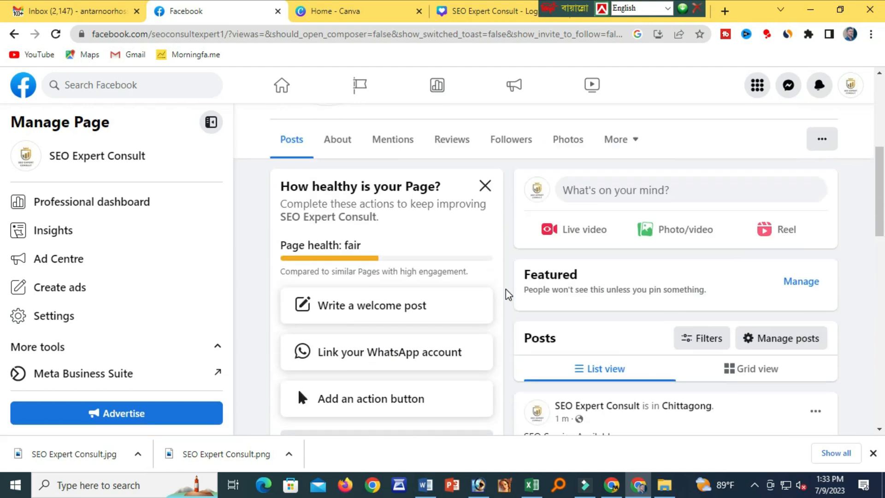
scroll(505, 289, "up", 4)
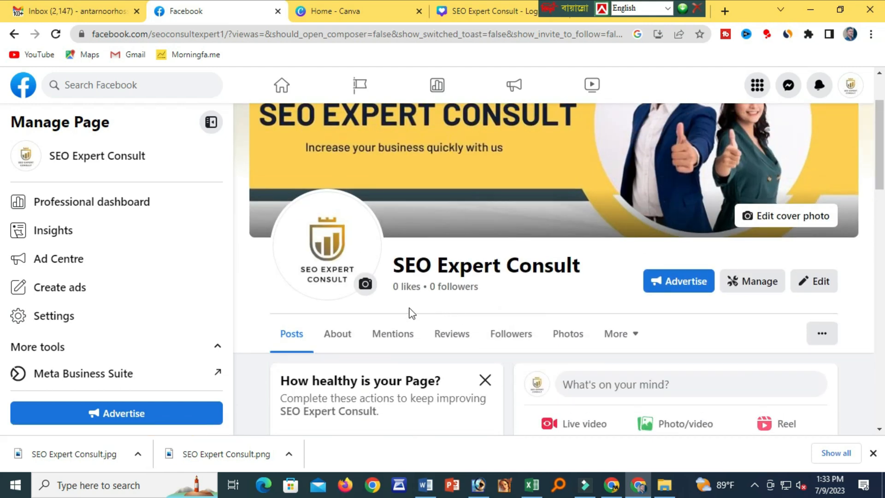
scroll(397, 306, "up", 2)
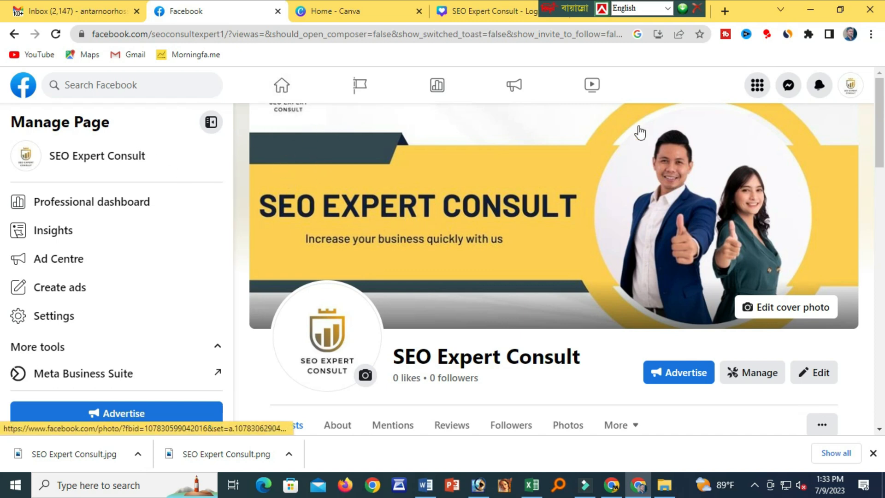
Check the switchable profiles list, then open the SEO Expert Consult Page settings.
left_click(849, 87)
left_click(693, 172)
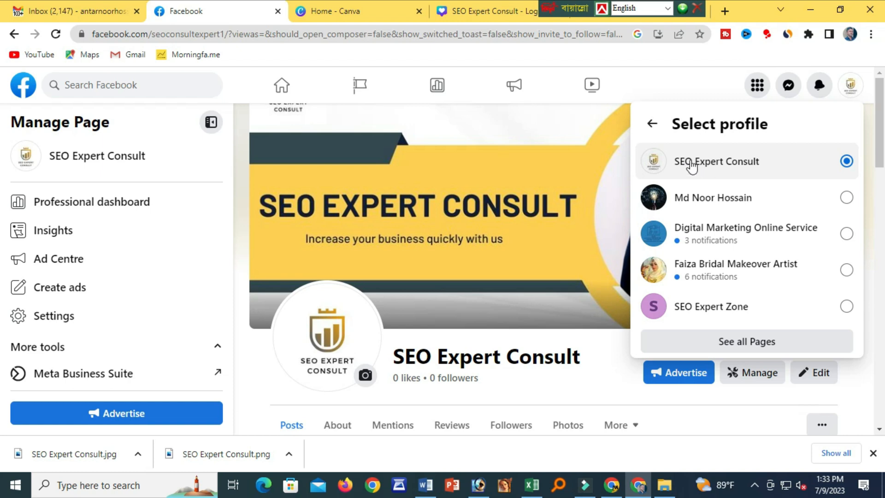
left_click(849, 86)
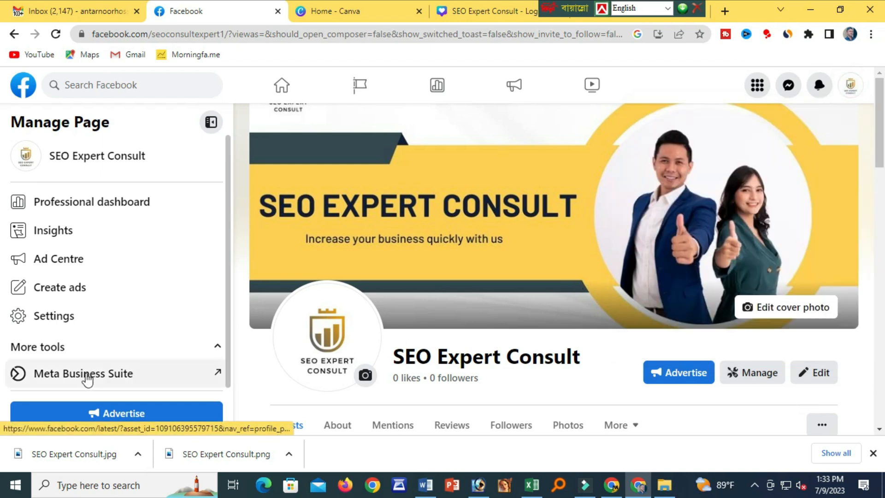
left_click(54, 314)
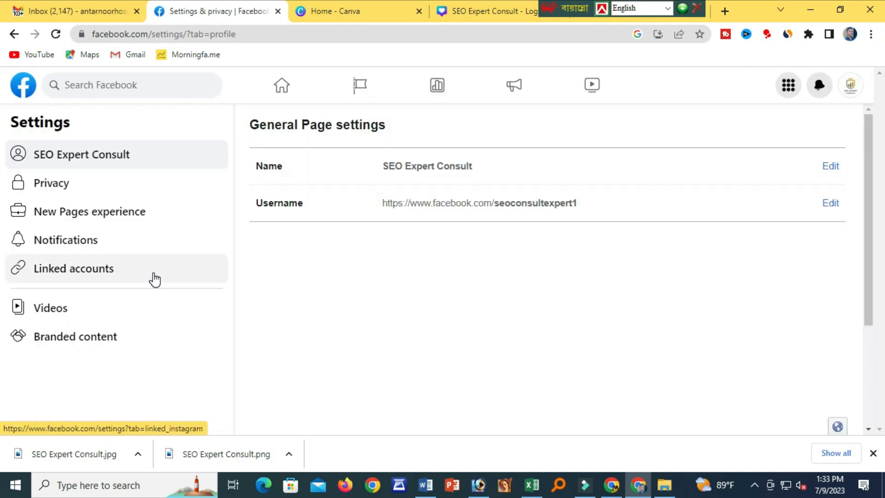
Review the Page's Privacy list and open the Facebook Page information section.
left_click(46, 188)
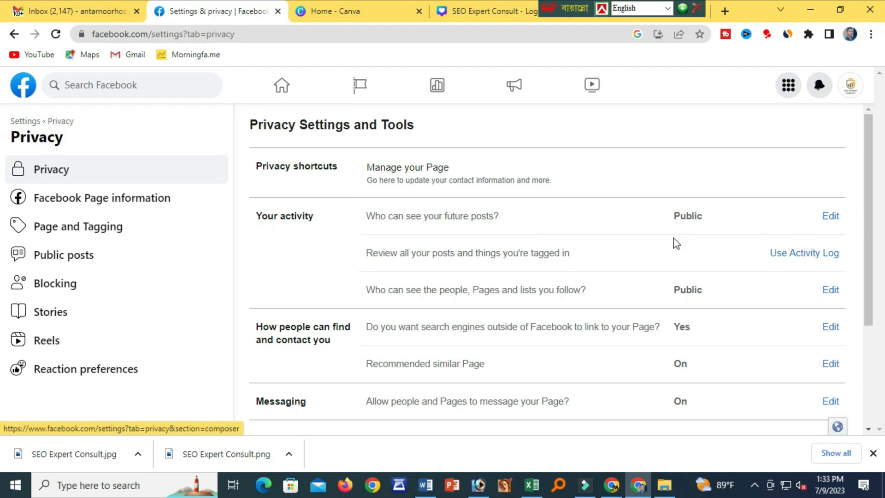
scroll(433, 265, "down", 2)
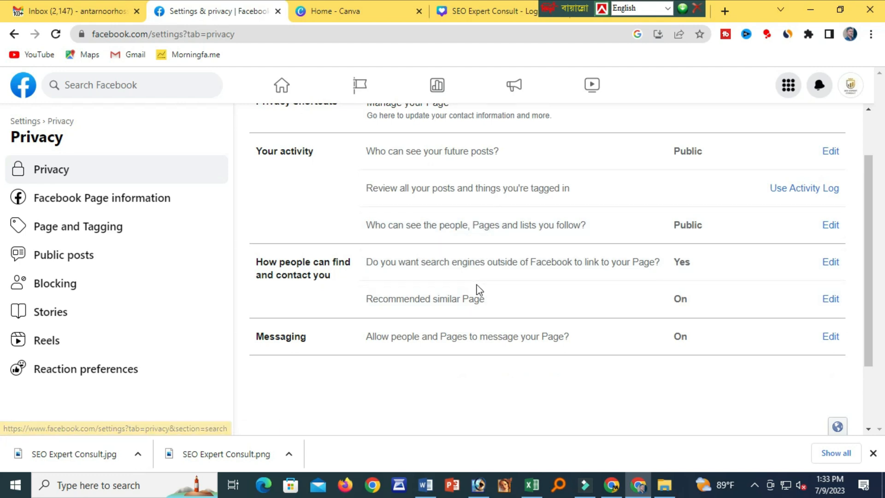
scroll(479, 290, "down", 2)
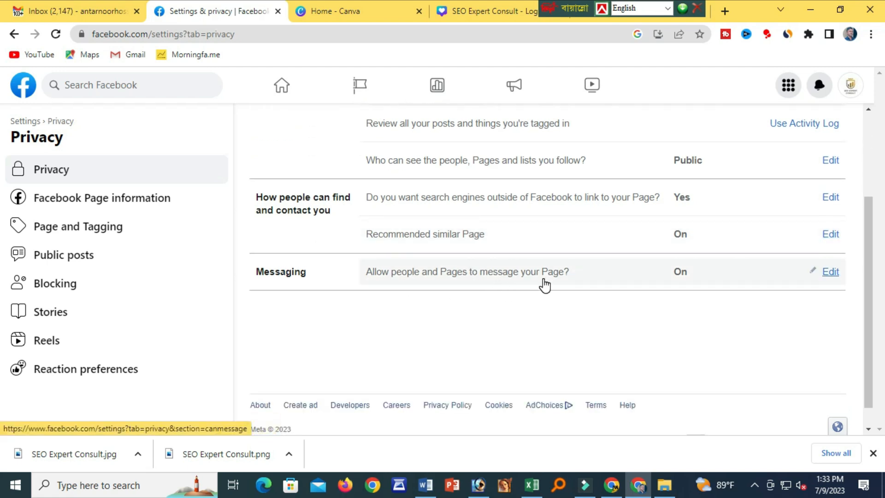
scroll(544, 286, "down", 1)
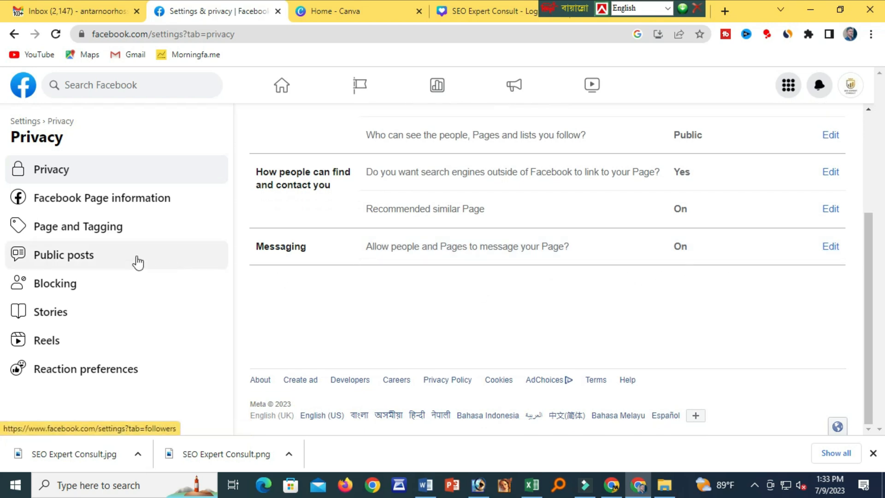
left_click(67, 204)
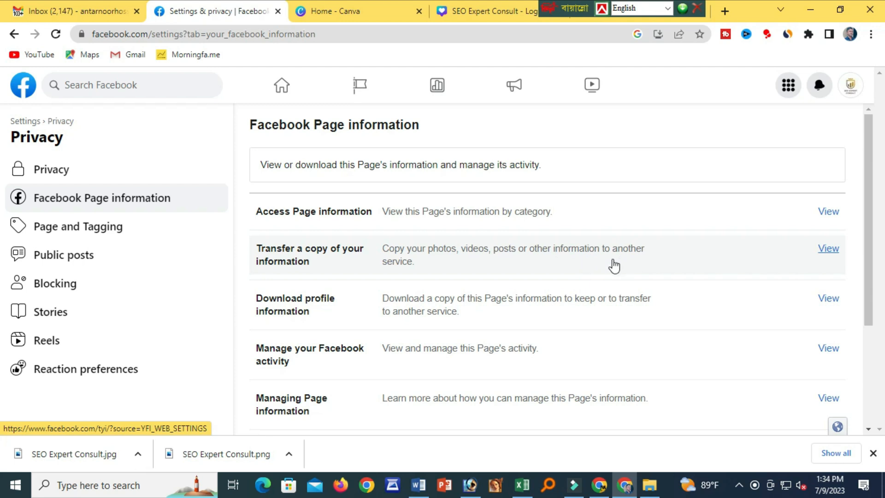
scroll(385, 279, "down", 1)
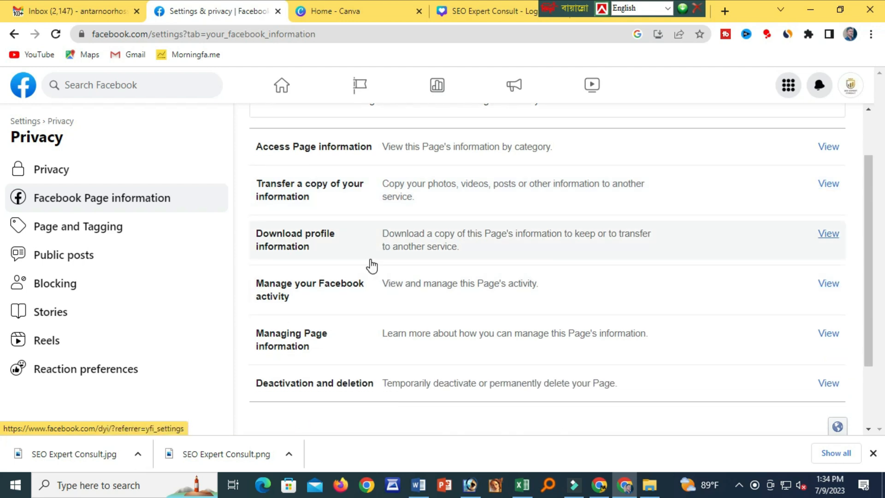
scroll(450, 295, "down", 2)
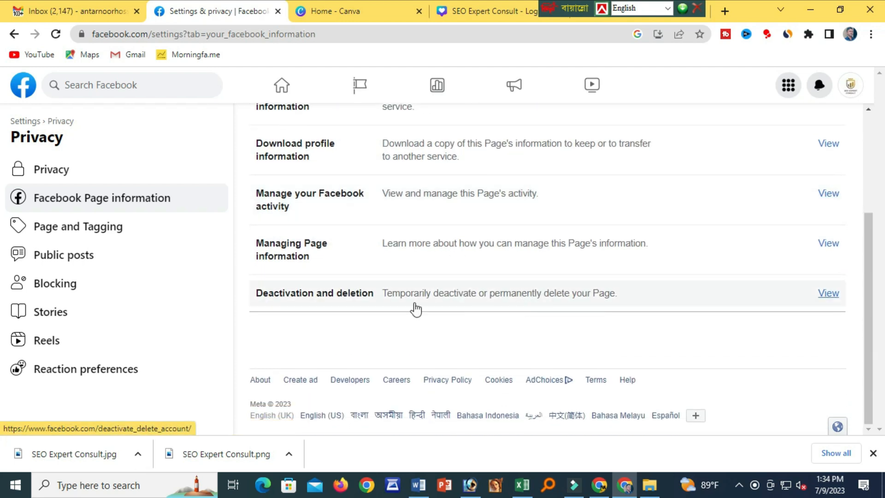
In Page and tagging, change 'Who can post on your Page?' from Everyone to Only me.
left_click(82, 236)
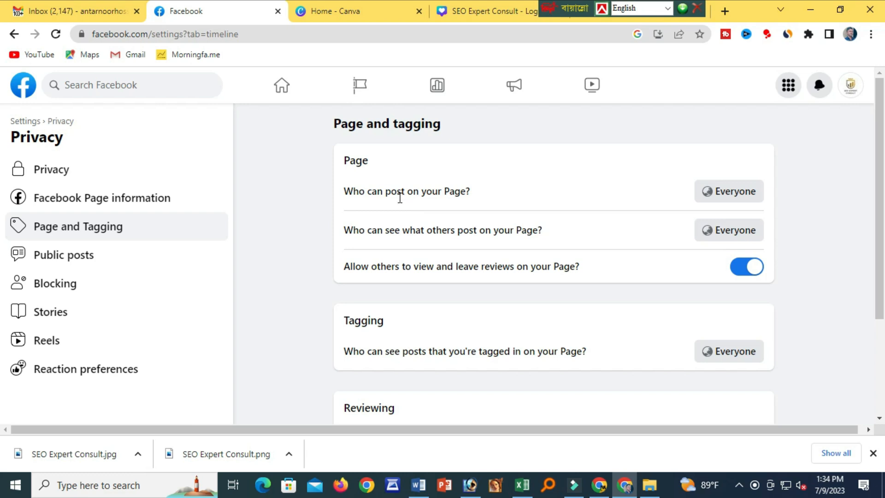
left_click_drag(395, 192, 450, 189)
left_click(376, 190)
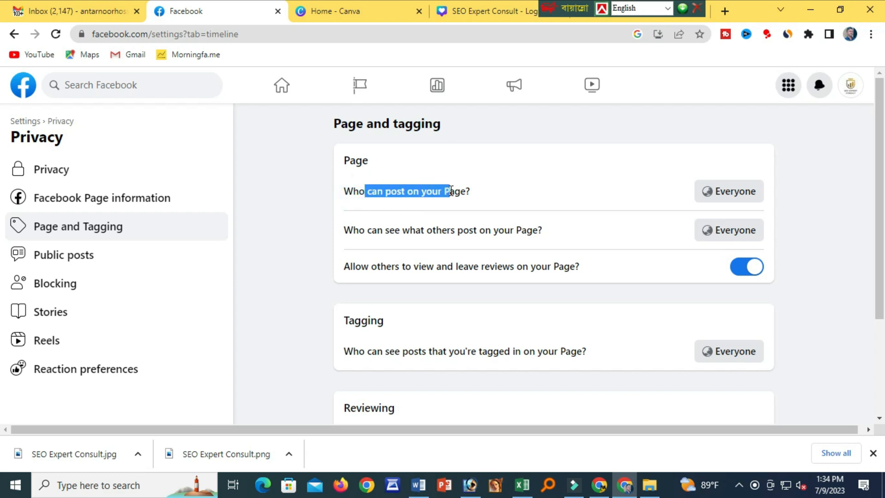
left_click(722, 199)
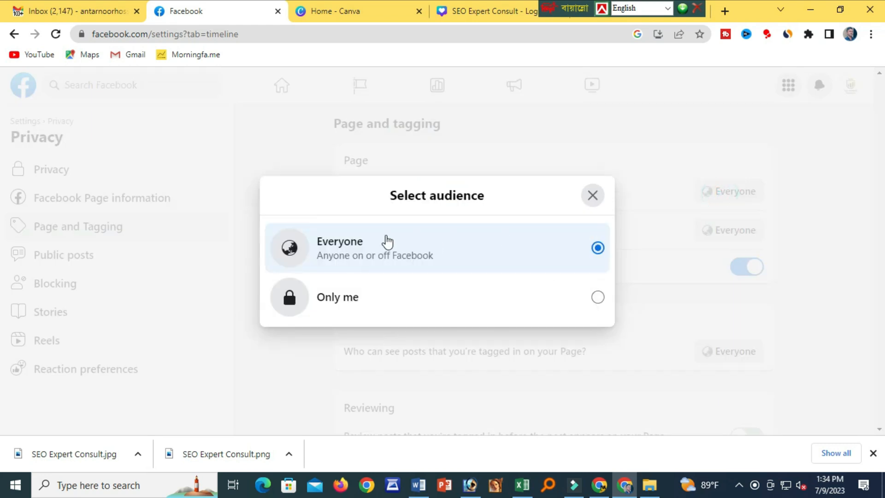
left_click(600, 300)
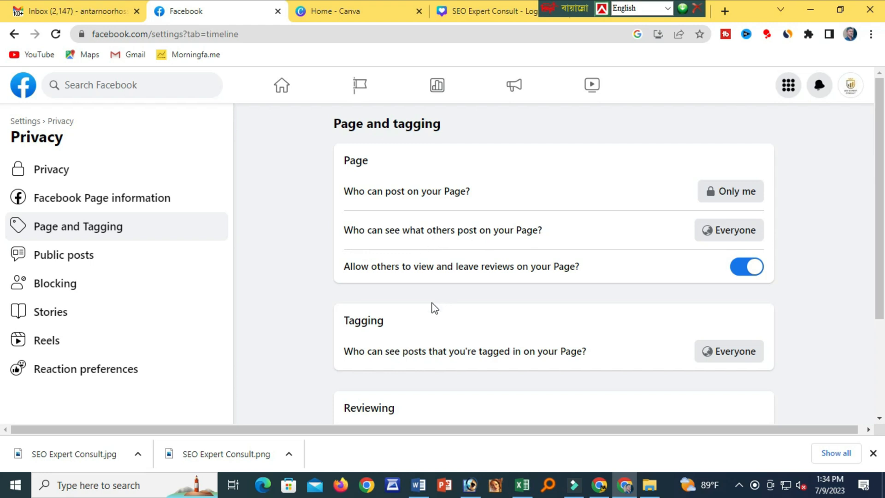
Scroll through the remaining privacy options and open the Blocking settings.
scroll(431, 306, "down", 1)
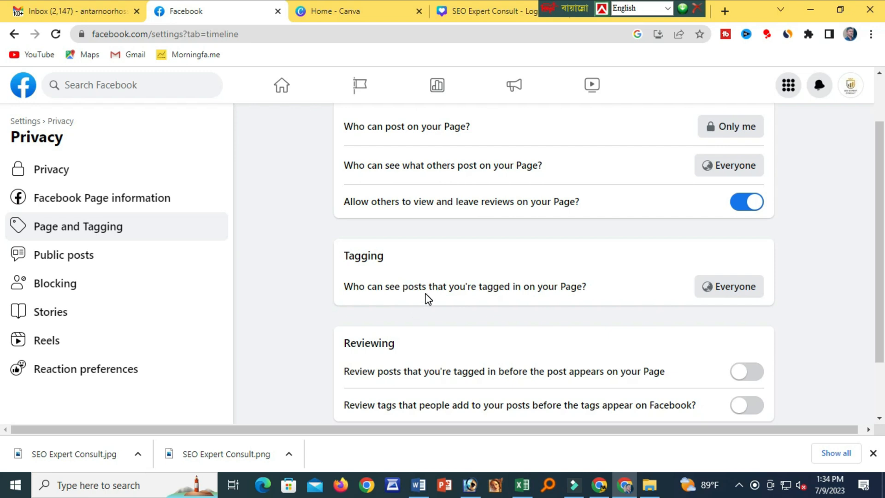
scroll(523, 300, "down", 1)
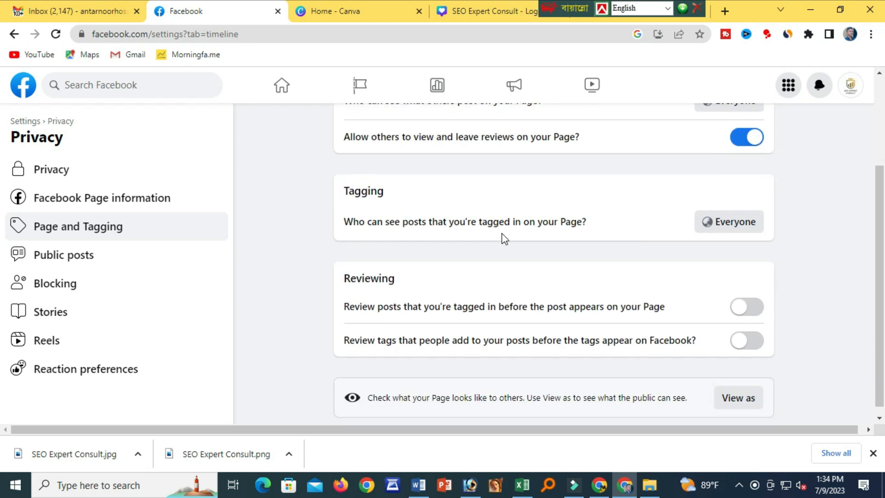
scroll(511, 286, "down", 1)
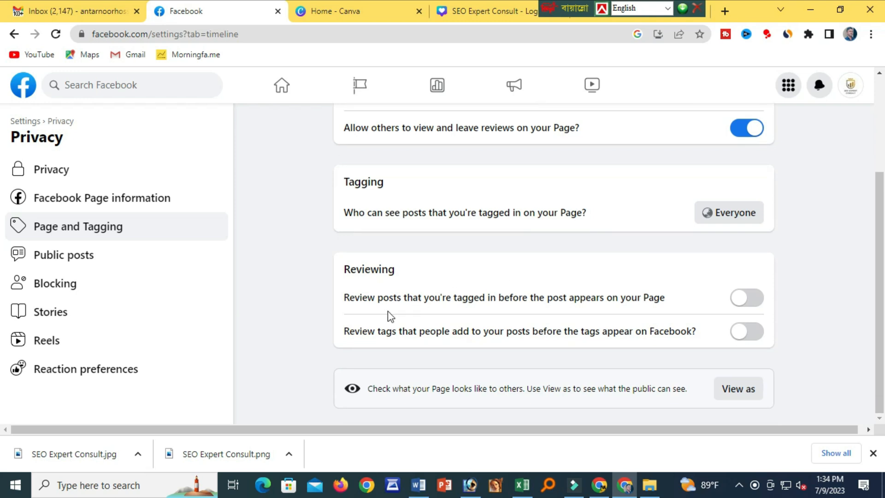
left_click(56, 285)
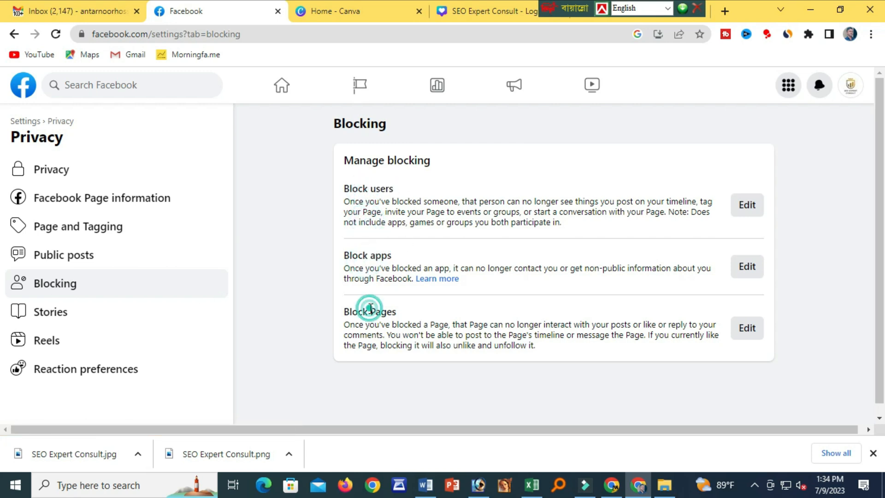
Return to the Facebook home feed while acting as SEO Expert Consult.
scroll(57, 326, "down", 1)
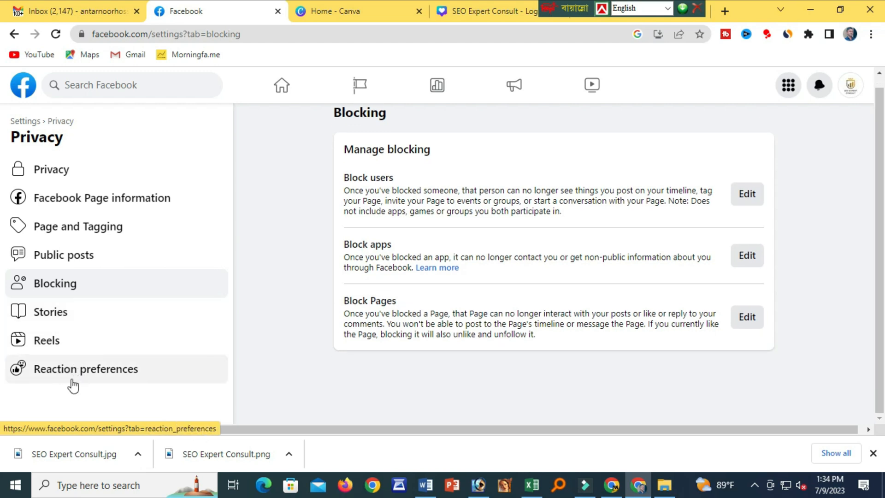
scroll(420, 359, "up", 1)
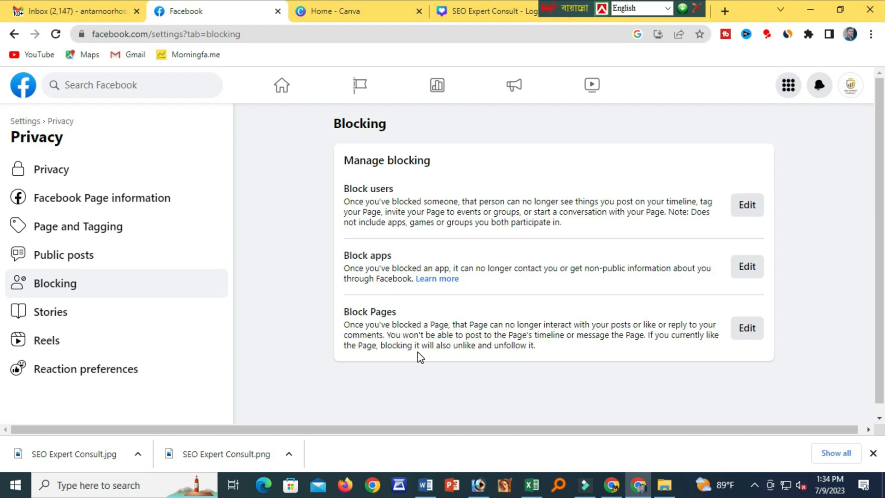
left_click(282, 85)
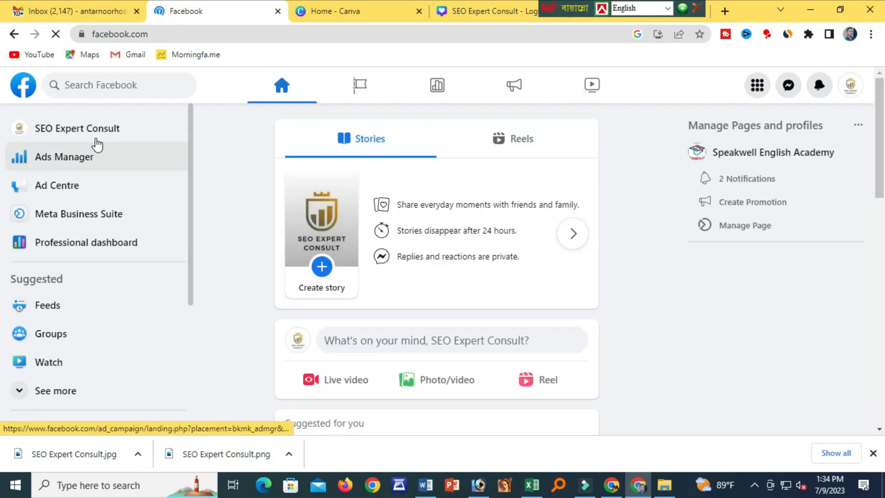
Reopen the SEO Expert Consult Page at its cover banner and start a screen-area capture.
left_click(85, 131)
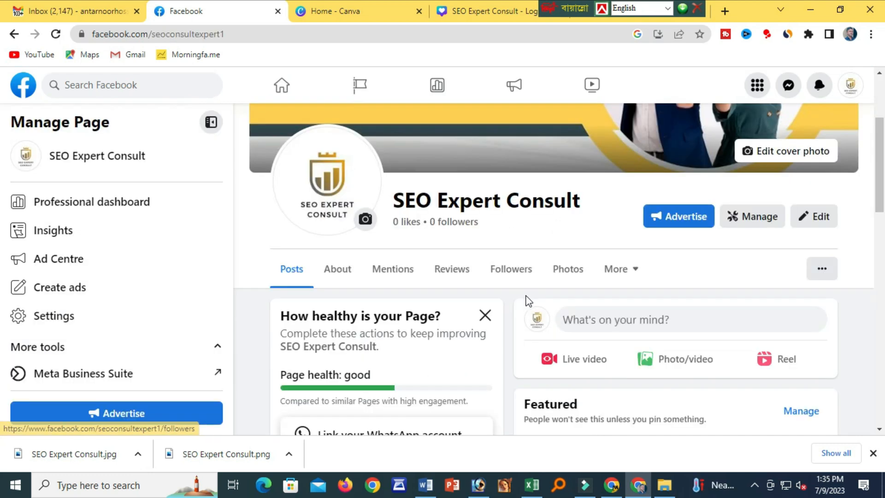
scroll(530, 286, "up", 3)
scroll(533, 282, "down", 4)
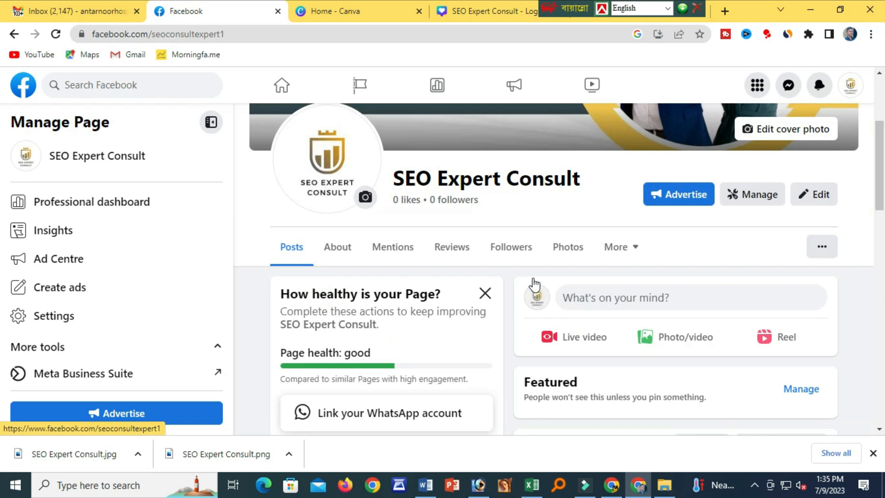
scroll(534, 284, "up", 4)
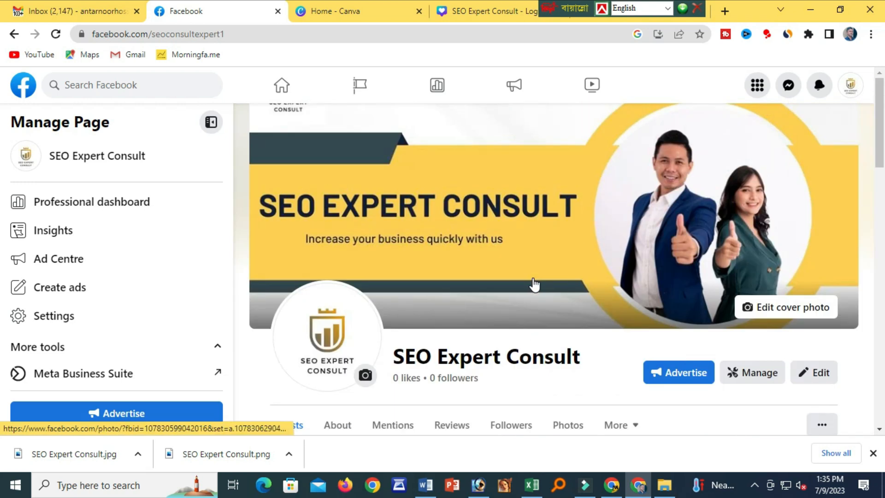
key("Print")
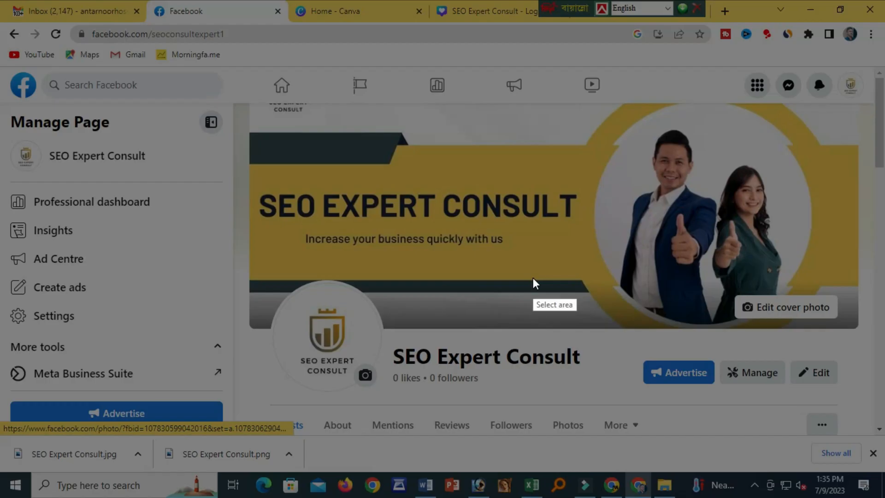